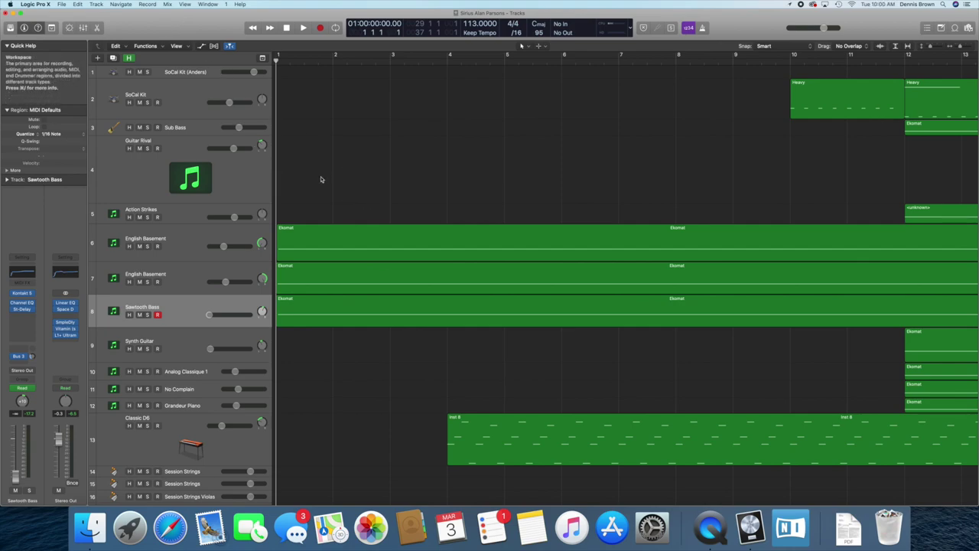
Open the mixer and enlarge and reposition its window so all channel strips with inserts, sends and faders show.
{"action": "key", "text": "super+2"}
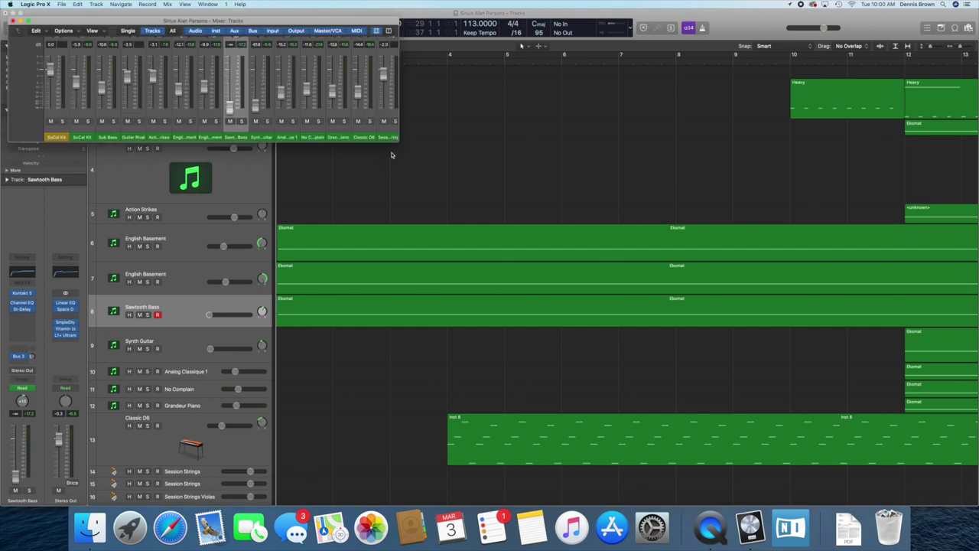
{"action": "left_click_drag", "start_coordinate": [396, 142], "coordinate": [978, 445]}
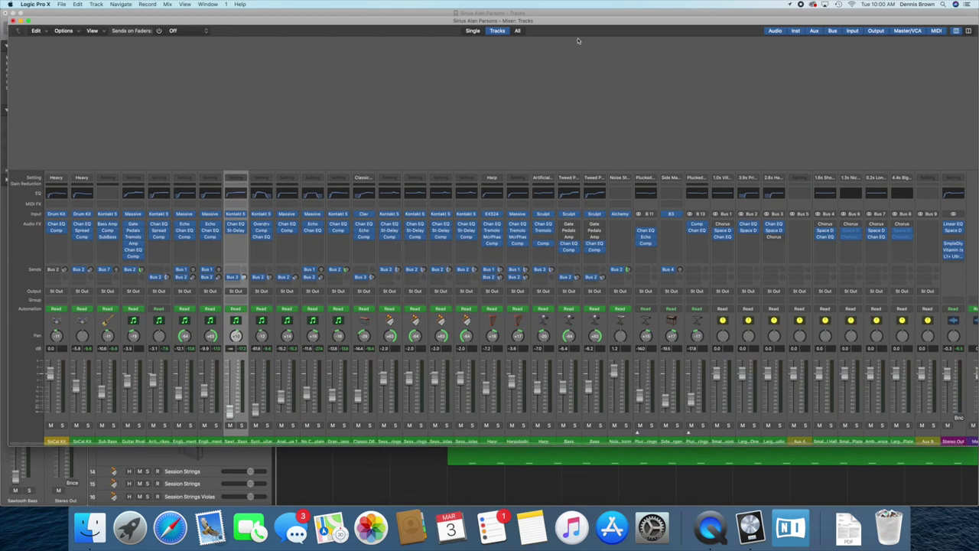
{"action": "left_click_drag", "start_coordinate": [448, 29], "coordinate": [450, 16]}
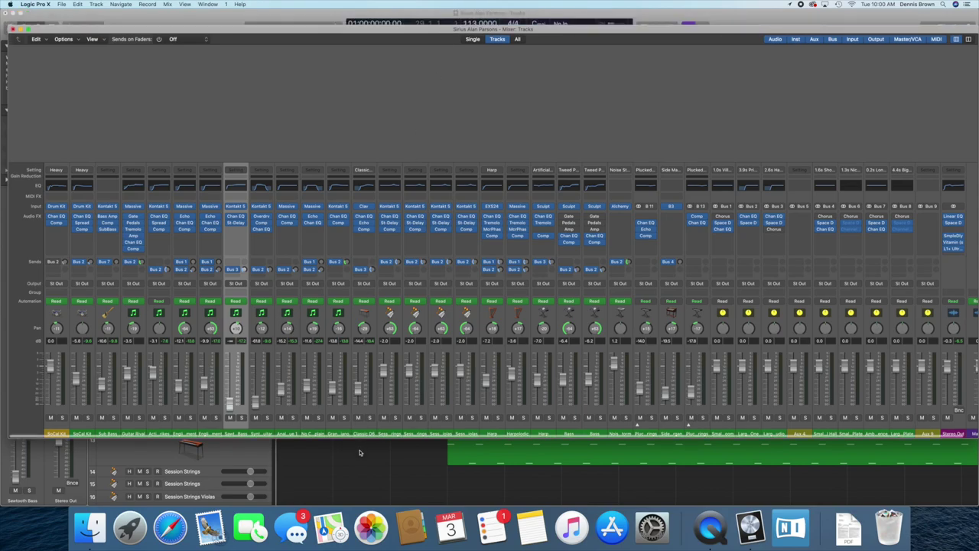
{"action": "left_click_drag", "start_coordinate": [381, 437], "coordinate": [383, 407]}
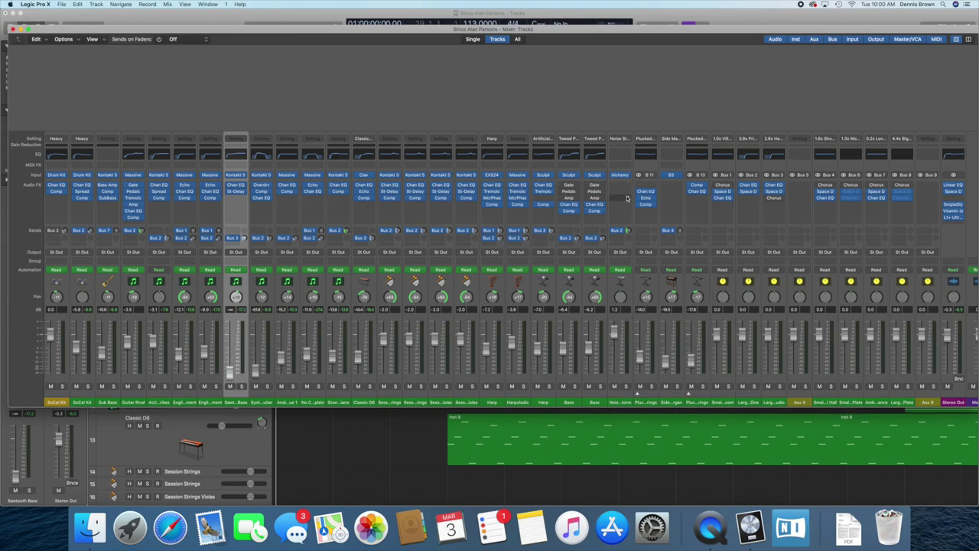
Play the song from bar 1 while watching the channel strips, close the mixer and stop playback.
{"action": "key", "text": "space"}
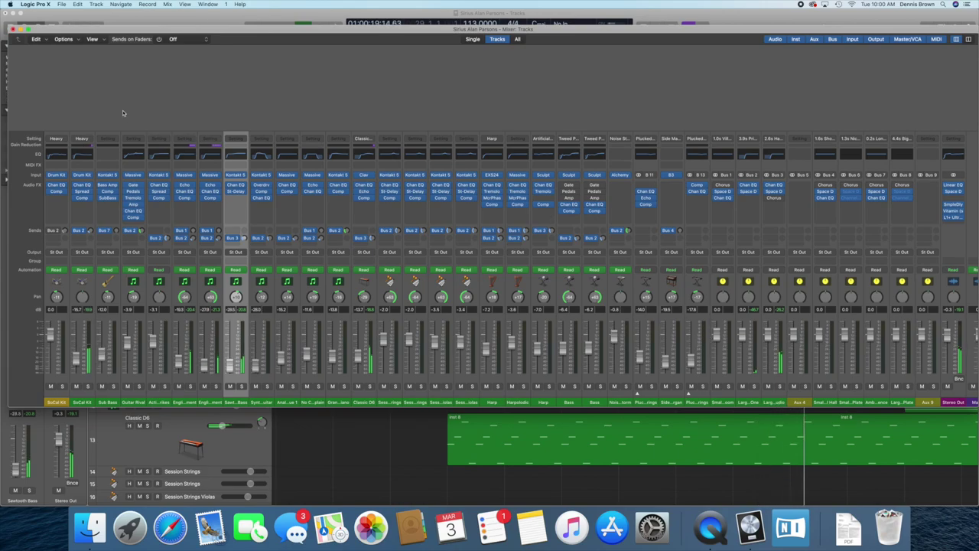
{"action": "left_click", "coordinate": [12, 29]}
{"action": "key", "text": "space"}
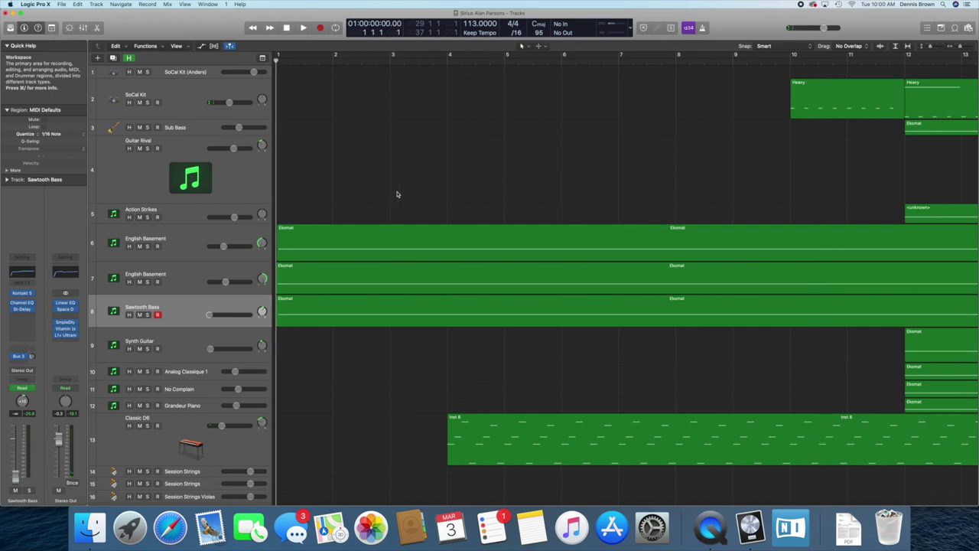
Play the intro from bar 1 with both English Basement tracks and the Sawtooth Bass track selected, and stop after bar 4.
{"action": "key", "text": "space"}
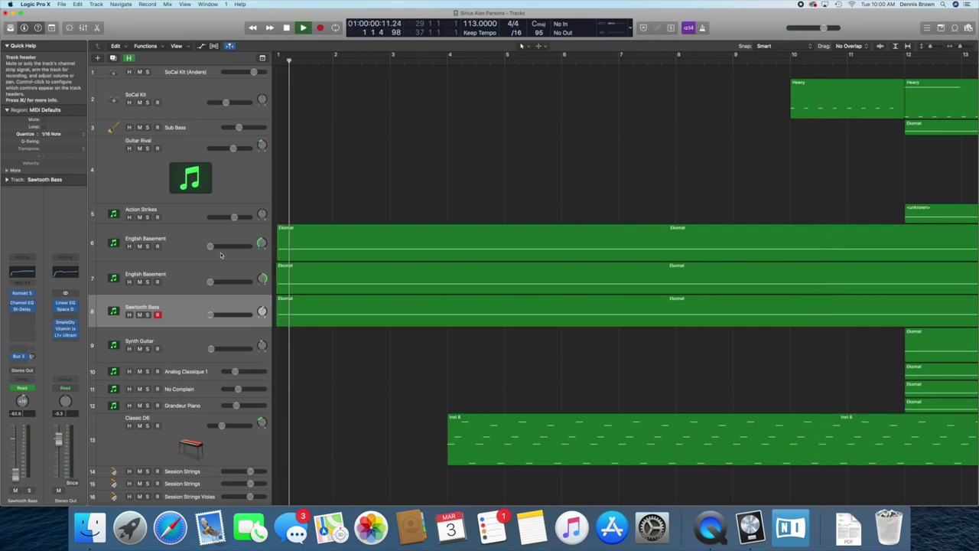
{"action": "left_click", "coordinate": [186, 242], "text": "shift"}
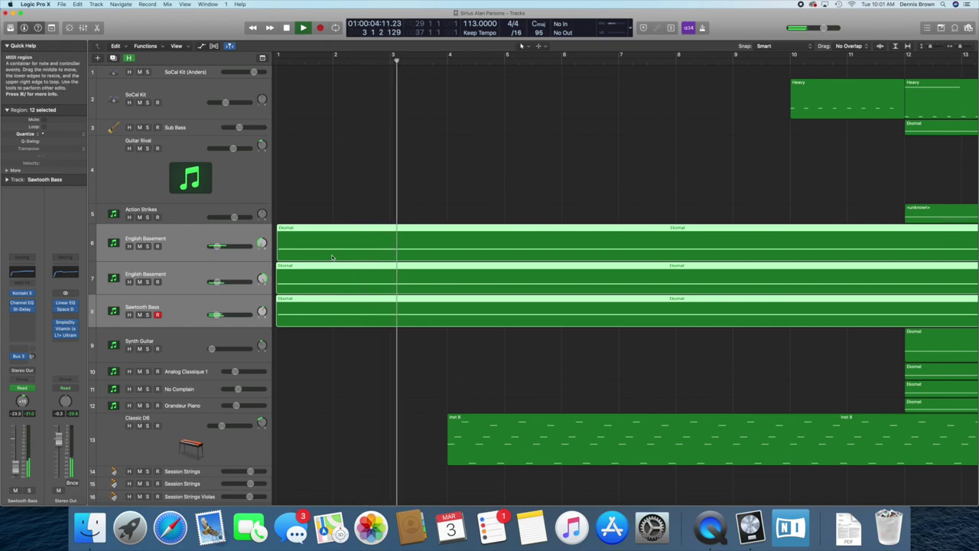
{"action": "key", "text": "space"}
Open the region of the English Basement track 6 in the Piano Roll and audition its held note B1.
{"action": "left_click", "coordinate": [182, 243]}
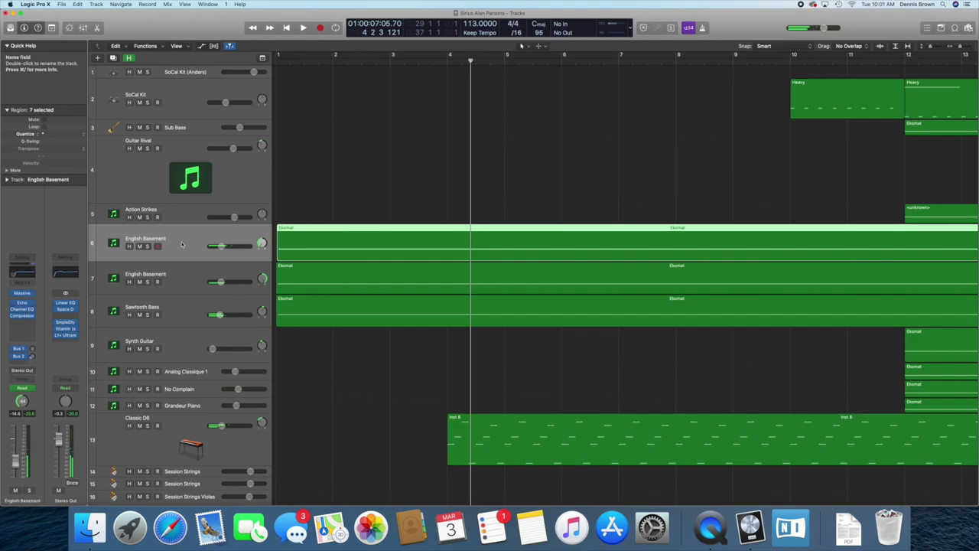
{"action": "double_click", "coordinate": [313, 235]}
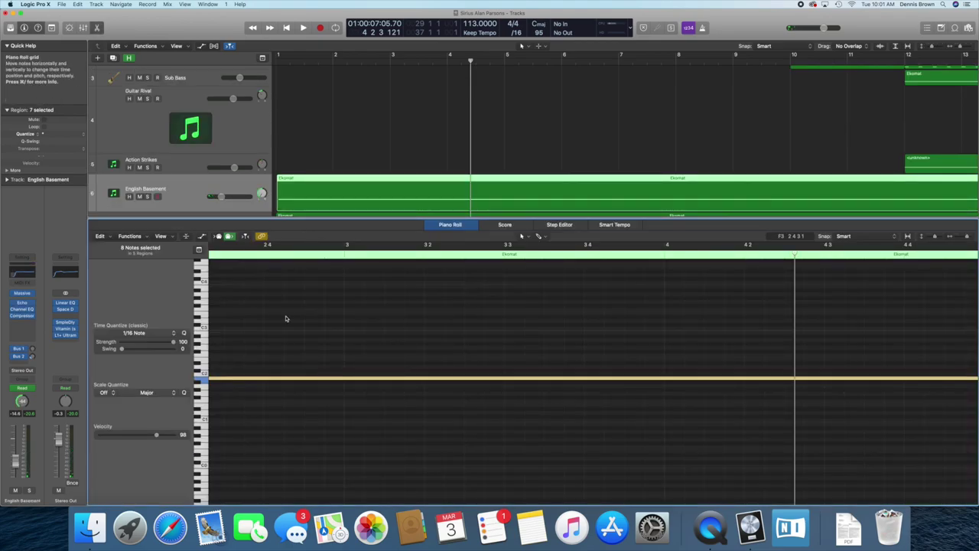
{"action": "left_click", "coordinate": [204, 380]}
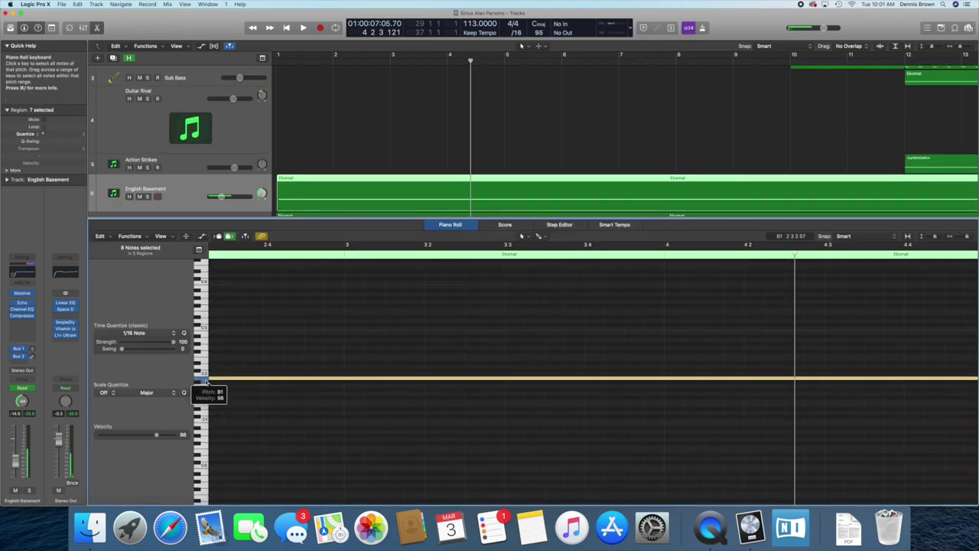
Audition the held notes of English Basement track 7 and Sawtooth Bass in the Piano Roll, and close the editor.
{"action": "scroll", "coordinate": [215, 172], "scroll_direction": "down", "scroll_amount": 3}
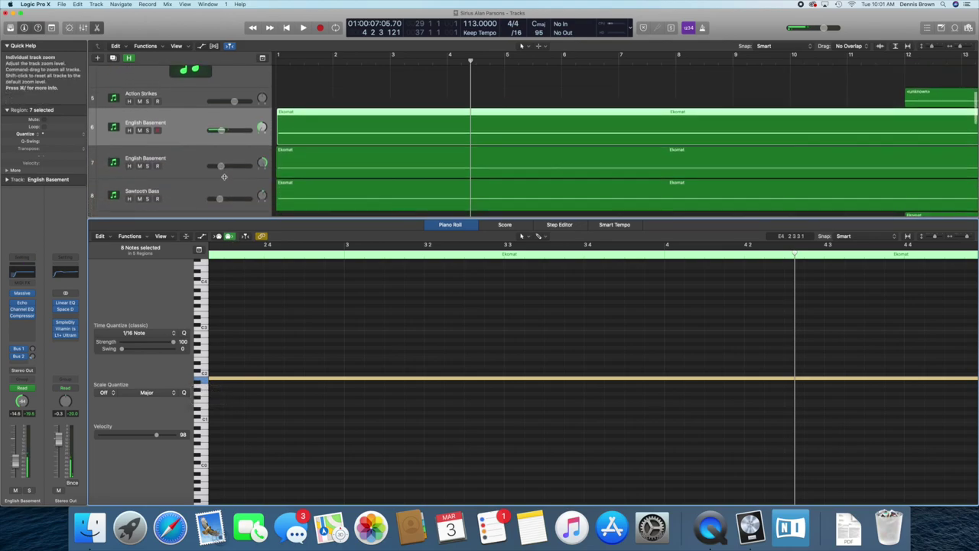
{"action": "left_click", "coordinate": [183, 162]}
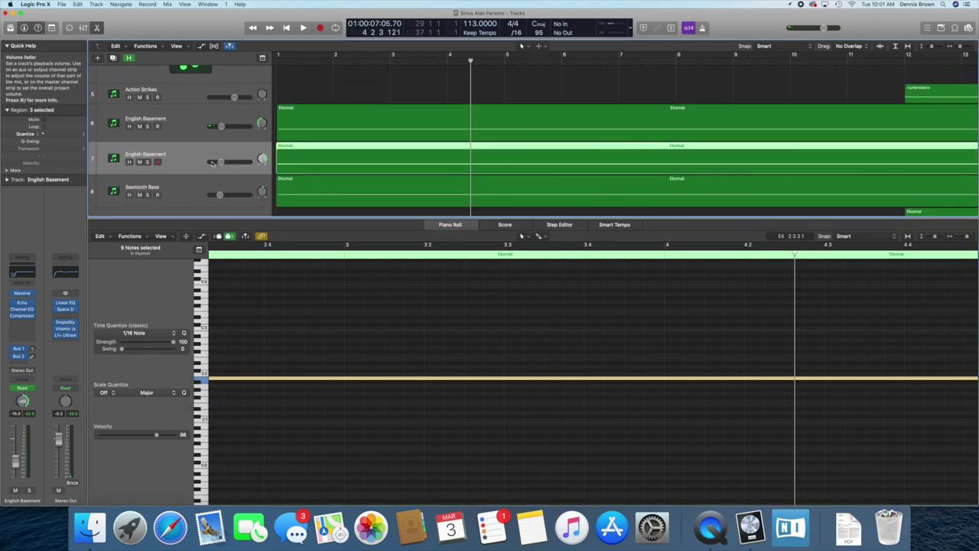
{"action": "left_click", "coordinate": [205, 380]}
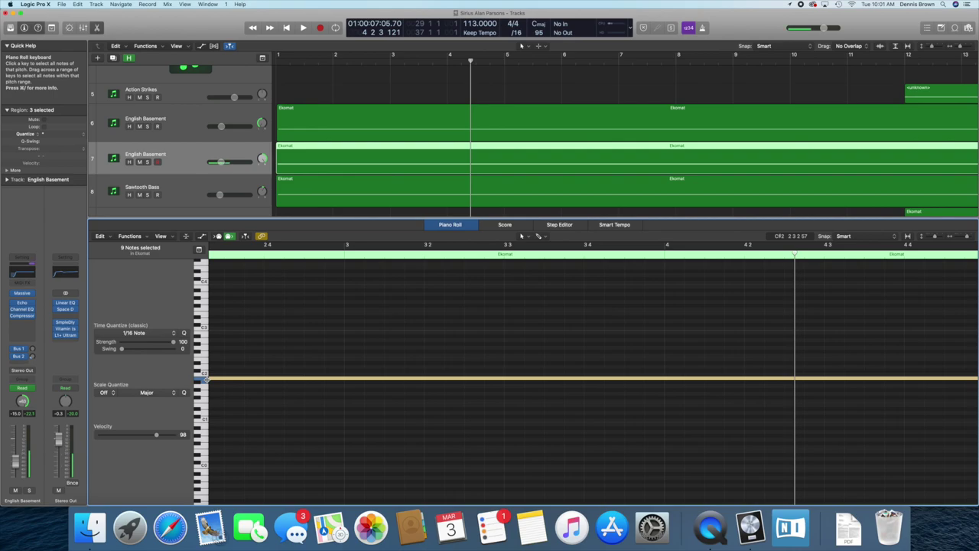
{"action": "key", "text": "Down"}
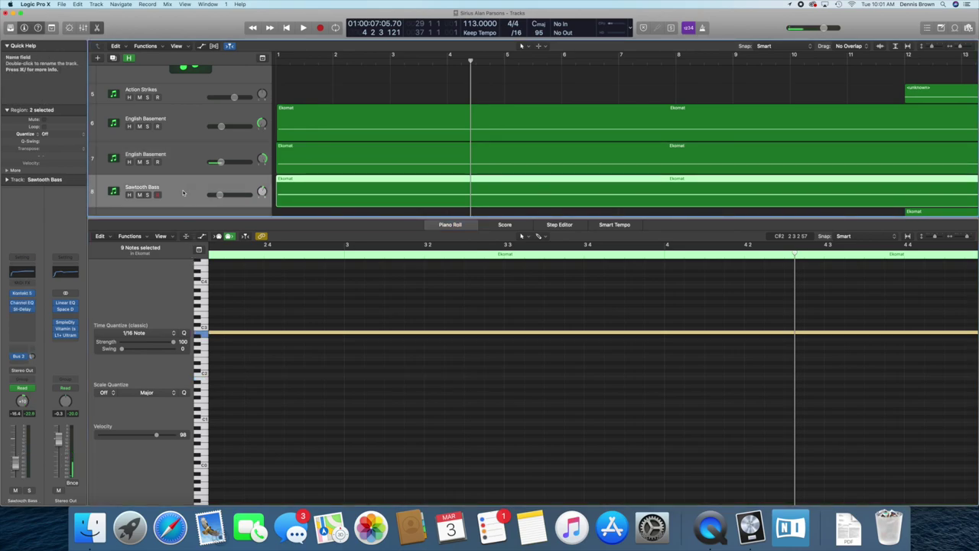
{"action": "left_click", "coordinate": [204, 336]}
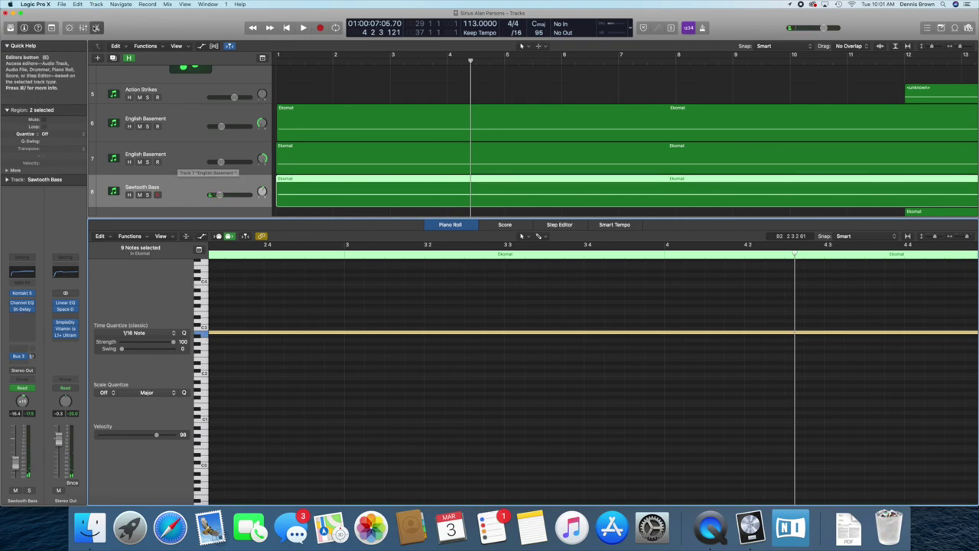
{"action": "left_click", "coordinate": [97, 28]}
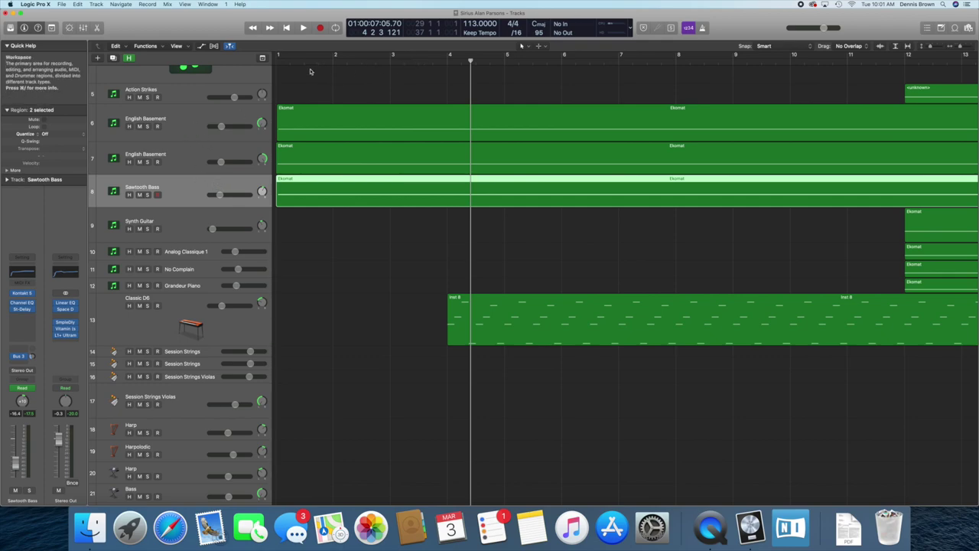
Return the playhead to bar 1, play the intro with English Basement track 6 selected, and stop playback.
{"action": "key", "text": "Return"}
{"action": "key", "text": "space"}
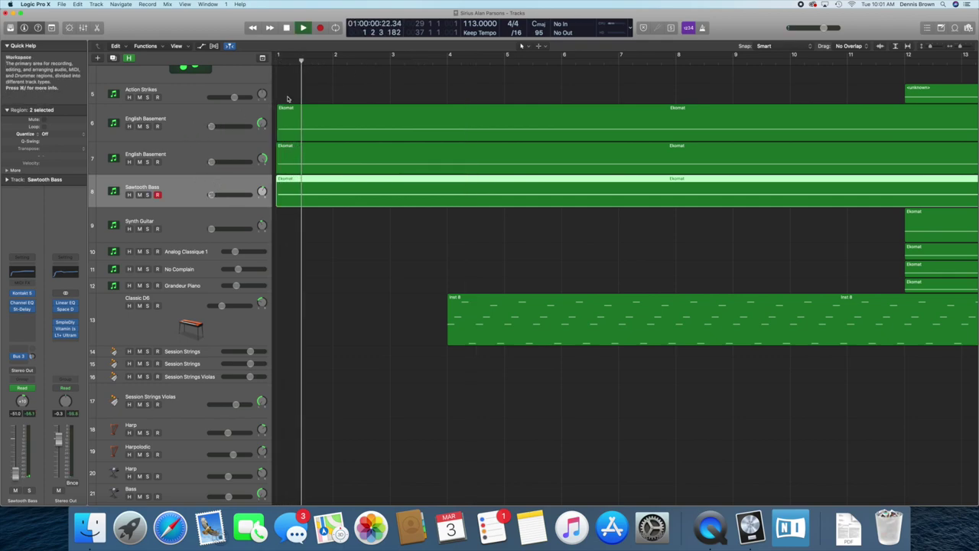
{"action": "left_click", "coordinate": [260, 135]}
{"action": "key", "text": "space"}
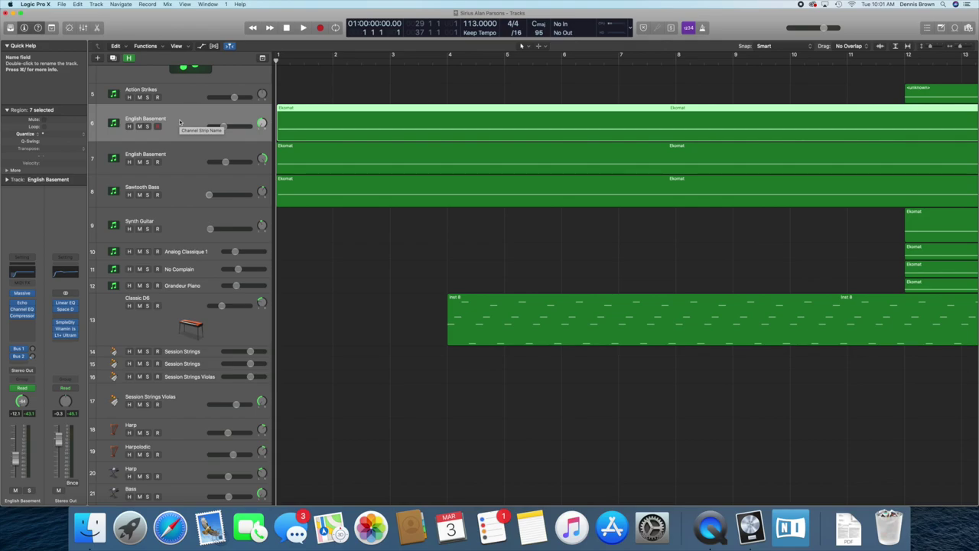
Show track automation and examine the volume curves of the two English Basement tracks.
{"action": "key", "text": "a"}
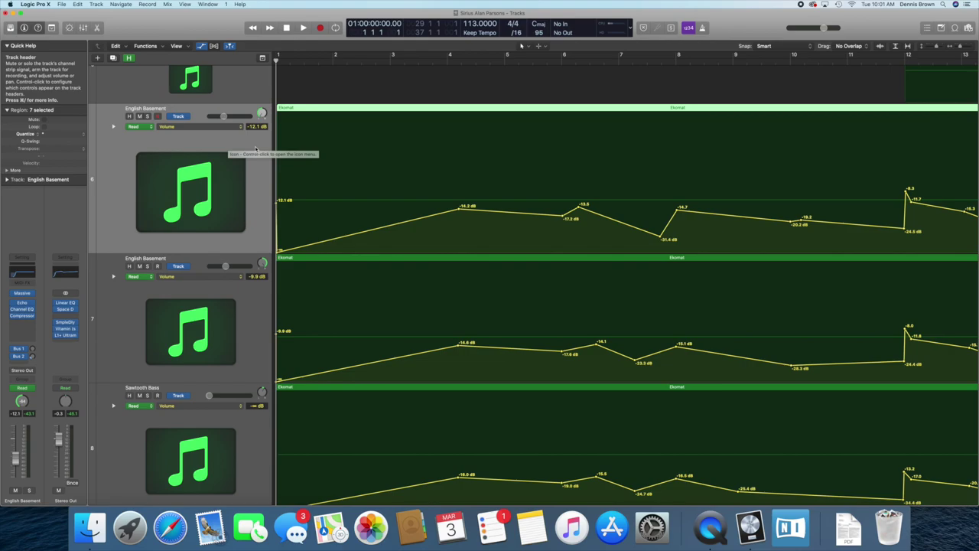
{"action": "scroll", "coordinate": [251, 159], "scroll_direction": "up", "scroll_amount": 2}
{"action": "scroll", "coordinate": [252, 164], "scroll_direction": "up", "scroll_amount": 3}
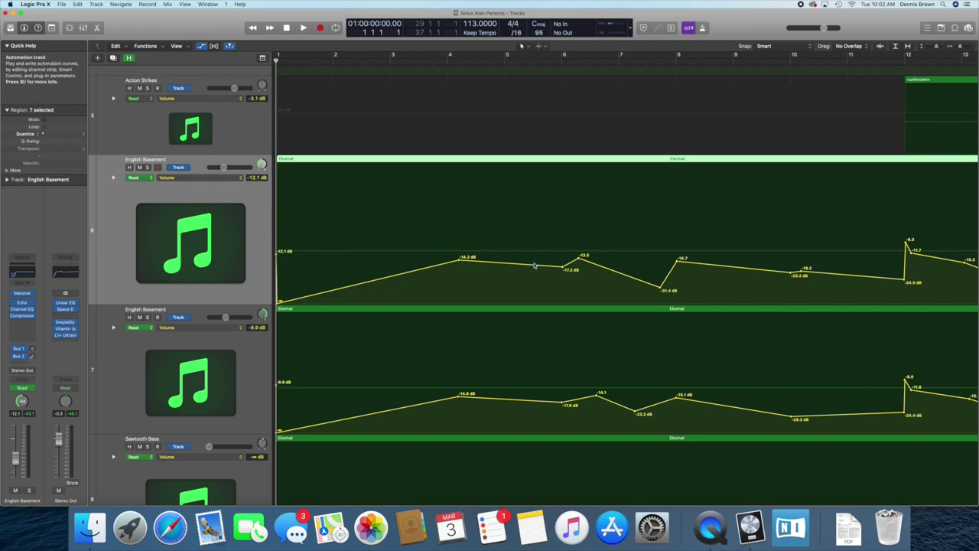
{"action": "scroll", "coordinate": [587, 254], "scroll_direction": "right", "scroll_amount": 4}
{"action": "scroll", "coordinate": [586, 254], "scroll_direction": "left", "scroll_amount": 4}
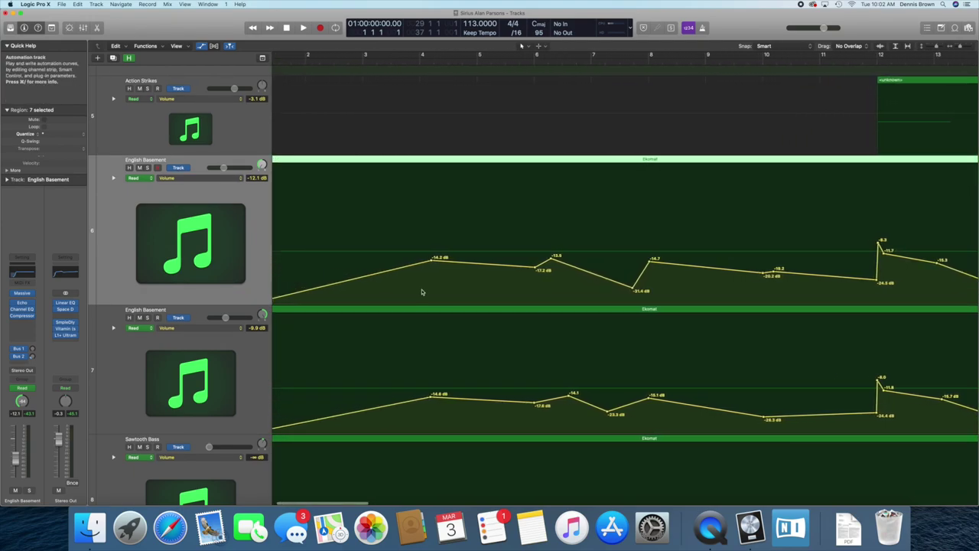
Play the intro with automation shown, briefly soloing English Basement track 6 and unsoloing it.
{"action": "key", "text": "space"}
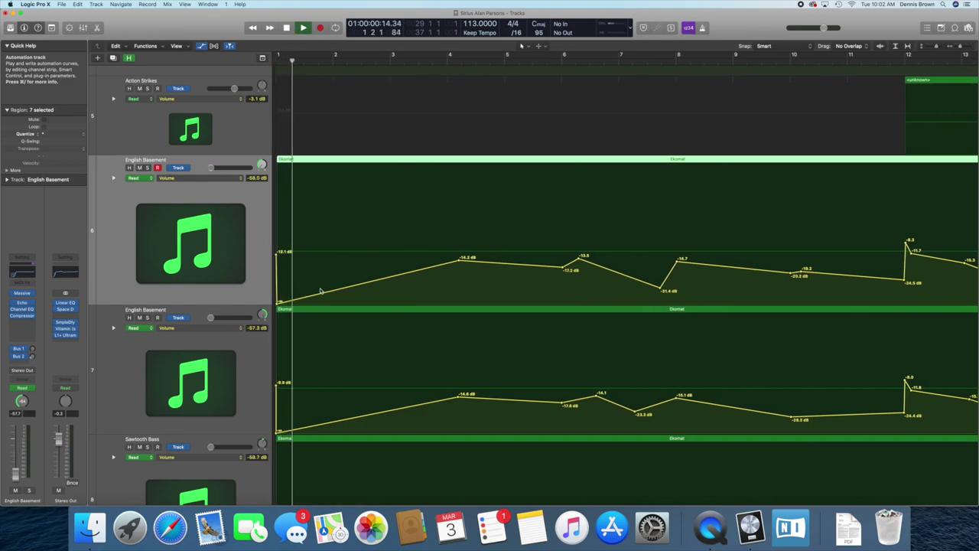
{"action": "key", "text": "s"}
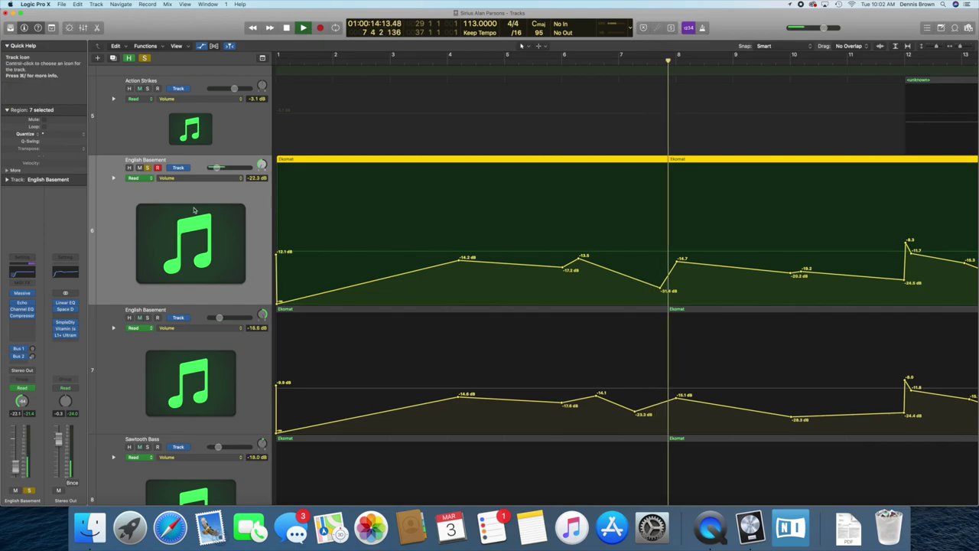
{"action": "left_click", "coordinate": [149, 168]}
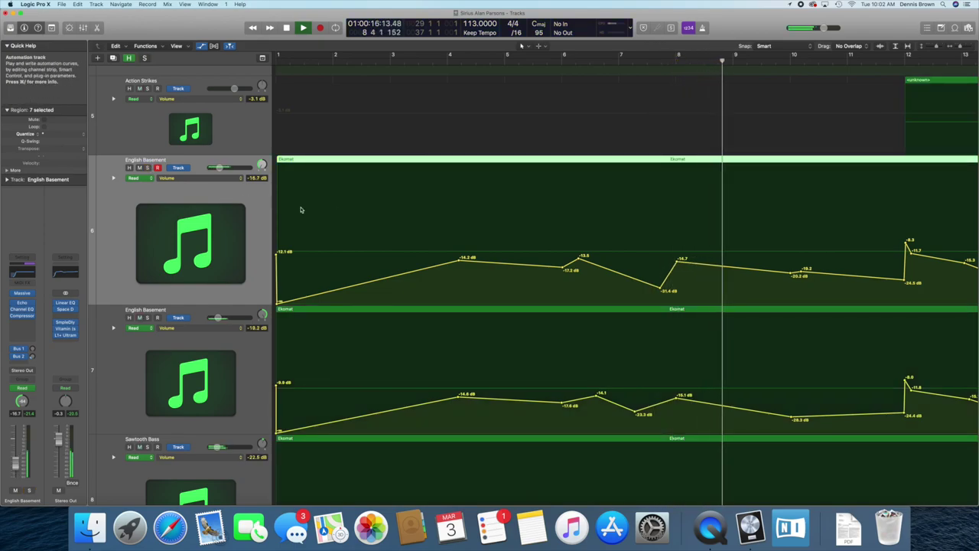
Examine the volume automation of the bass and Synth Guitar tracks during playback, then stop and hide the automation.
{"action": "scroll", "coordinate": [304, 210], "scroll_direction": "right", "scroll_amount": 3}
{"action": "scroll", "coordinate": [301, 210], "scroll_direction": "right", "scroll_amount": 2}
{"action": "scroll", "coordinate": [300, 208], "scroll_direction": "down", "scroll_amount": 3}
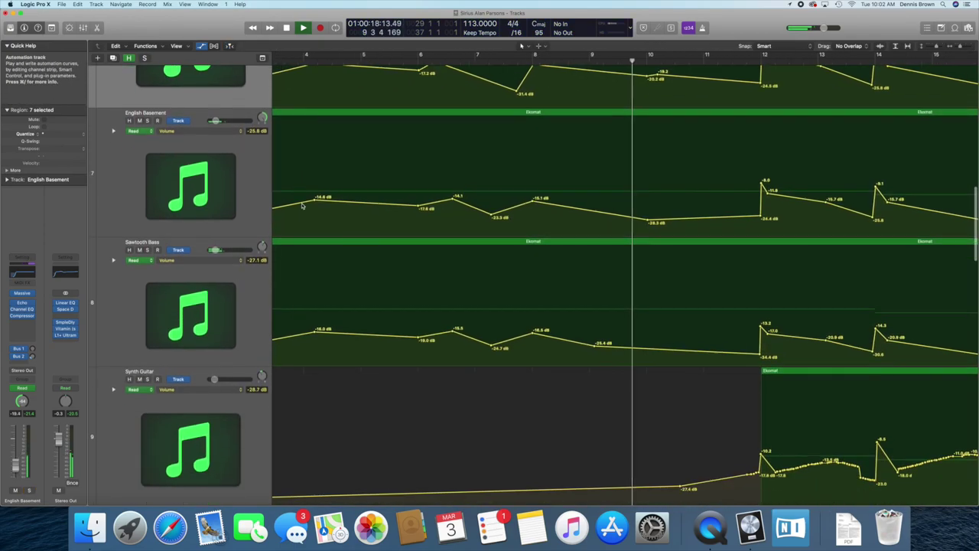
{"action": "scroll", "coordinate": [301, 205], "scroll_direction": "up", "scroll_amount": 2}
{"action": "key", "text": "space"}
{"action": "key", "text": "a"}
{"action": "key", "text": "z"}
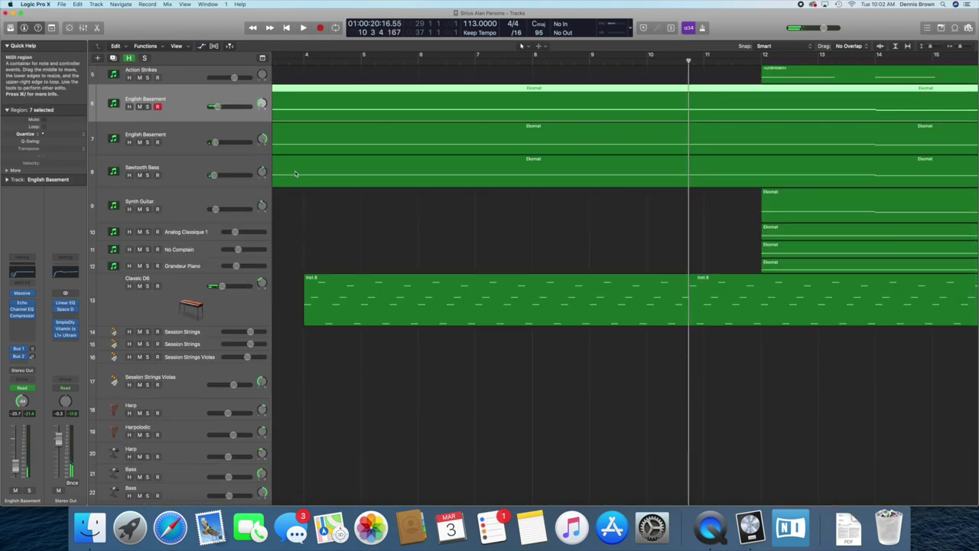
Move the playhead to bar 4, where the Classic D6 region begins, play its opening notes and return to bar 4.
{"action": "scroll", "coordinate": [280, 168], "scroll_direction": "left", "scroll_amount": 1}
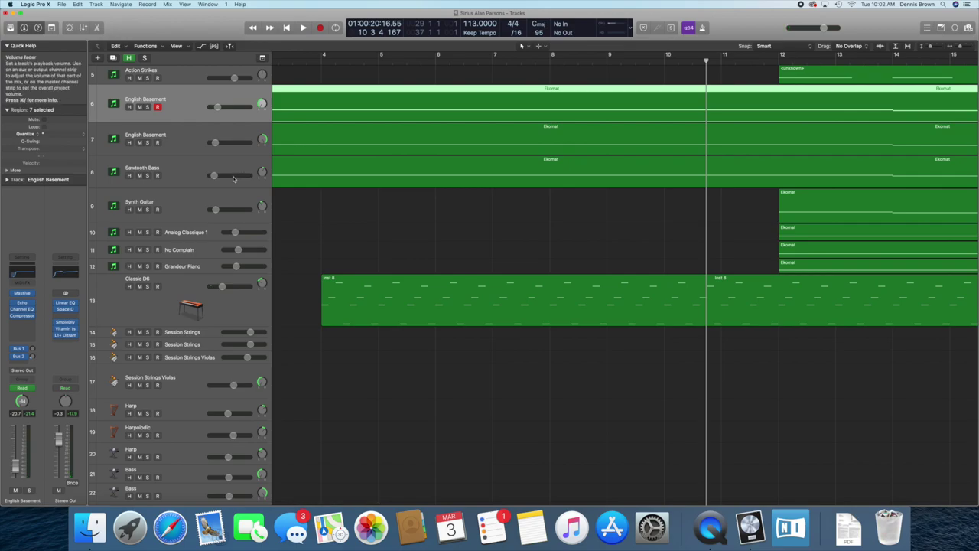
{"action": "scroll", "coordinate": [233, 180], "scroll_direction": "down", "scroll_amount": 2}
{"action": "scroll", "coordinate": [232, 180], "scroll_direction": "down", "scroll_amount": 1}
{"action": "scroll", "coordinate": [344, 137], "scroll_direction": "left", "scroll_amount": 4}
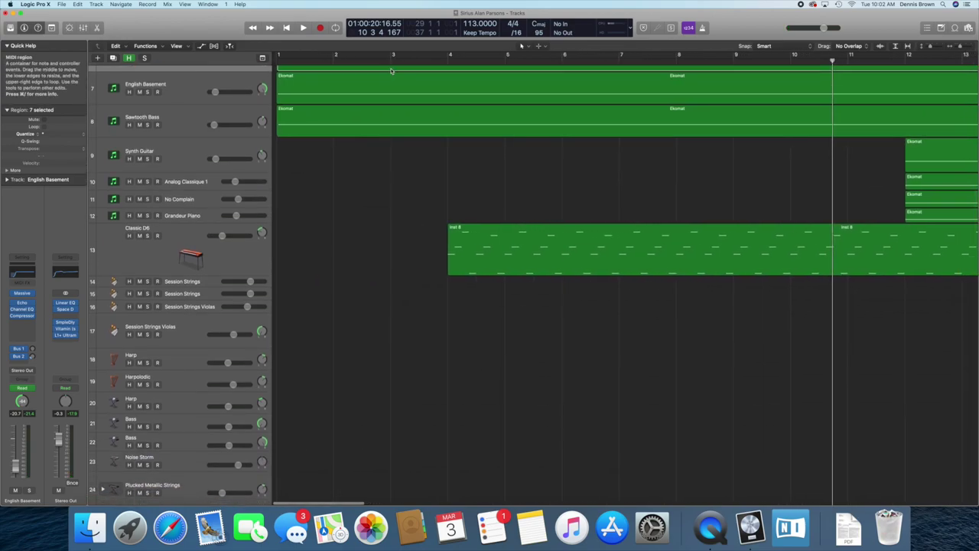
{"action": "left_click", "coordinate": [447, 61]}
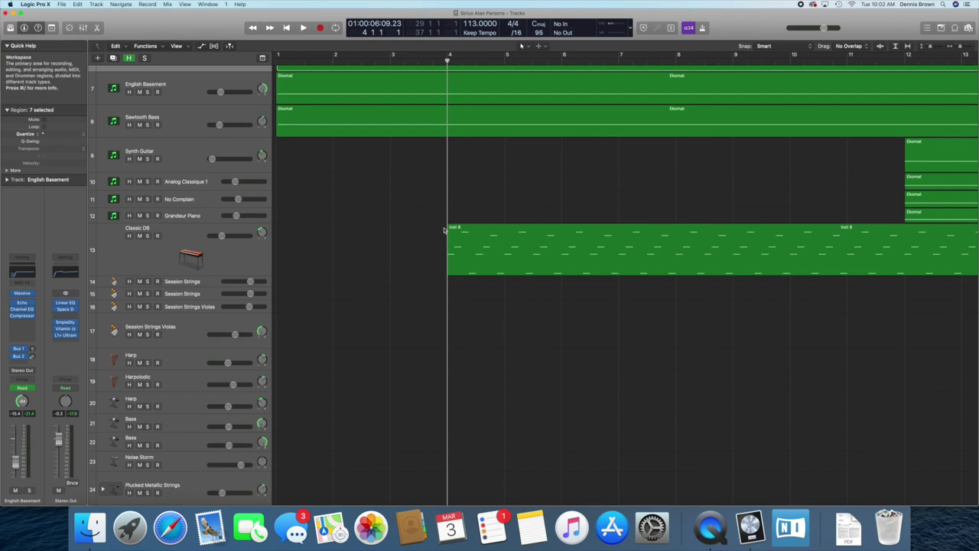
{"action": "key", "text": "space"}
{"action": "key", "text": "space"}
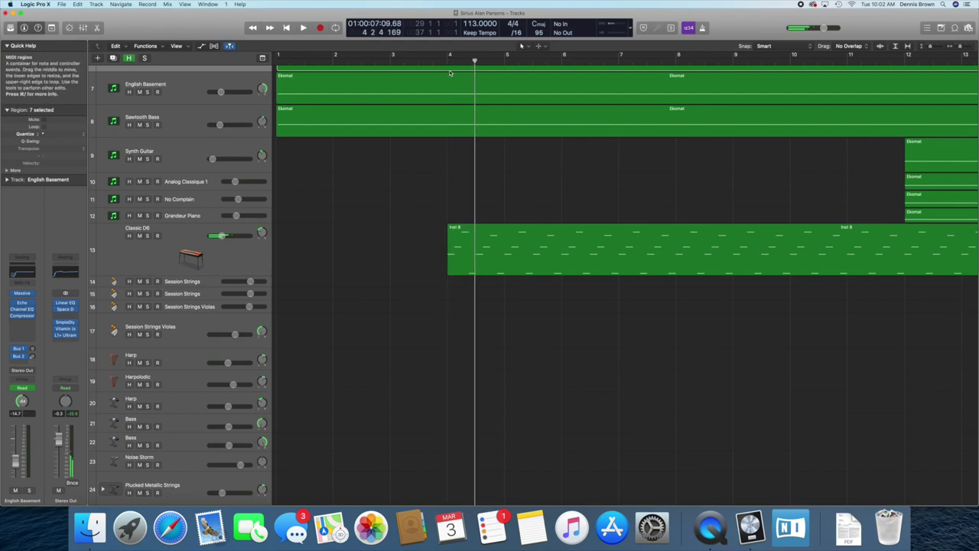
{"action": "left_click", "coordinate": [447, 60]}
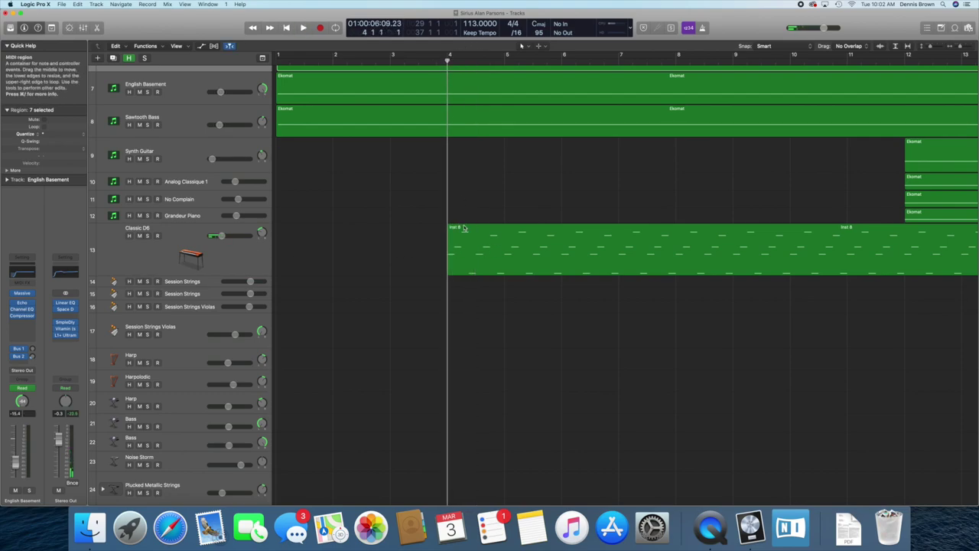
Examine the Classic D6 region in the Piano Roll, selecting and auditioning notes by pitch, then close the editor.
{"action": "left_click", "coordinate": [238, 257]}
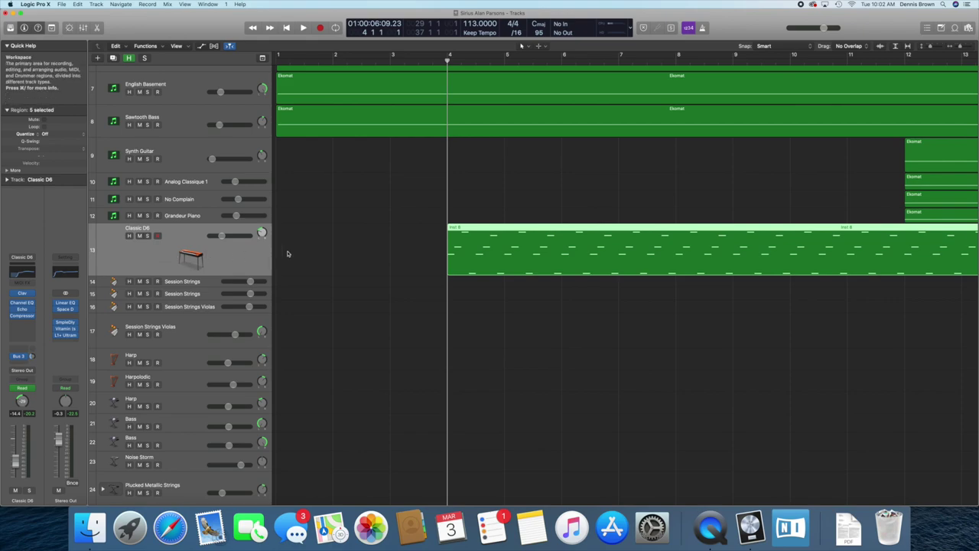
{"action": "key", "text": "p"}
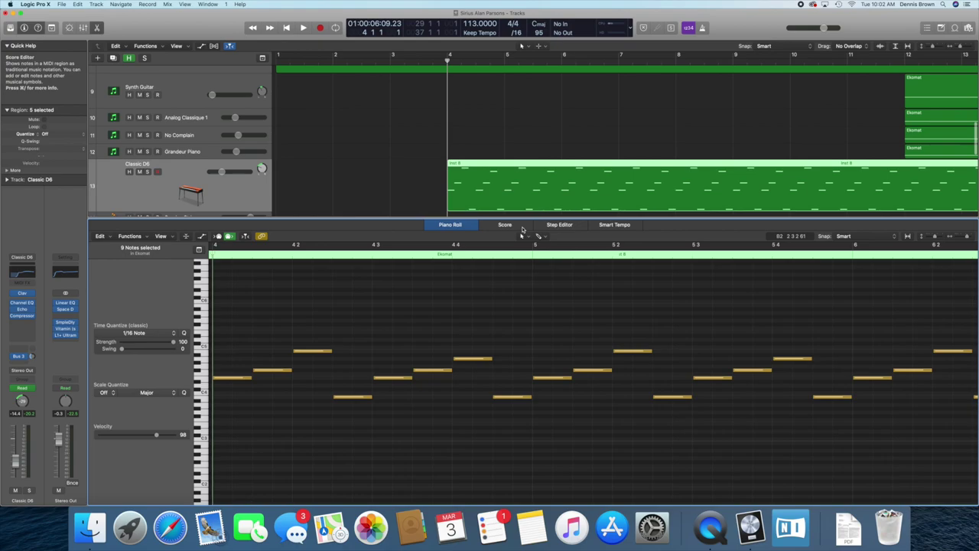
{"action": "left_click", "coordinate": [204, 381]}
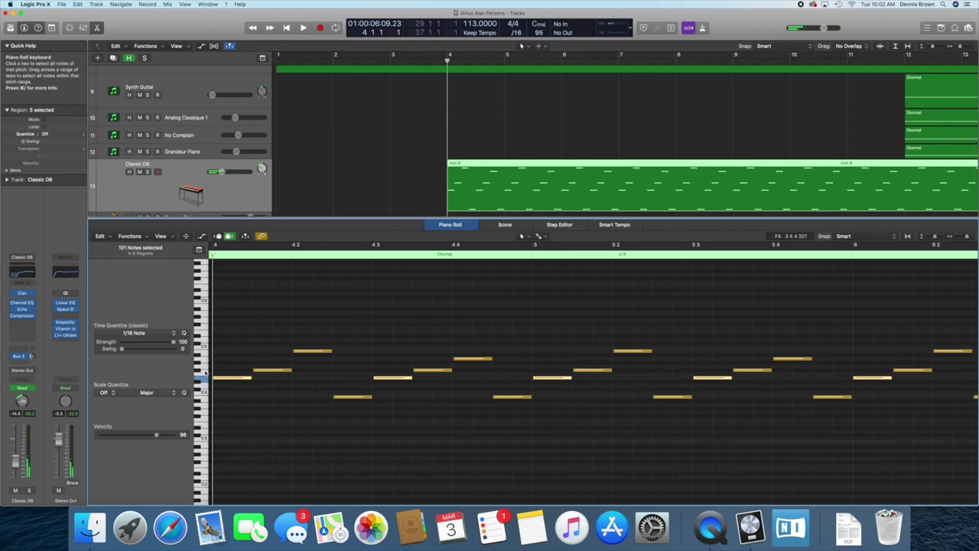
{"action": "left_click", "coordinate": [204, 354]}
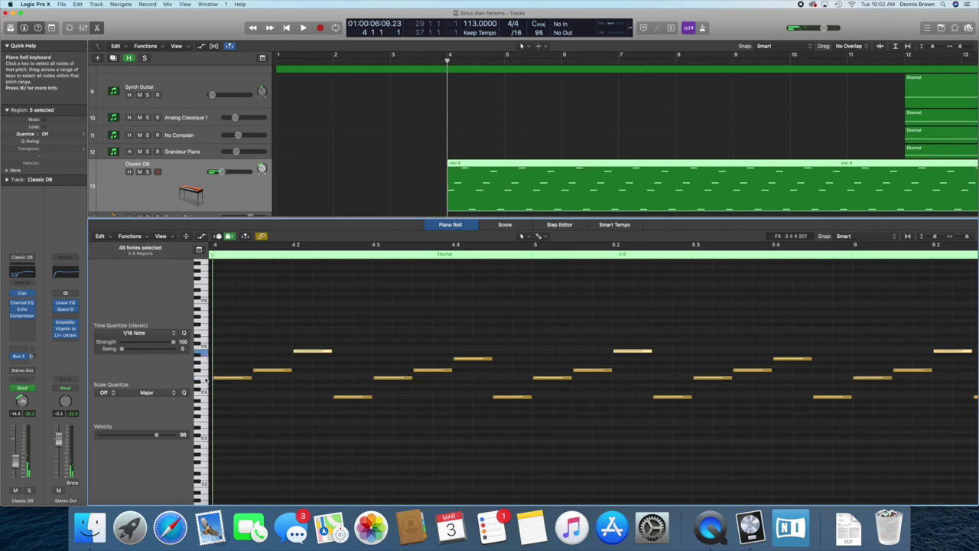
{"action": "left_click", "coordinate": [205, 380]}
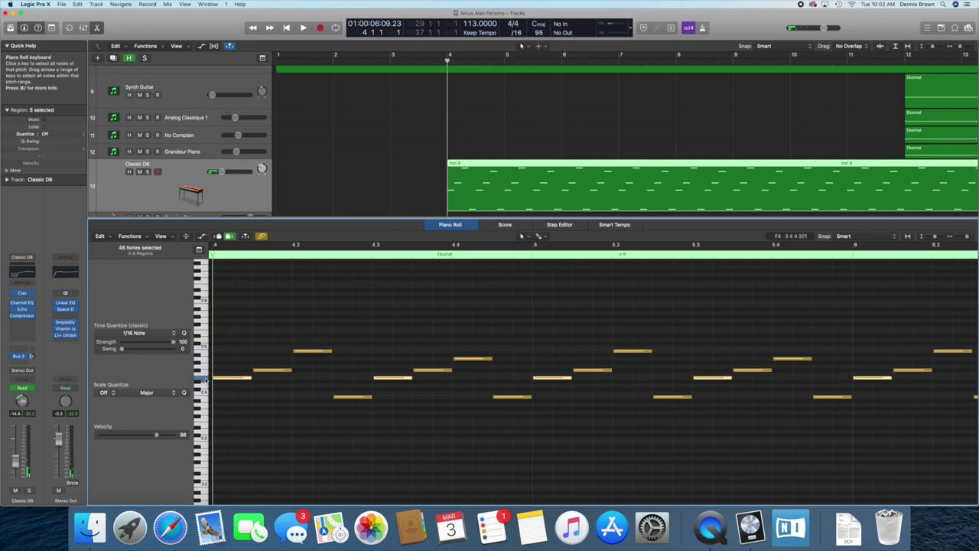
{"action": "left_click", "coordinate": [97, 29]}
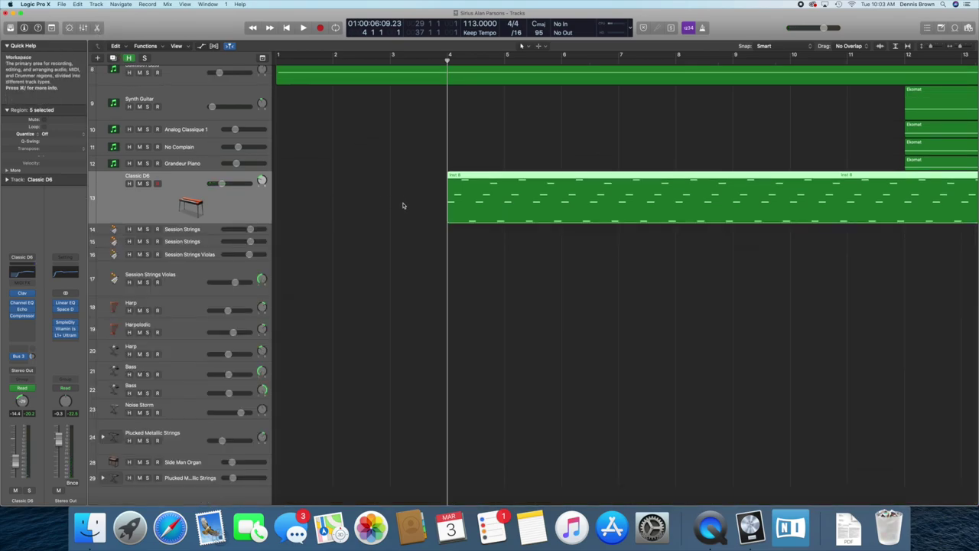
Play the Classic D6 part with the other tracks from bar 4, stop during bar 7 and return to the region's start.
{"action": "key", "text": "space"}
{"action": "scroll", "coordinate": [387, 195], "scroll_direction": "up", "scroll_amount": 5}
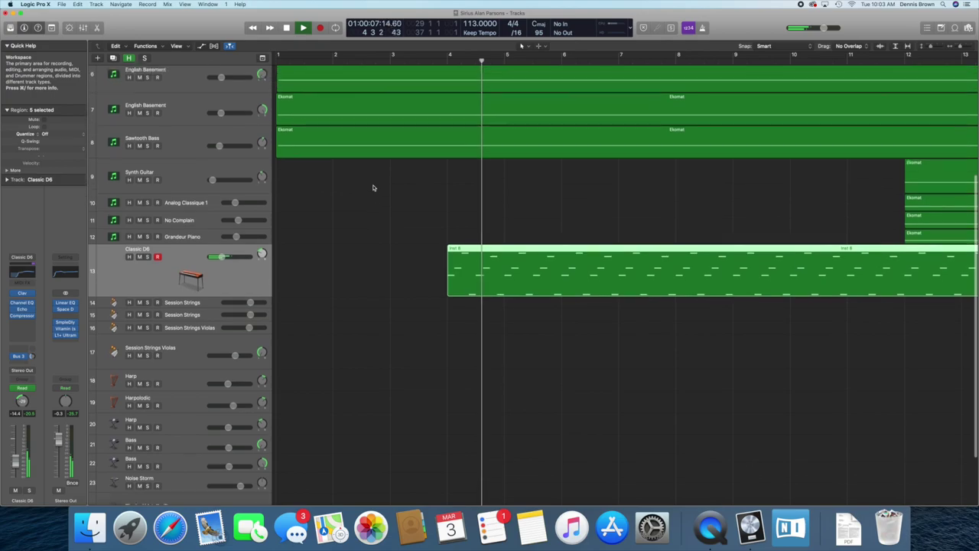
{"action": "scroll", "coordinate": [374, 187], "scroll_direction": "right", "scroll_amount": 10}
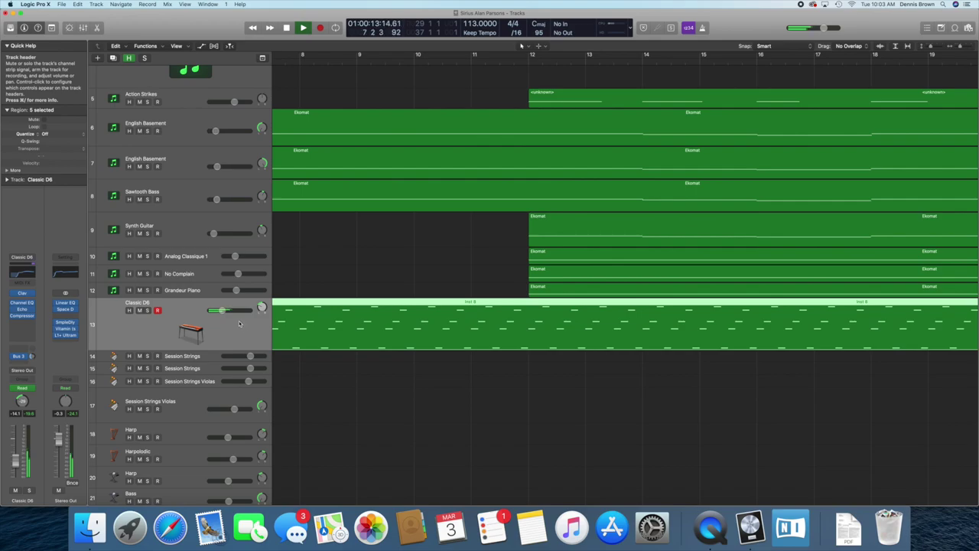
{"action": "scroll", "coordinate": [366, 313], "scroll_direction": "left", "scroll_amount": 5}
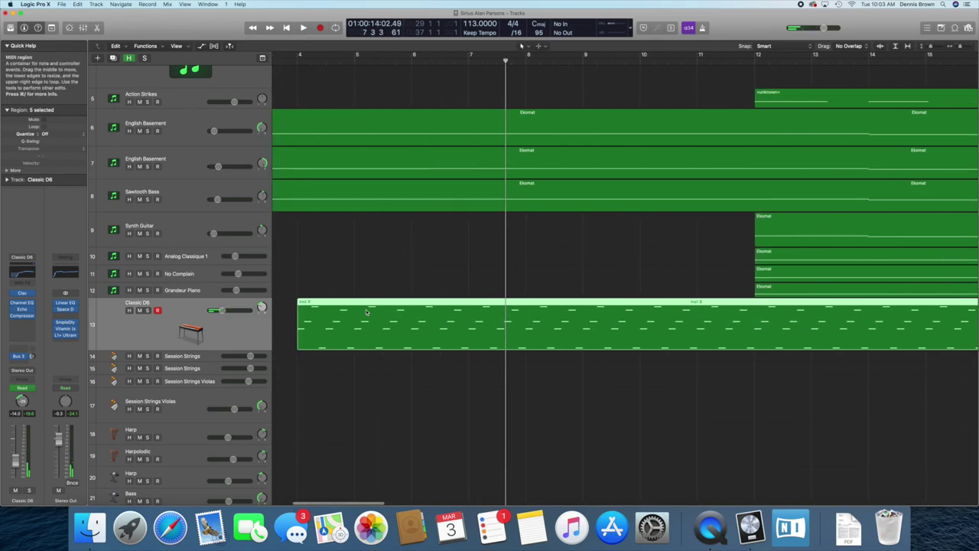
{"action": "scroll", "coordinate": [366, 312], "scroll_direction": "left", "scroll_amount": 3}
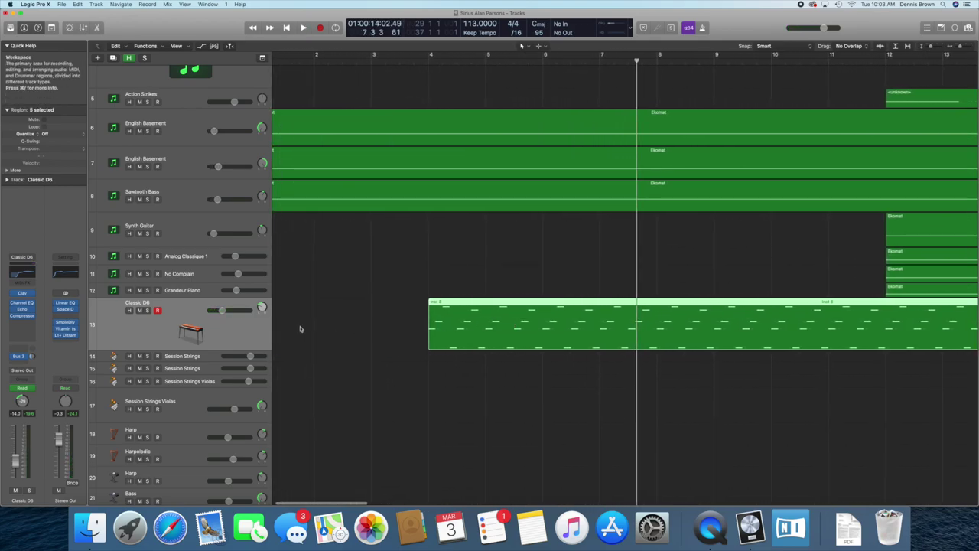
Open the Classic D6 track's Echo plug-in, compare playback with the effect bypassed and enabled, then close its window.
{"action": "left_click", "coordinate": [22, 309]}
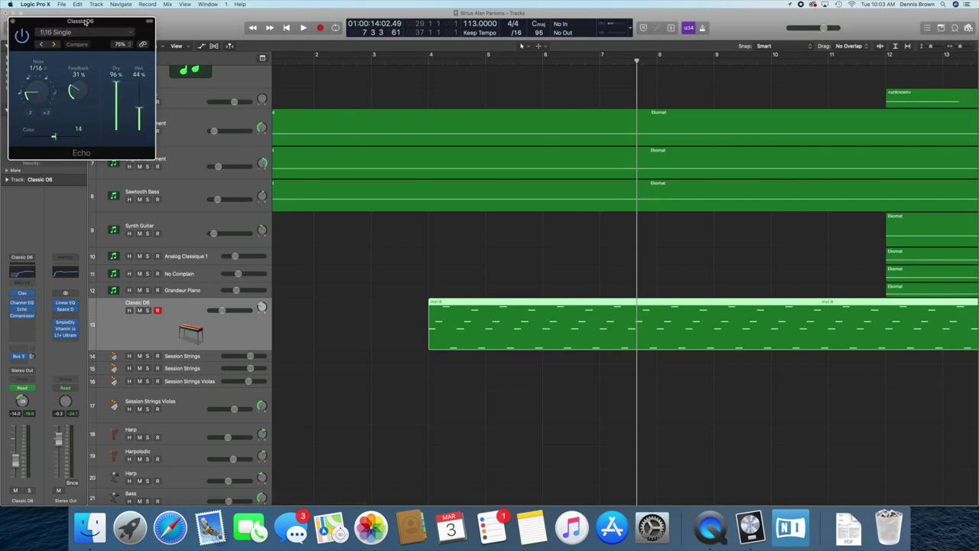
{"action": "left_click_drag", "start_coordinate": [85, 22], "coordinate": [406, 105]}
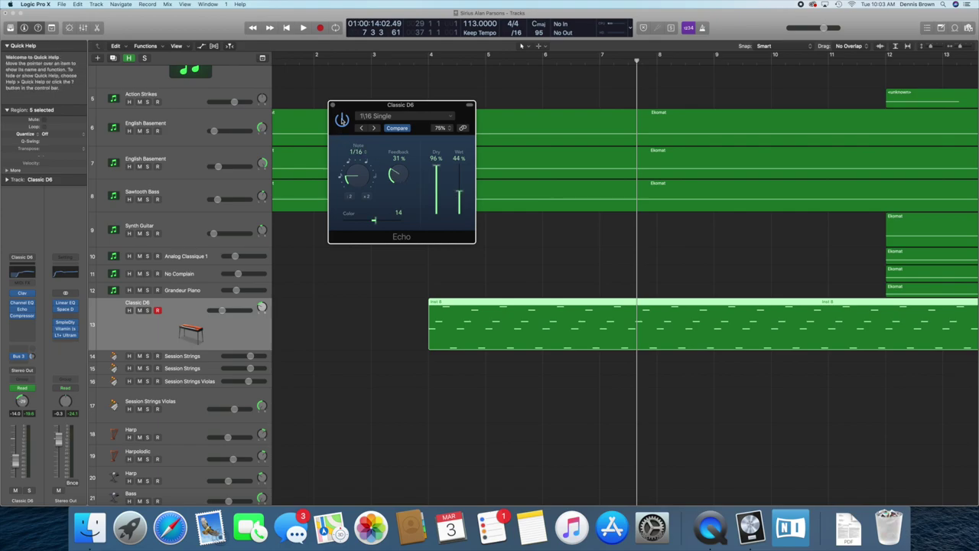
{"action": "key", "text": "space"}
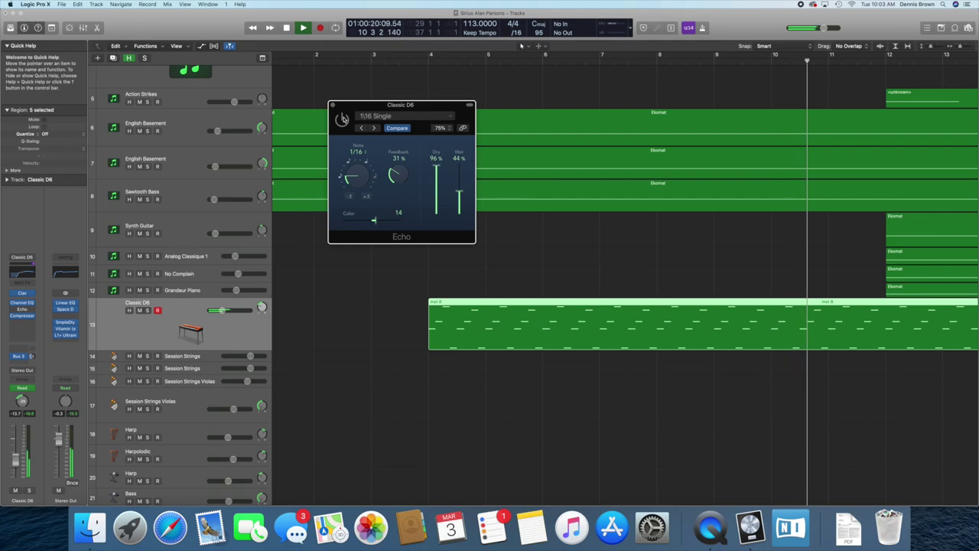
{"action": "left_click", "coordinate": [520, 62]}
{"action": "key", "text": "space"}
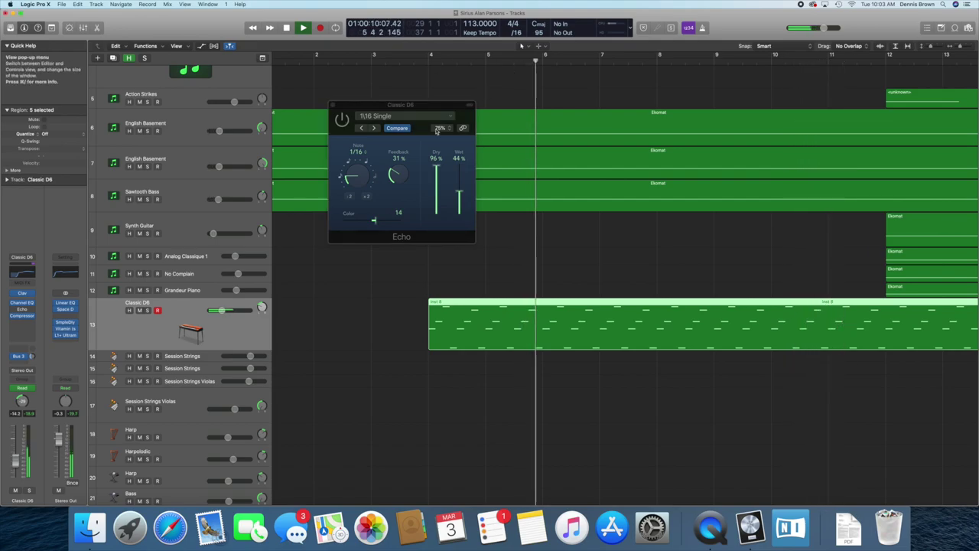
{"action": "left_click", "coordinate": [342, 120]}
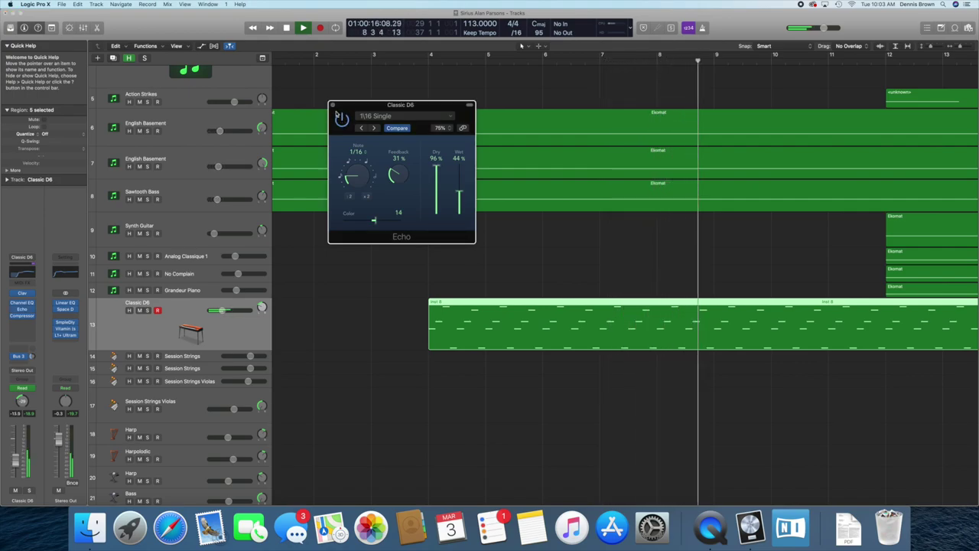
{"action": "left_click", "coordinate": [333, 106]}
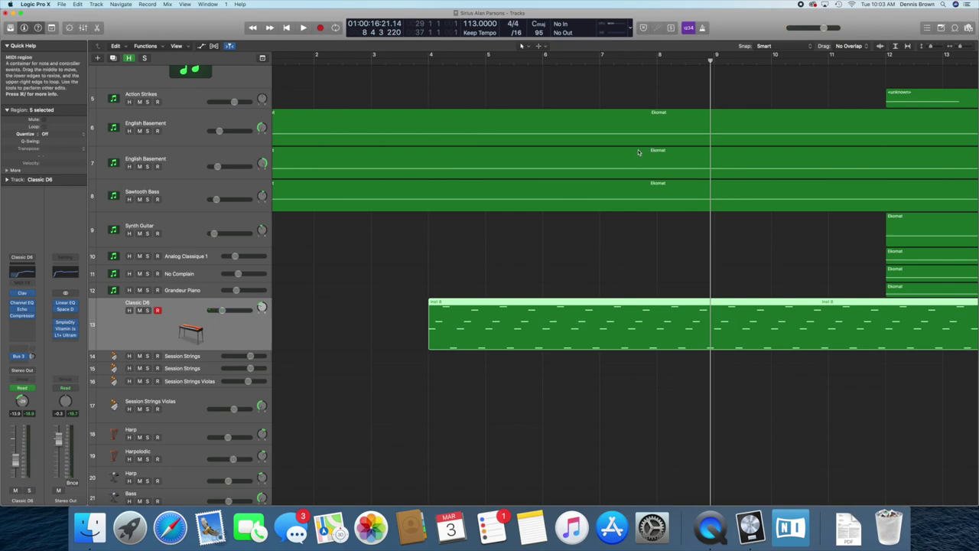
Play the arrangement from just before bar 9 into bar 12, where the Synth Guitar and other tracks enter, then stop.
{"action": "scroll", "coordinate": [520, 95], "scroll_direction": "right", "scroll_amount": 5}
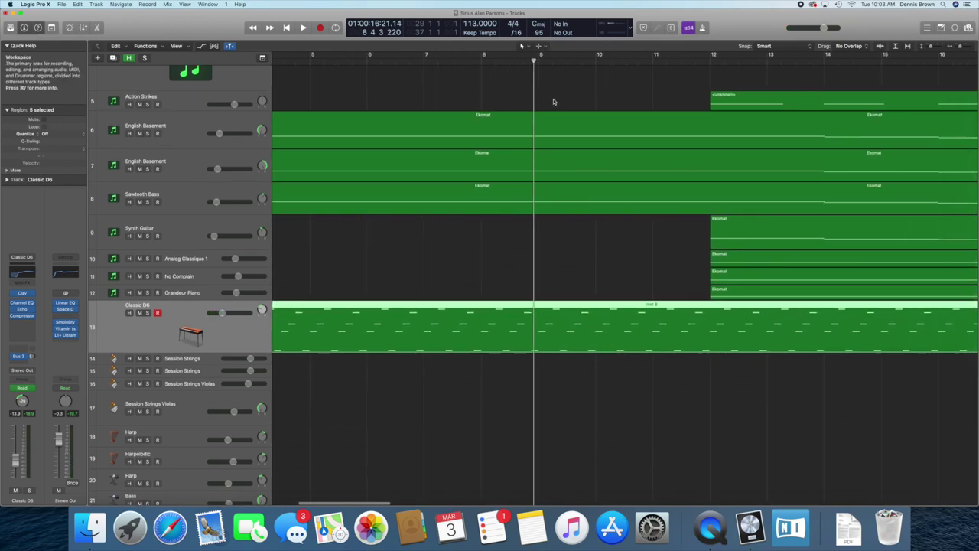
{"action": "scroll", "coordinate": [554, 102], "scroll_direction": "right", "scroll_amount": 2}
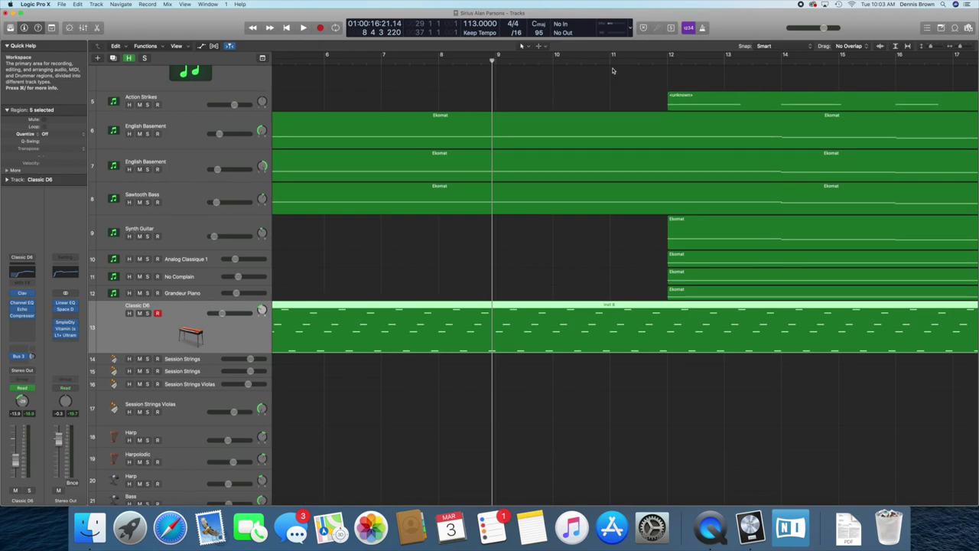
{"action": "key", "text": "space"}
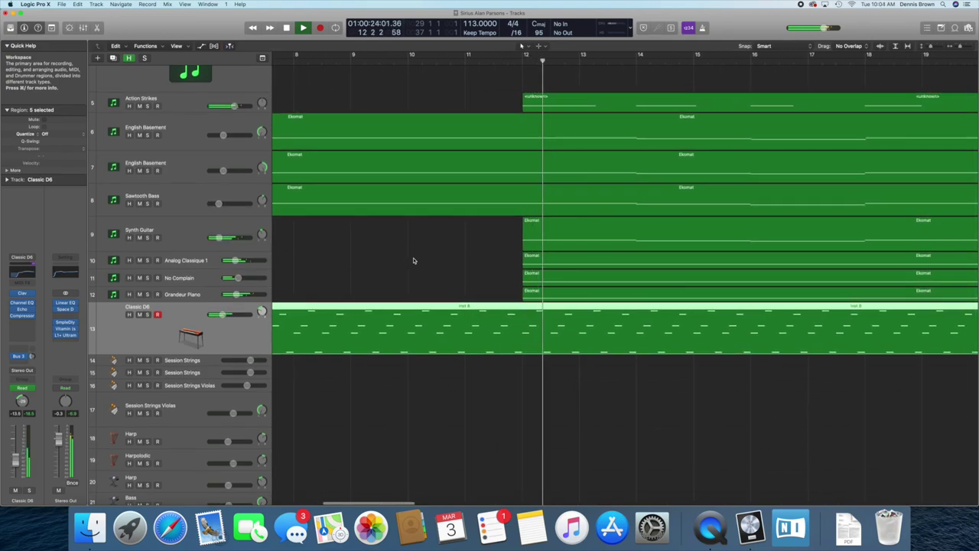
{"action": "key", "text": "space"}
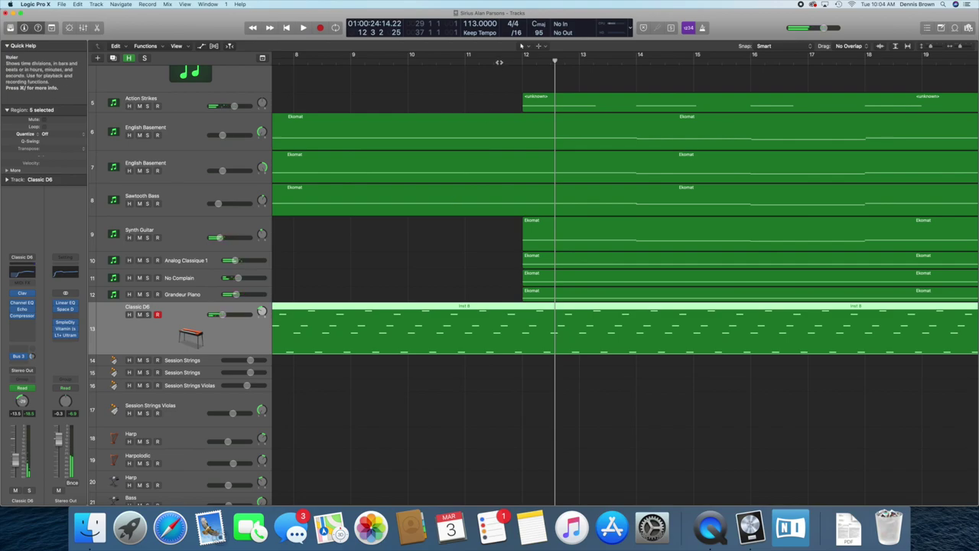
Play the SoCal Kit track's entry from bar 10, briefly soloing it and unsoloing it, and stop in bar 13.
{"action": "scroll", "coordinate": [435, 197], "scroll_direction": "up", "scroll_amount": 5}
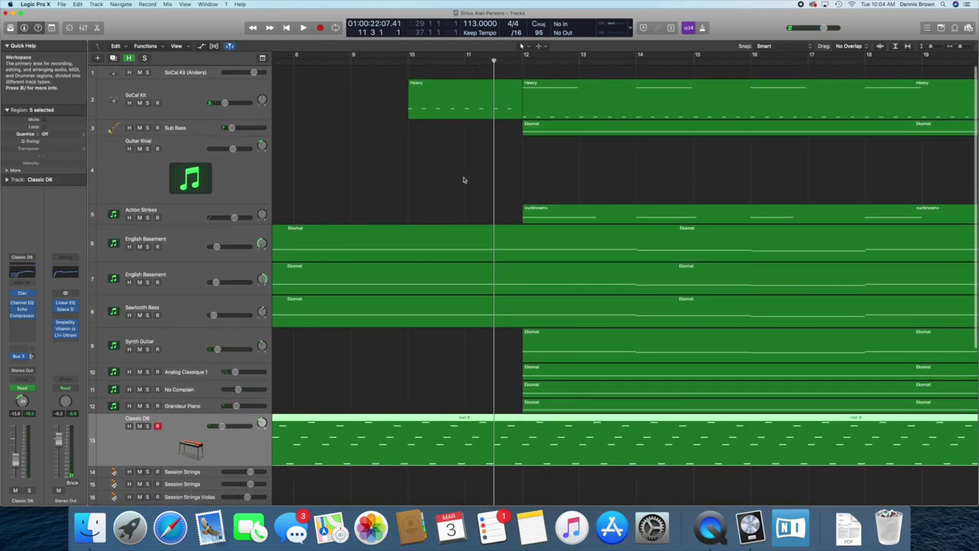
{"action": "left_click", "coordinate": [193, 129]}
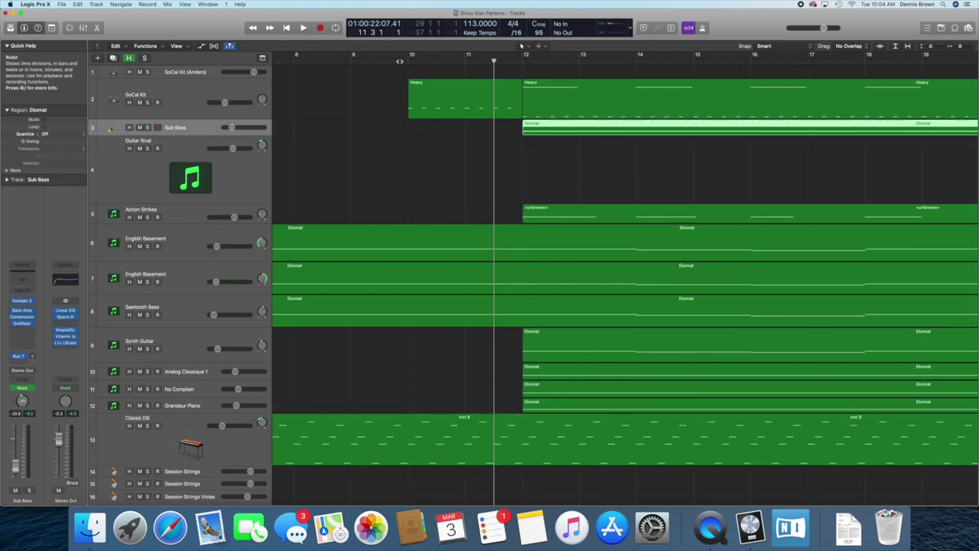
{"action": "left_click", "coordinate": [406, 60]}
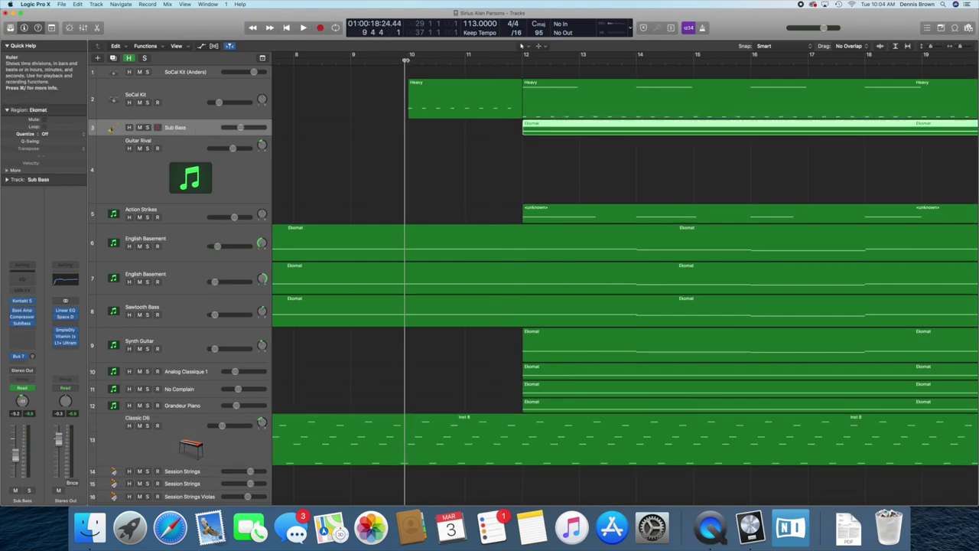
{"action": "left_click", "coordinate": [185, 101]}
{"action": "key", "text": "space"}
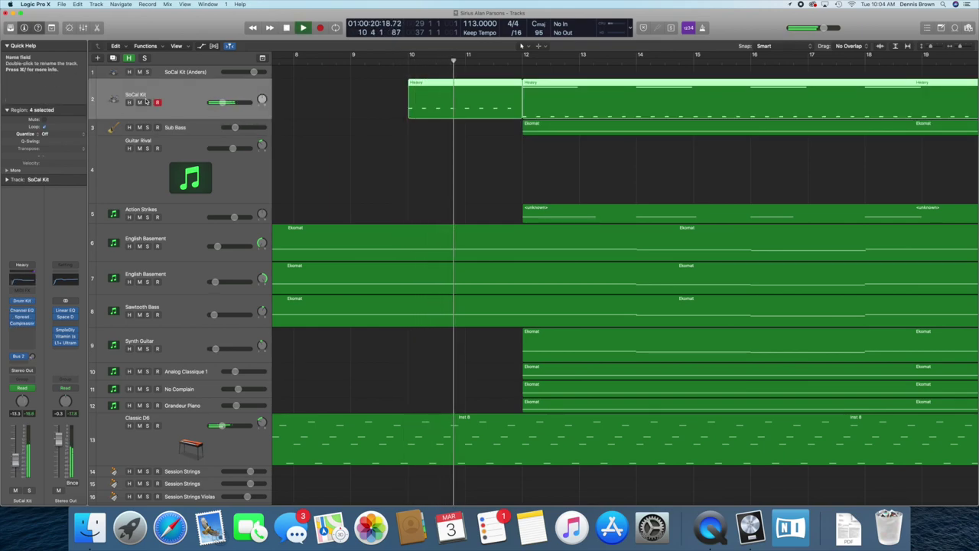
{"action": "left_click", "coordinate": [147, 101]}
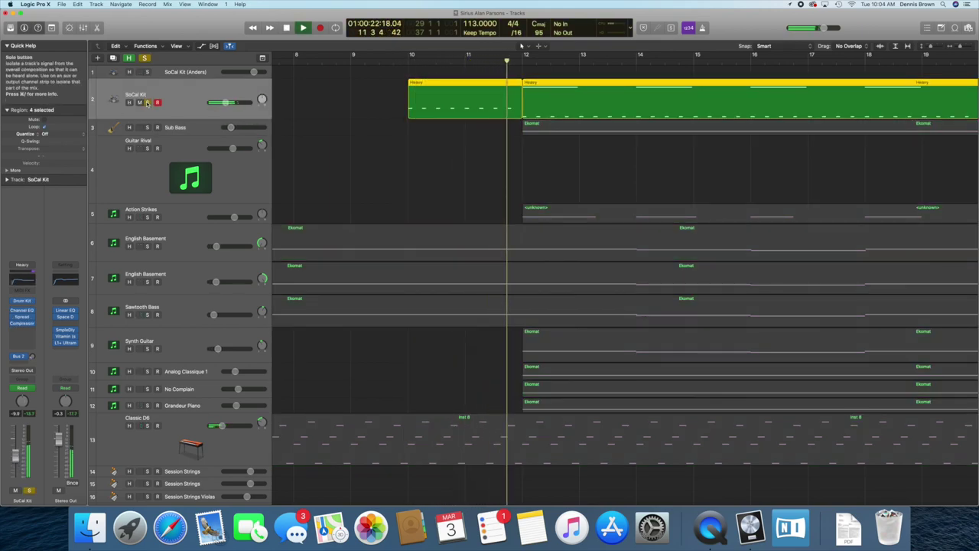
{"action": "left_click", "coordinate": [147, 102]}
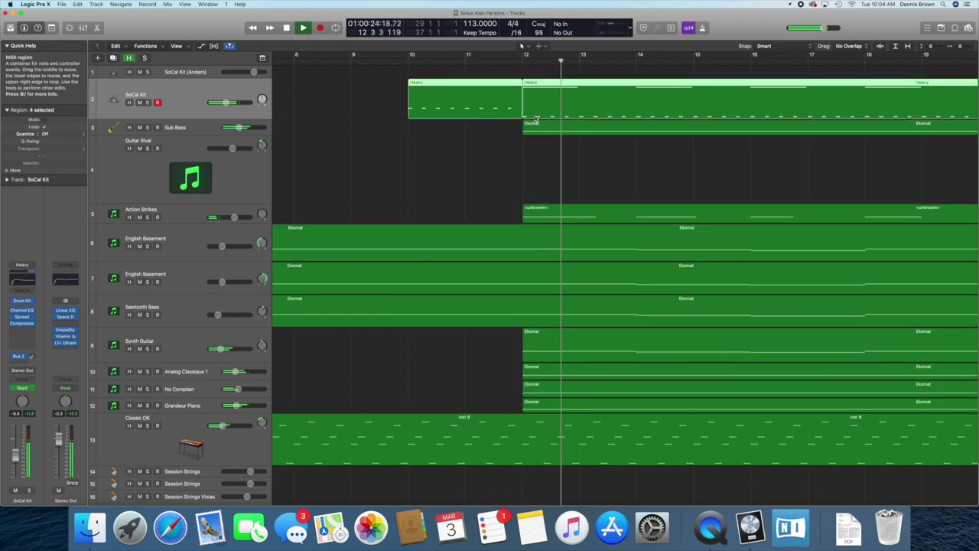
{"action": "key", "text": "space"}
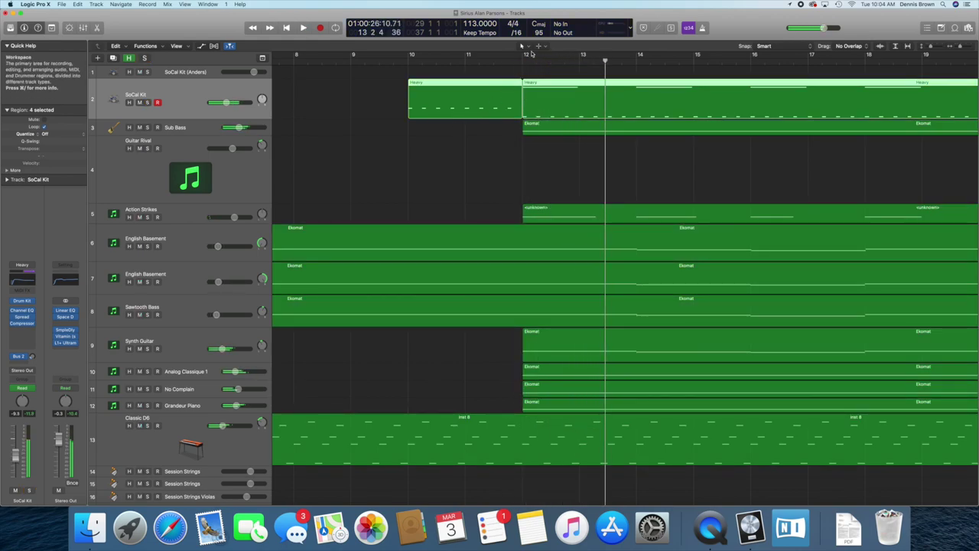
Move the playhead to bar 12, select the Action Strikes track and set a cycle range from bar 12 to bar 13.
{"action": "left_click", "coordinate": [522, 45]}
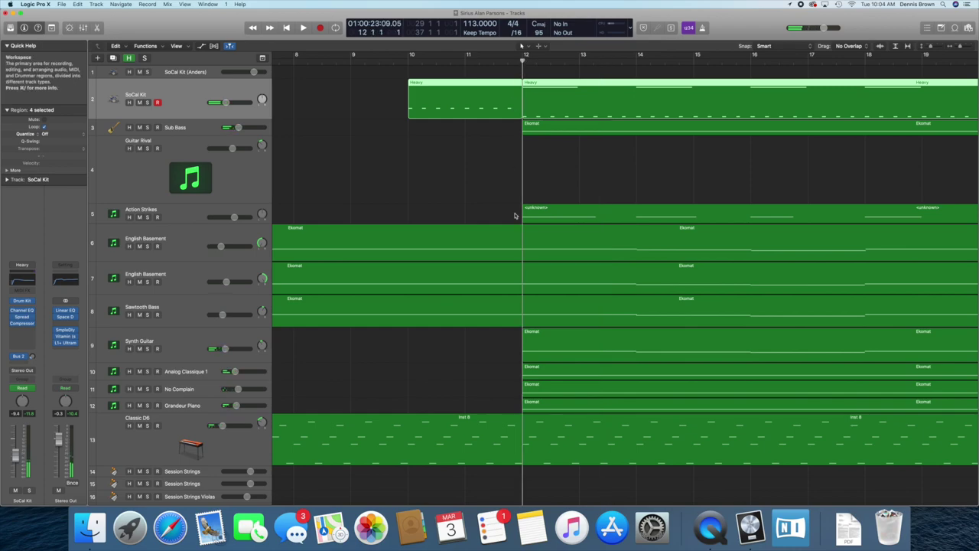
{"action": "left_click", "coordinate": [179, 215]}
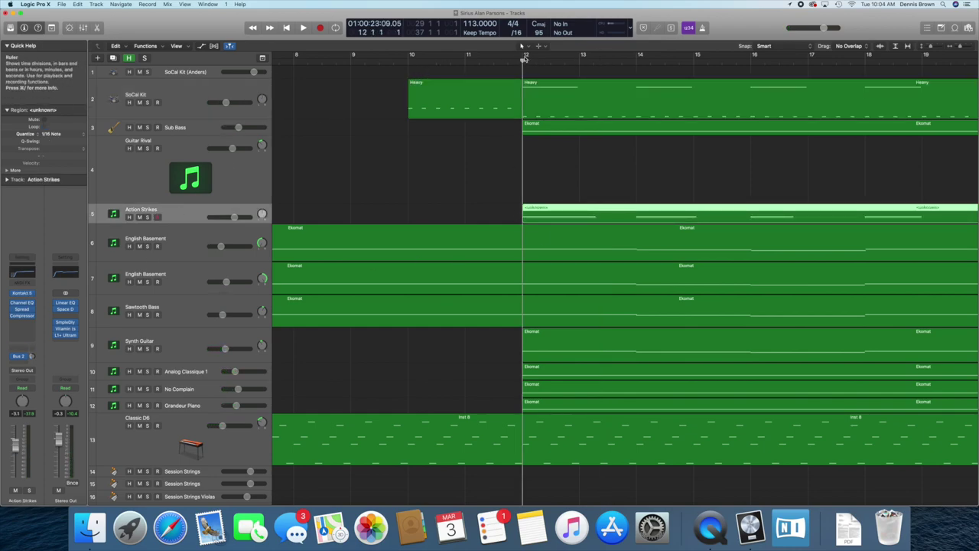
{"action": "left_click_drag", "start_coordinate": [523, 57], "coordinate": [579, 57]}
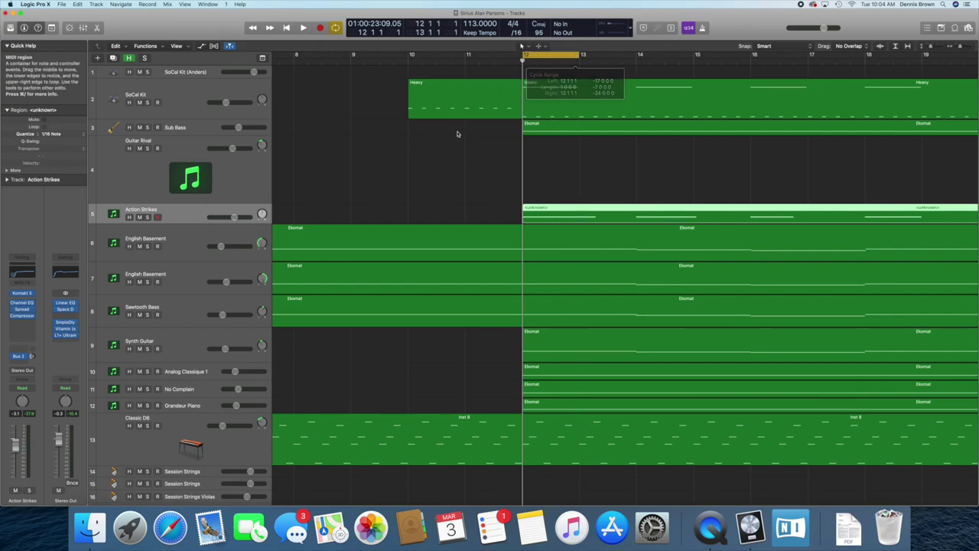
Solo the Action Strikes track and increase its track height.
{"action": "left_click", "coordinate": [148, 217]}
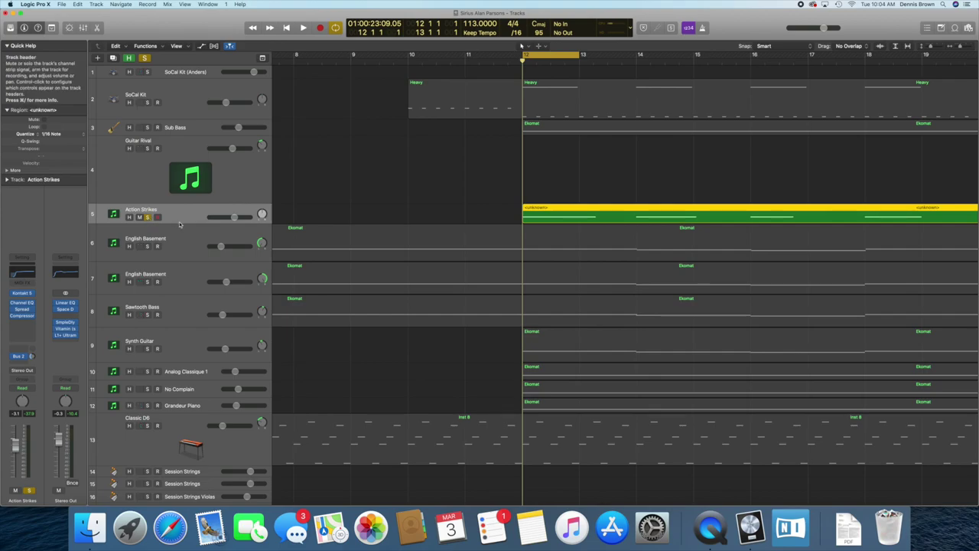
{"action": "left_click_drag", "start_coordinate": [176, 223], "coordinate": [175, 247]}
{"action": "scroll", "coordinate": [180, 230], "scroll_direction": "up", "scroll_amount": 1}
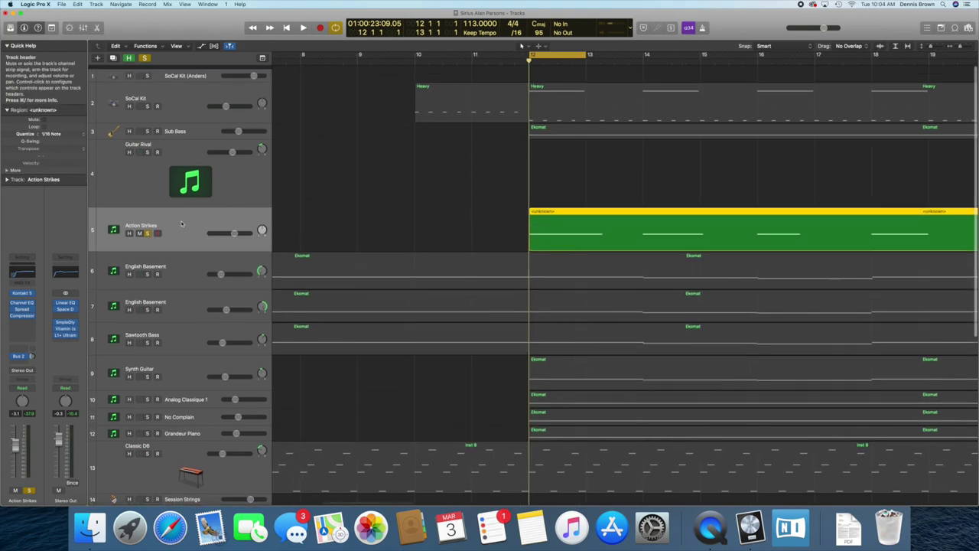
{"action": "scroll", "coordinate": [181, 224], "scroll_direction": "down", "scroll_amount": 1}
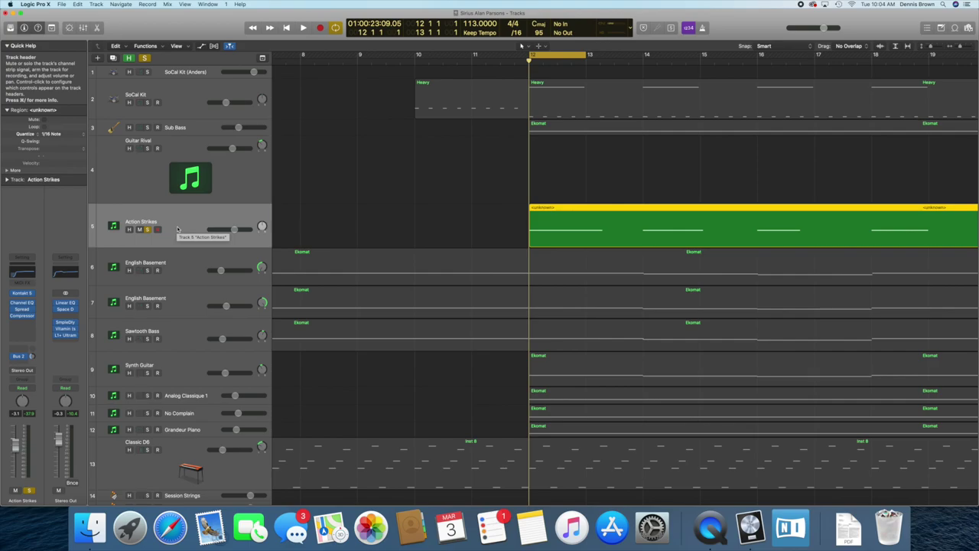
Play the soloed Action Strikes part within the cycle range, then stop and unsolo the track.
{"action": "key", "text": "space"}
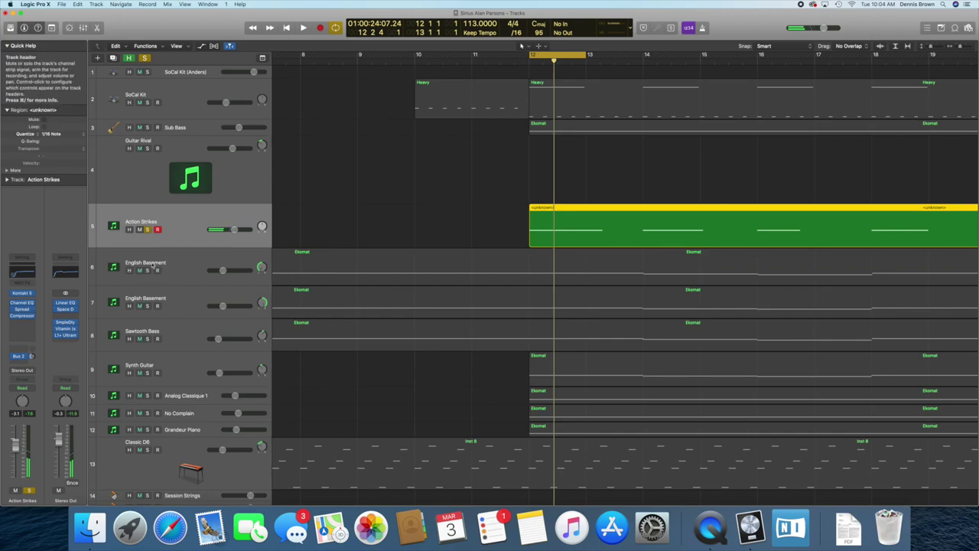
{"action": "left_click", "coordinate": [148, 230]}
{"action": "scroll", "coordinate": [147, 253], "scroll_direction": "down", "scroll_amount": 1}
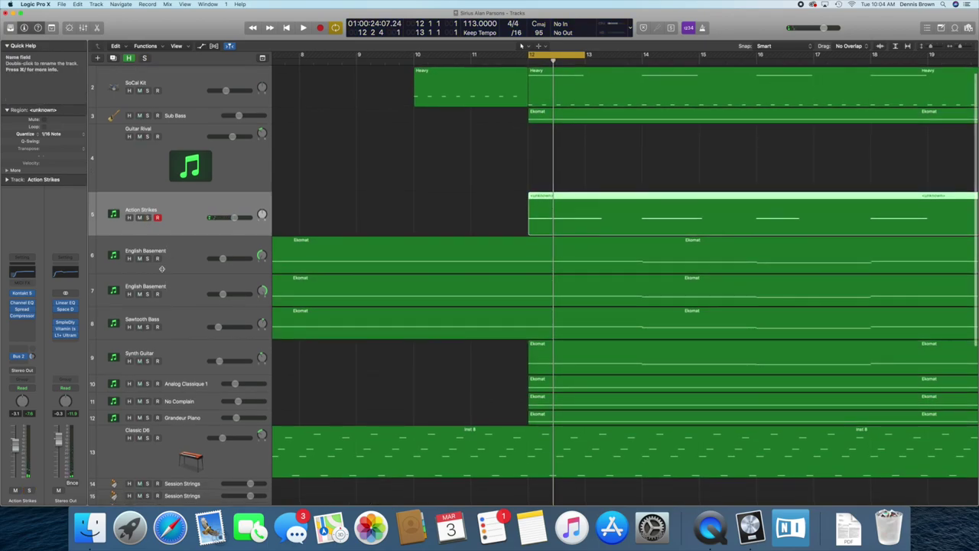
Solo the Synth Guitar track and increase its track height to an individual track zoom of 20.
{"action": "left_click", "coordinate": [148, 361]}
{"action": "scroll", "coordinate": [459, 345], "scroll_direction": "down", "scroll_amount": 3}
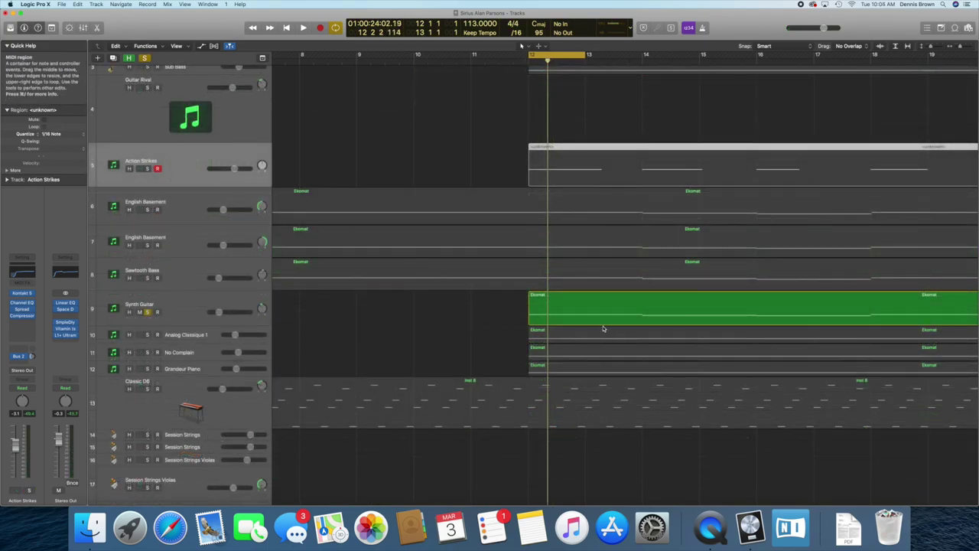
{"action": "left_click_drag", "start_coordinate": [185, 324], "coordinate": [184, 330]}
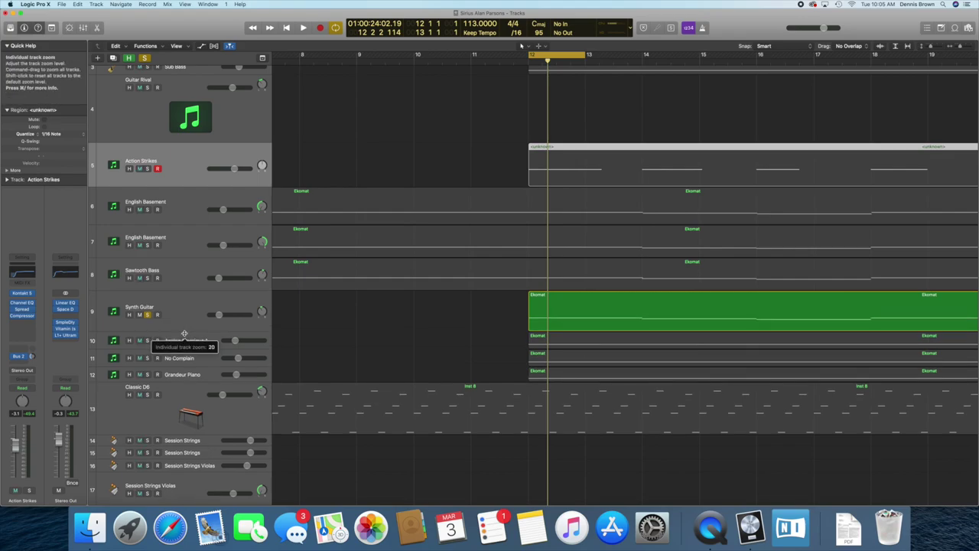
Check the Synth Guitar region's notes in the Piano Roll, close it, and play the soloed part before unsoloing the track.
{"action": "double_click", "coordinate": [569, 303]}
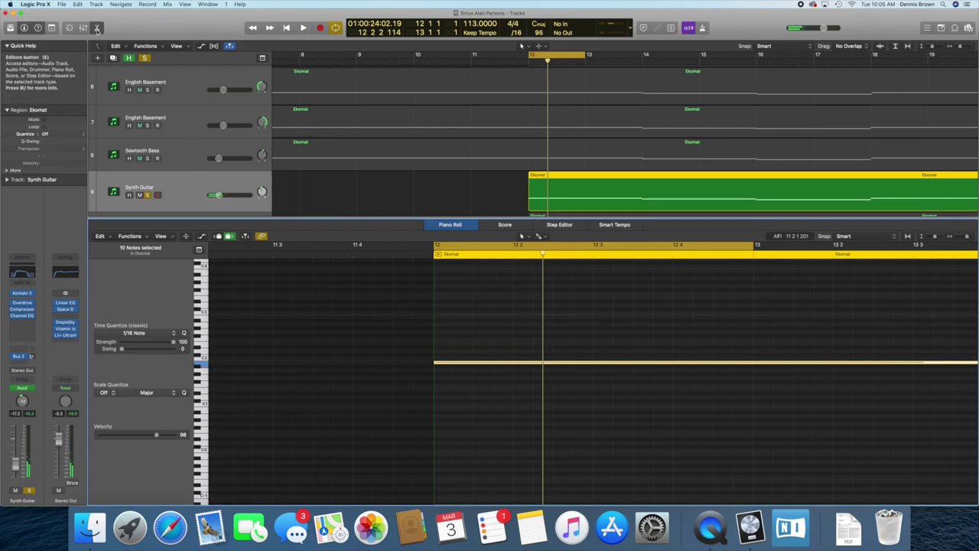
{"action": "left_click", "coordinate": [96, 28]}
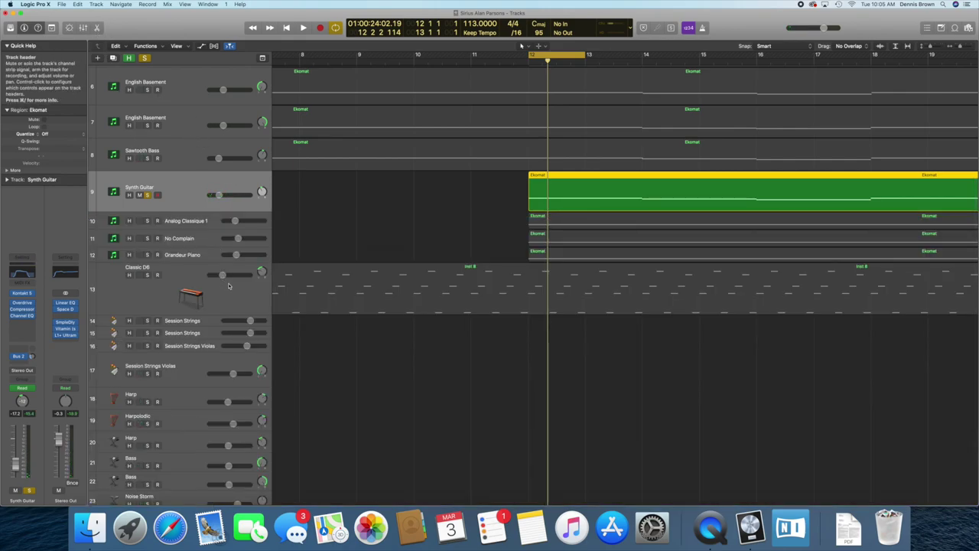
{"action": "key", "text": "space"}
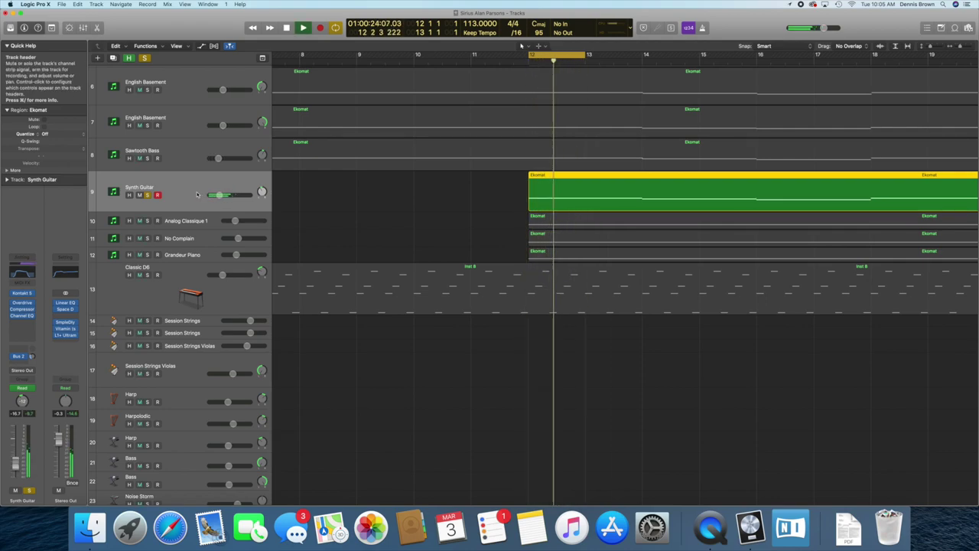
{"action": "key", "text": "space"}
{"action": "left_click", "coordinate": [147, 195]}
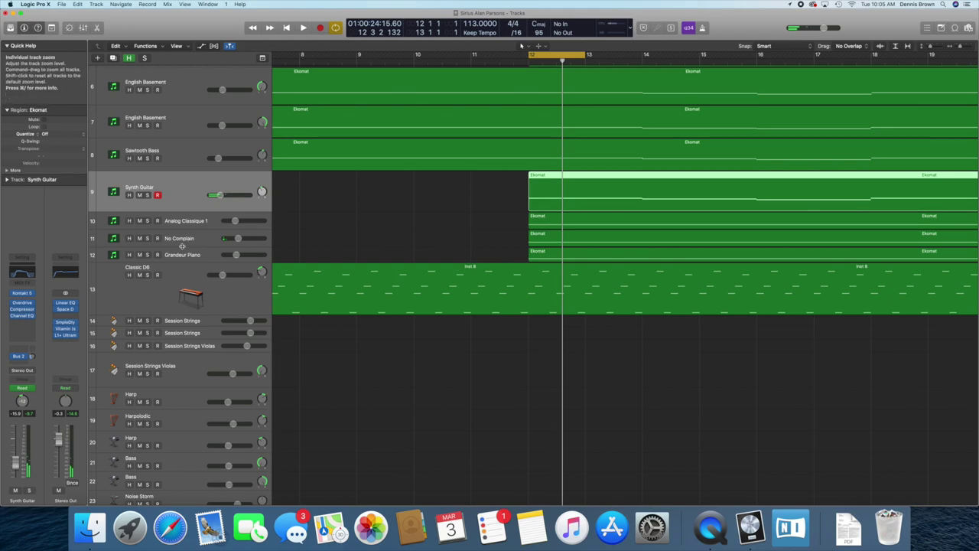
Solo the Analog Classique 1 track, play its part within the cycle range, stop, and increase the track's height.
{"action": "left_click", "coordinate": [145, 221]}
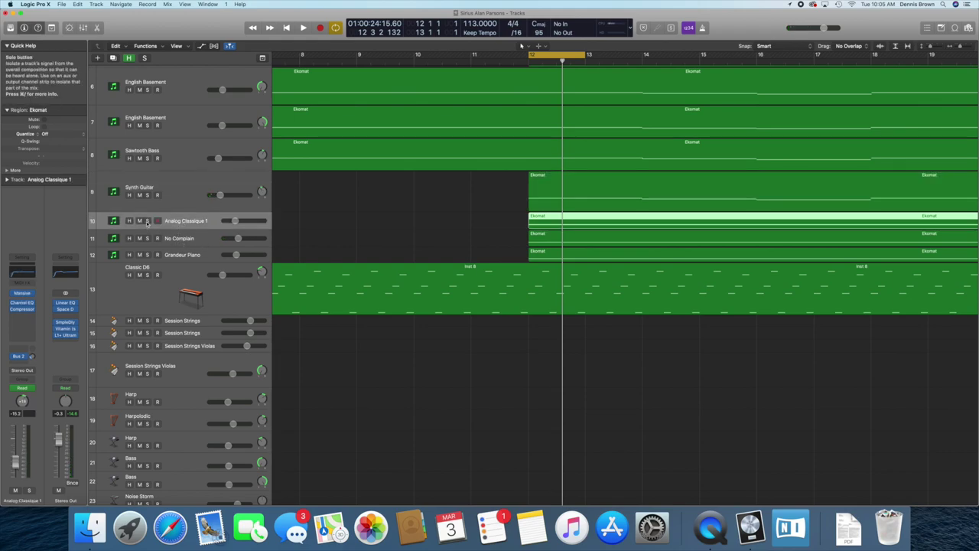
{"action": "left_click", "coordinate": [148, 221]}
{"action": "key", "text": "space"}
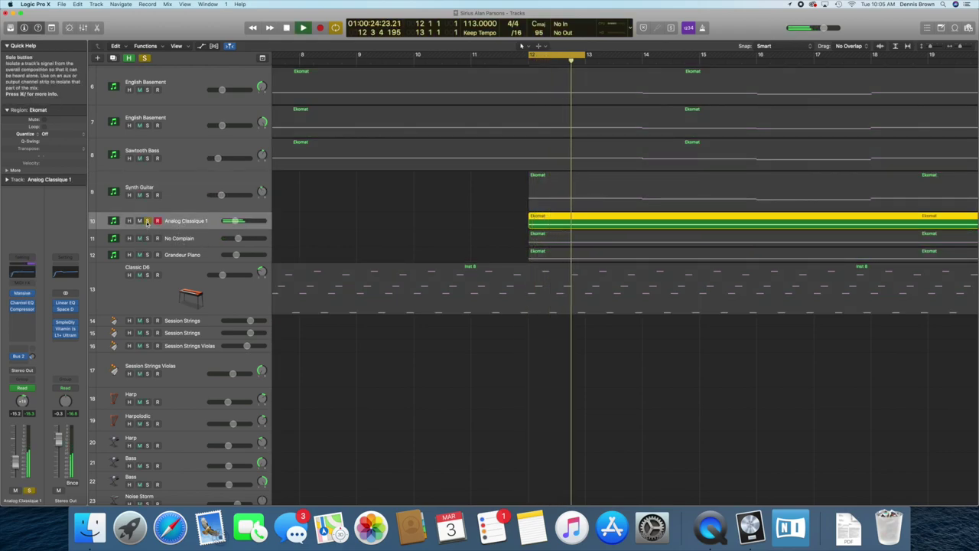
{"action": "key", "text": "space"}
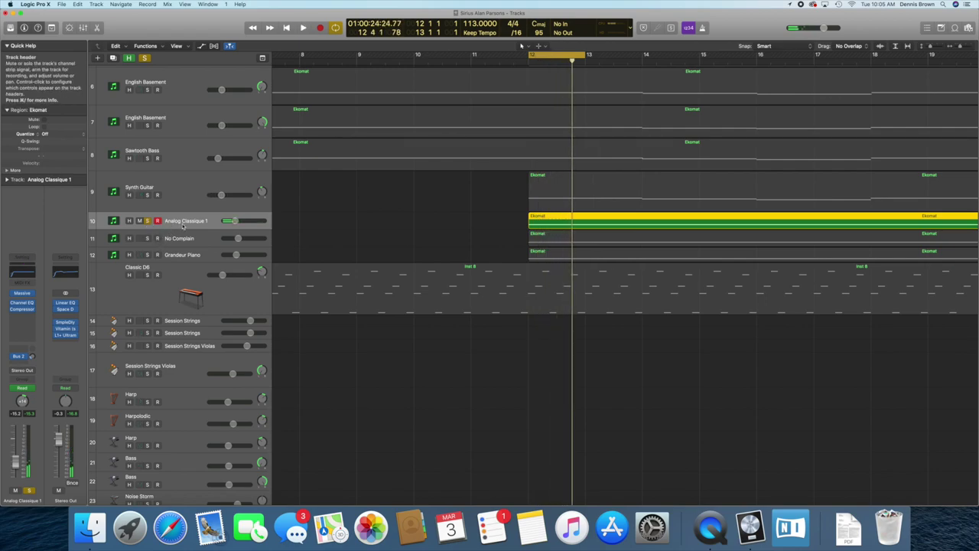
{"action": "left_click_drag", "start_coordinate": [176, 229], "coordinate": [177, 254]}
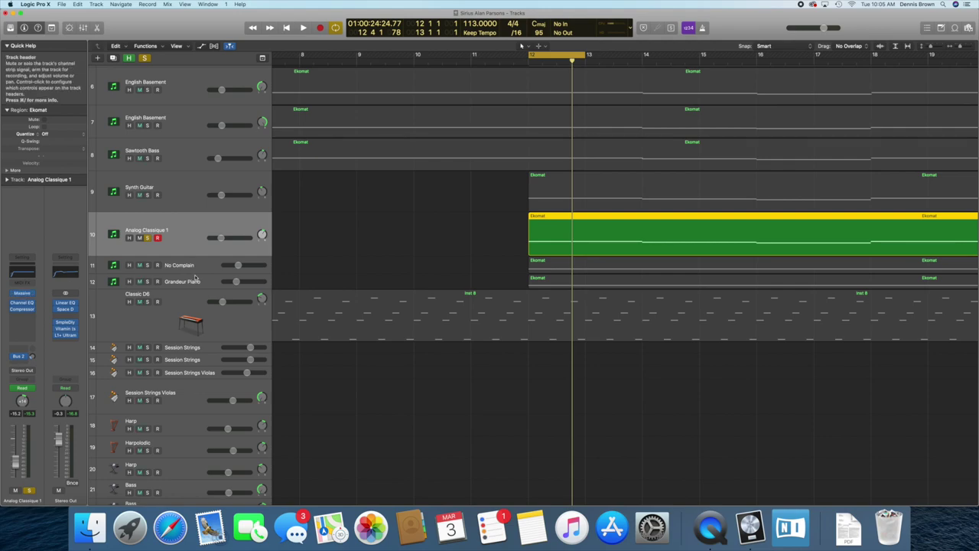
Switch the solo from Analog Classique 1 to No Complain, enlarge its track, play its part and unsolo it.
{"action": "left_click", "coordinate": [155, 267]}
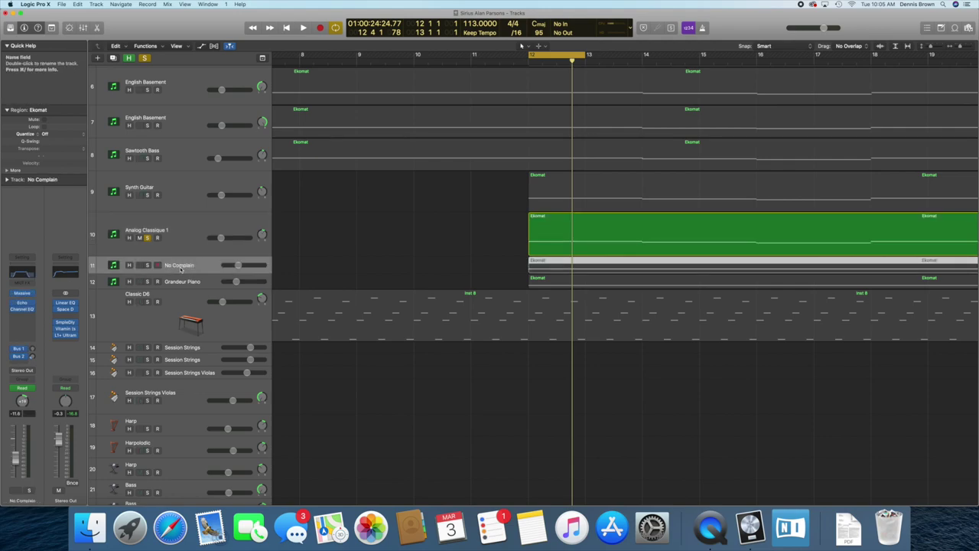
{"action": "left_click", "coordinate": [148, 238]}
{"action": "left_click", "coordinate": [148, 264]}
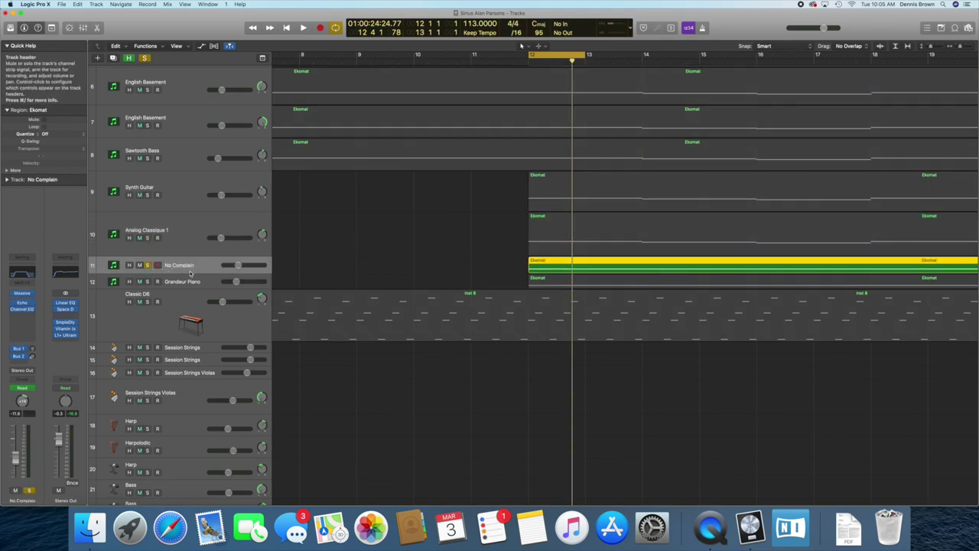
{"action": "left_click_drag", "start_coordinate": [188, 271], "coordinate": [187, 302]}
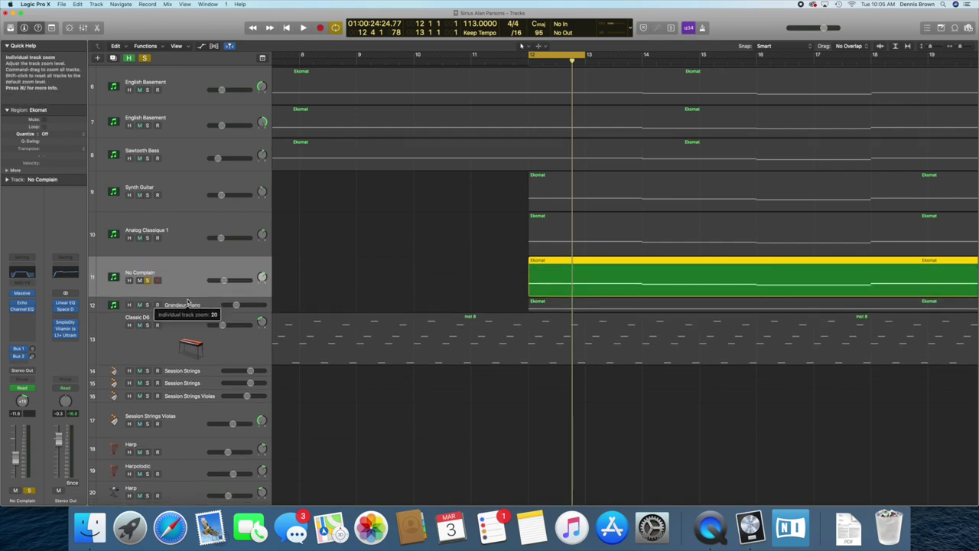
{"action": "key", "text": "space"}
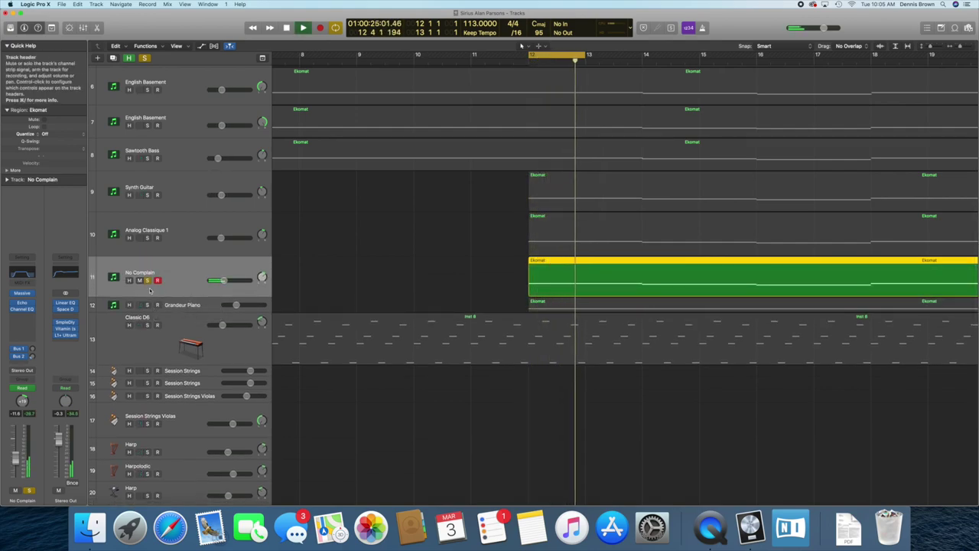
{"action": "left_click", "coordinate": [148, 280]}
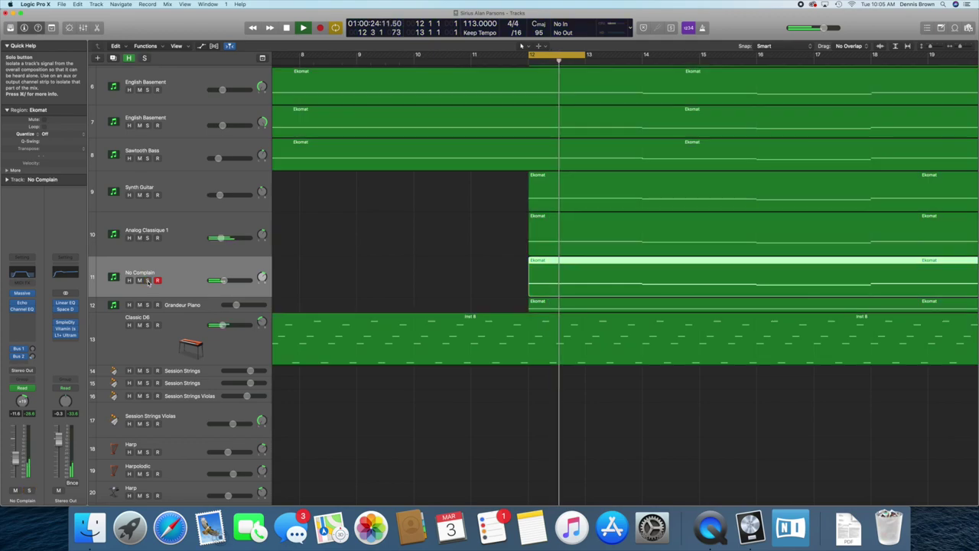
Increase the Grandeur Piano track's height, play its part soloed within the cycle range, then stop and unsolo it.
{"action": "left_click", "coordinate": [184, 306]}
{"action": "left_click_drag", "start_coordinate": [177, 312], "coordinate": [175, 339]}
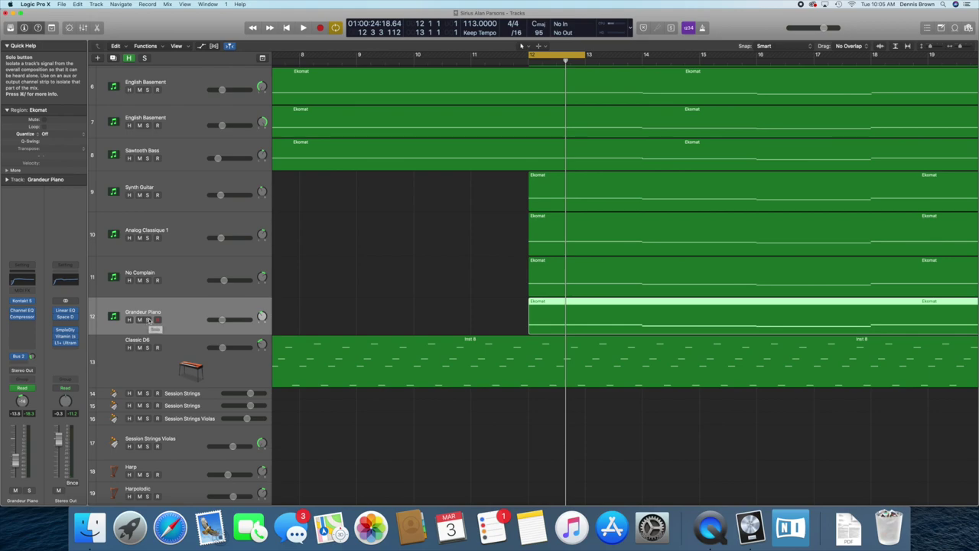
{"action": "left_click", "coordinate": [149, 320]}
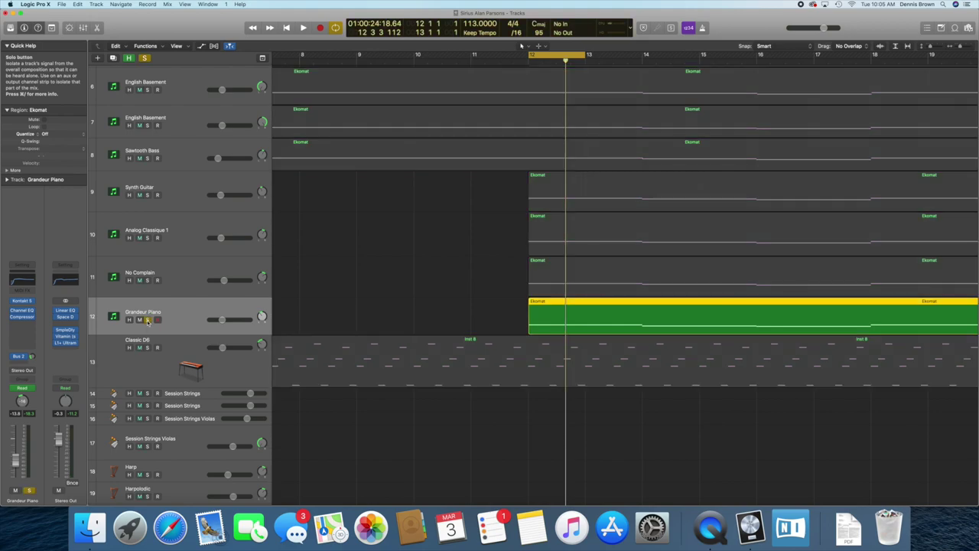
{"action": "key", "text": "space"}
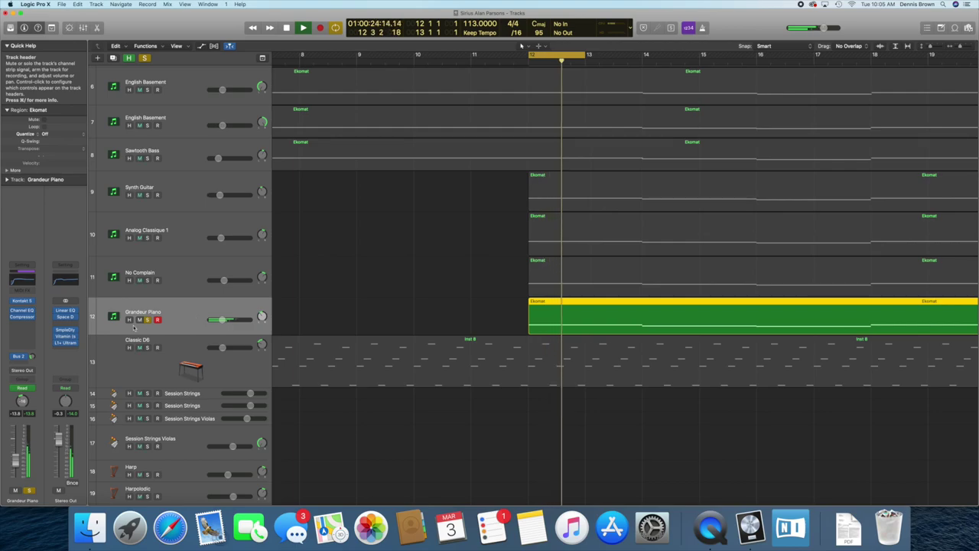
{"action": "key", "text": "space"}
{"action": "left_click", "coordinate": [149, 320]}
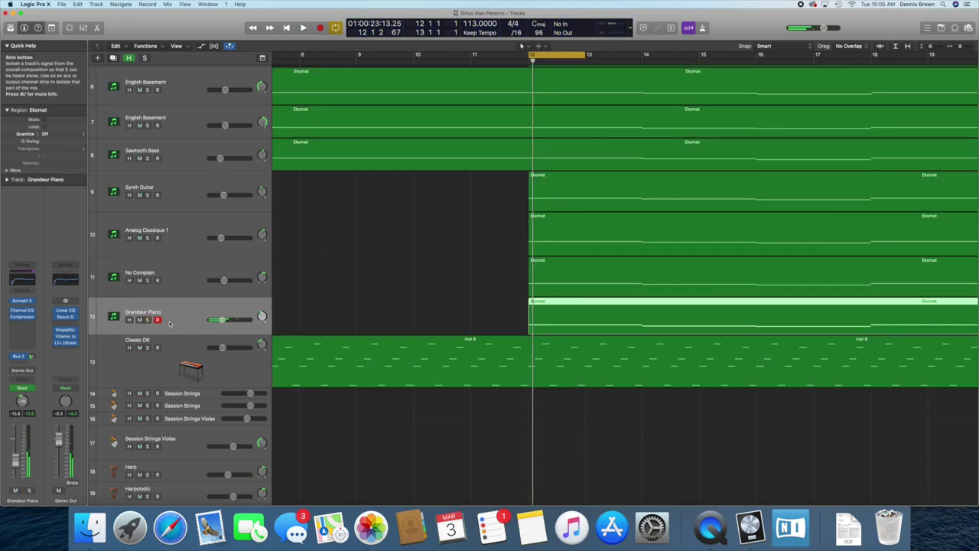
Turn off the cycle range and play the full arrangement from bar 10, stopping in bar 14.
{"action": "scroll", "coordinate": [175, 323], "scroll_direction": "down", "scroll_amount": 4}
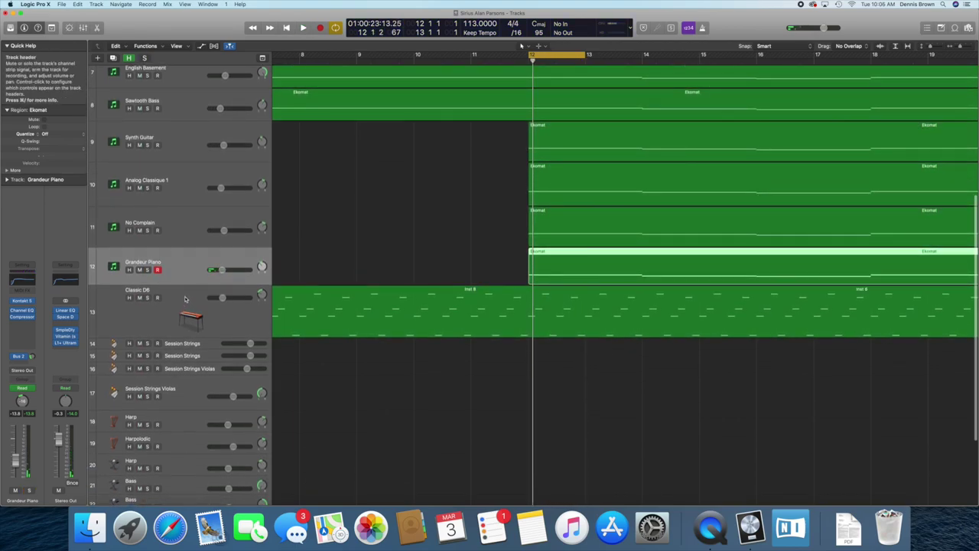
{"action": "scroll", "coordinate": [183, 296], "scroll_direction": "down", "scroll_amount": 2}
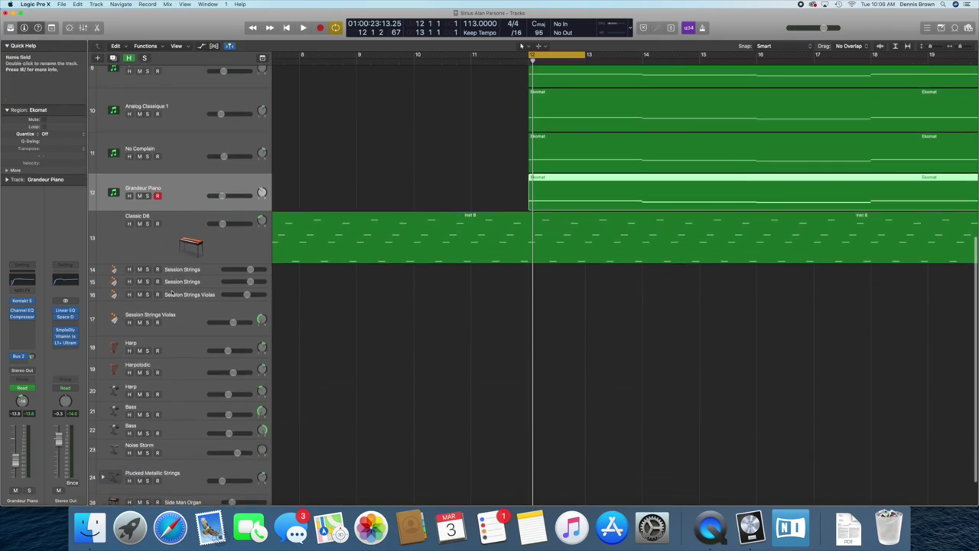
{"action": "scroll", "coordinate": [320, 293], "scroll_direction": "up", "scroll_amount": 8}
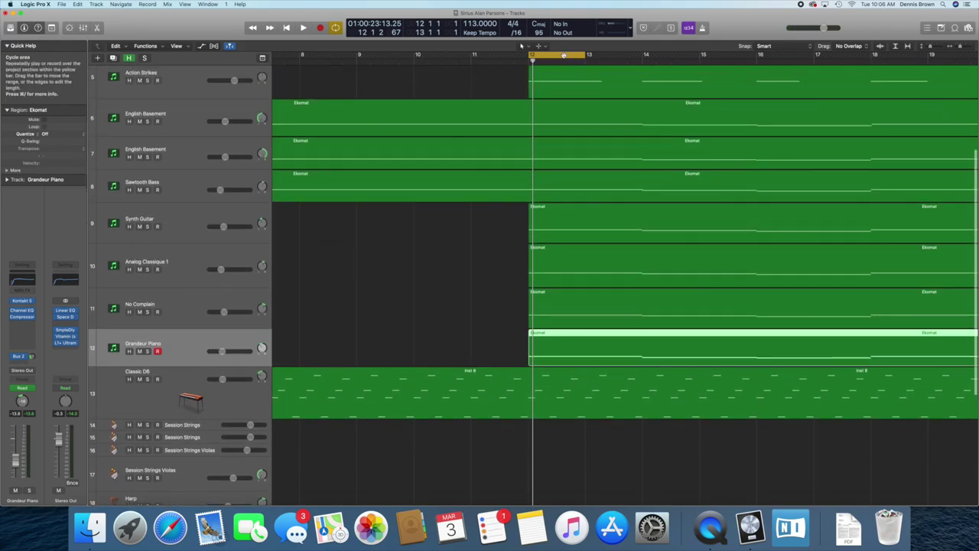
{"action": "scroll", "coordinate": [474, 104], "scroll_direction": "up", "scroll_amount": 9}
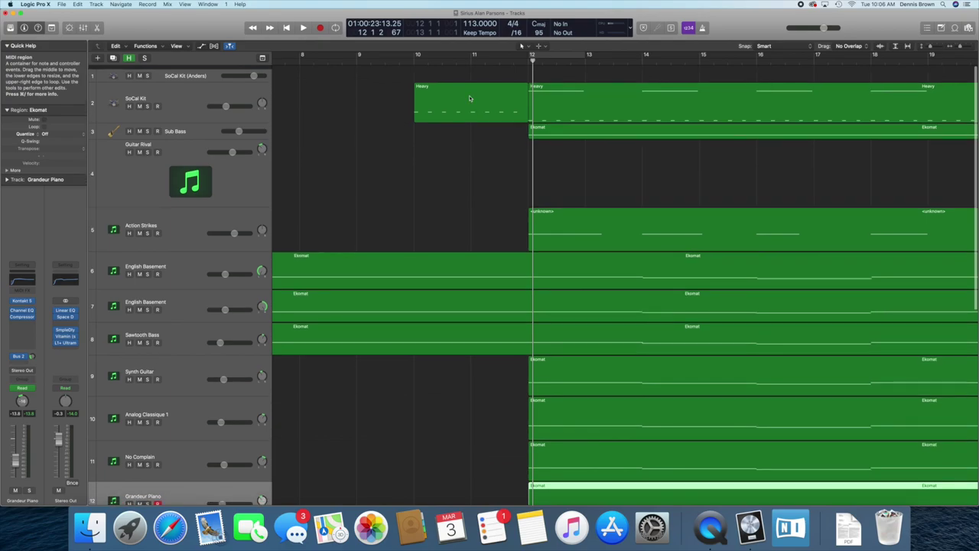
{"action": "left_click", "coordinate": [415, 61]}
{"action": "key", "text": "space"}
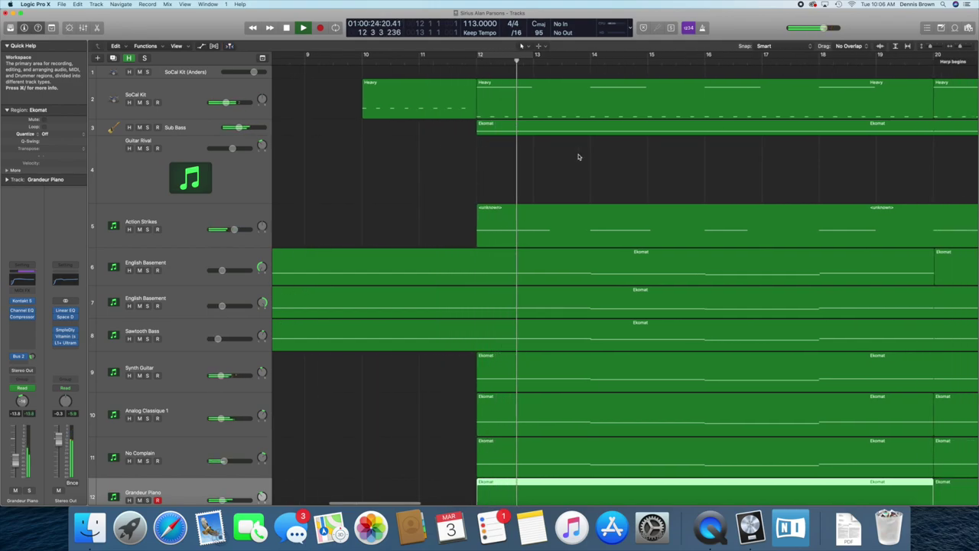
{"action": "scroll", "coordinate": [580, 161], "scroll_direction": "down", "scroll_amount": 5}
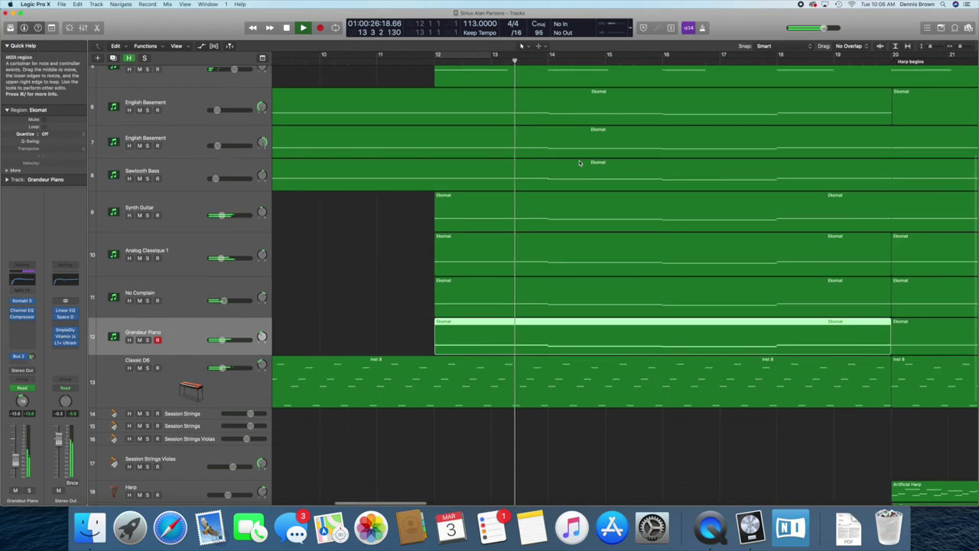
{"action": "scroll", "coordinate": [579, 163], "scroll_direction": "up", "scroll_amount": 3}
{"action": "scroll", "coordinate": [579, 163], "scroll_direction": "up", "scroll_amount": 3}
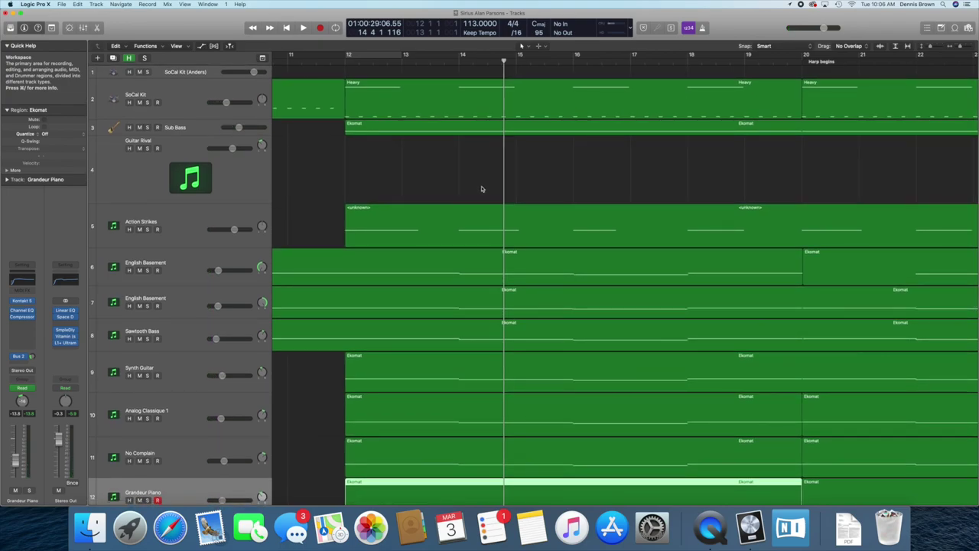
Compare the Classic D6 region with the Harp track's Artificial Harp region at bar 20, leaving the Classic D6 region selected.
{"action": "scroll", "coordinate": [479, 185], "scroll_direction": "down", "scroll_amount": 1}
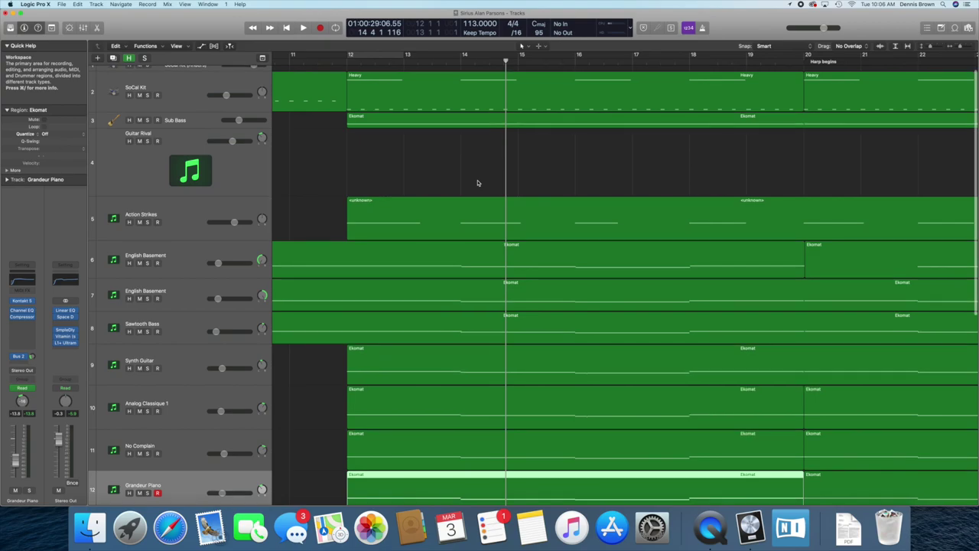
{"action": "scroll", "coordinate": [477, 183], "scroll_direction": "down", "scroll_amount": 9}
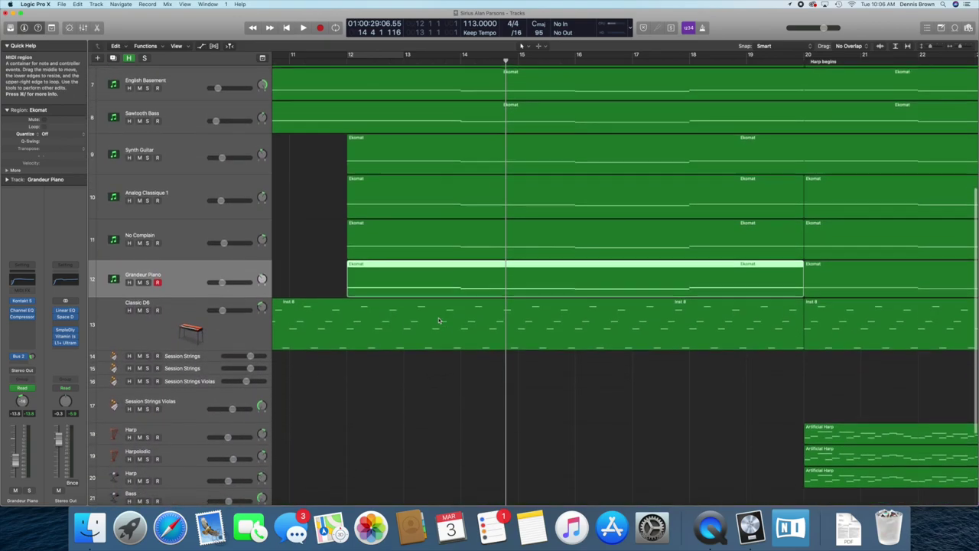
{"action": "left_click", "coordinate": [440, 317]}
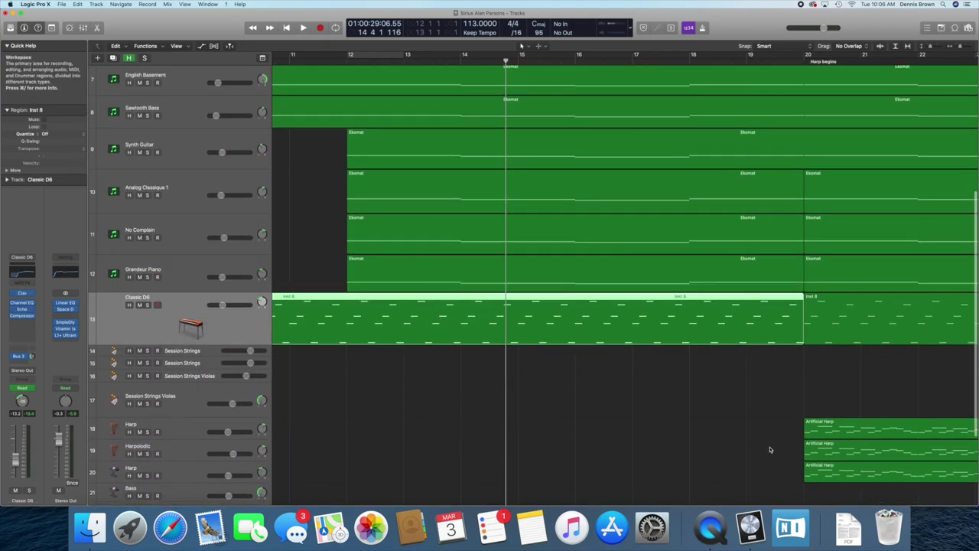
{"action": "left_click", "coordinate": [843, 429]}
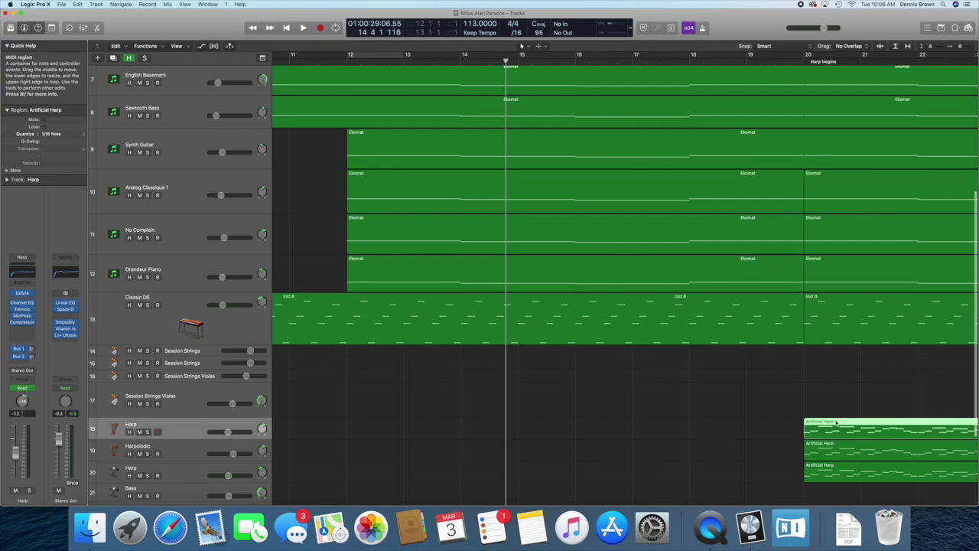
{"action": "left_click", "coordinate": [408, 311]}
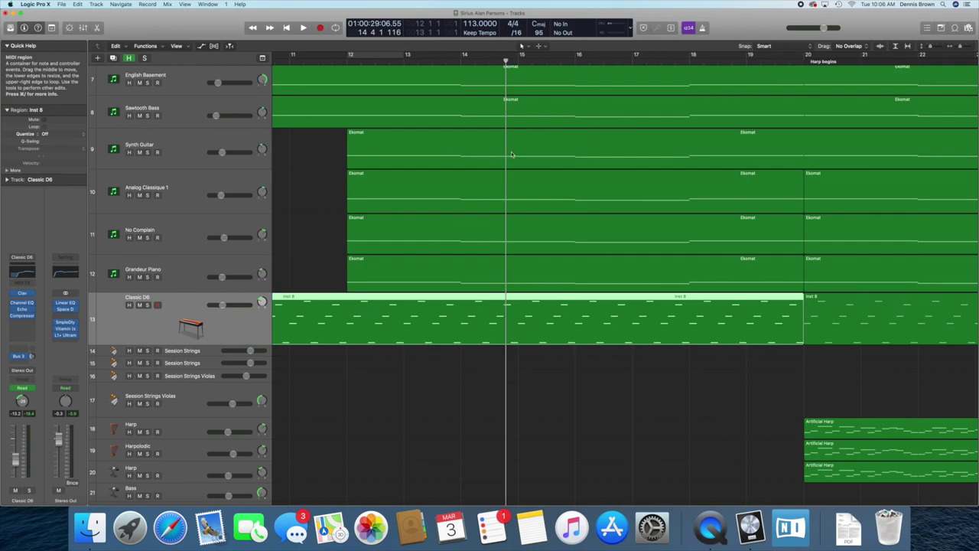
Review the layered tracks around bars 12 to 20 and play the arrangement from bar 14 towards the harp entry.
{"action": "scroll", "coordinate": [512, 154], "scroll_direction": "left", "scroll_amount": 5}
{"action": "scroll", "coordinate": [532, 126], "scroll_direction": "up", "scroll_amount": 2}
{"action": "scroll", "coordinate": [575, 110], "scroll_direction": "up", "scroll_amount": 1}
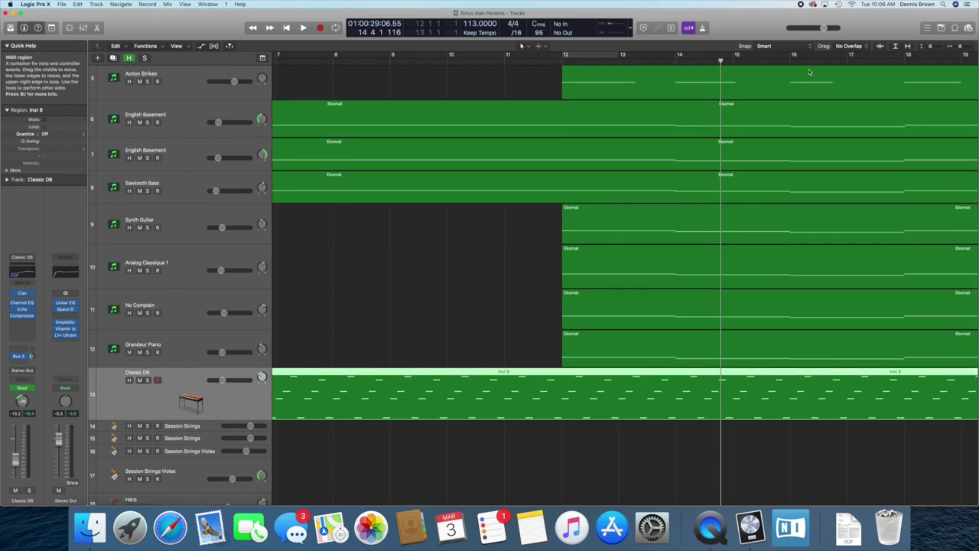
{"action": "scroll", "coordinate": [809, 71], "scroll_direction": "right", "scroll_amount": 5}
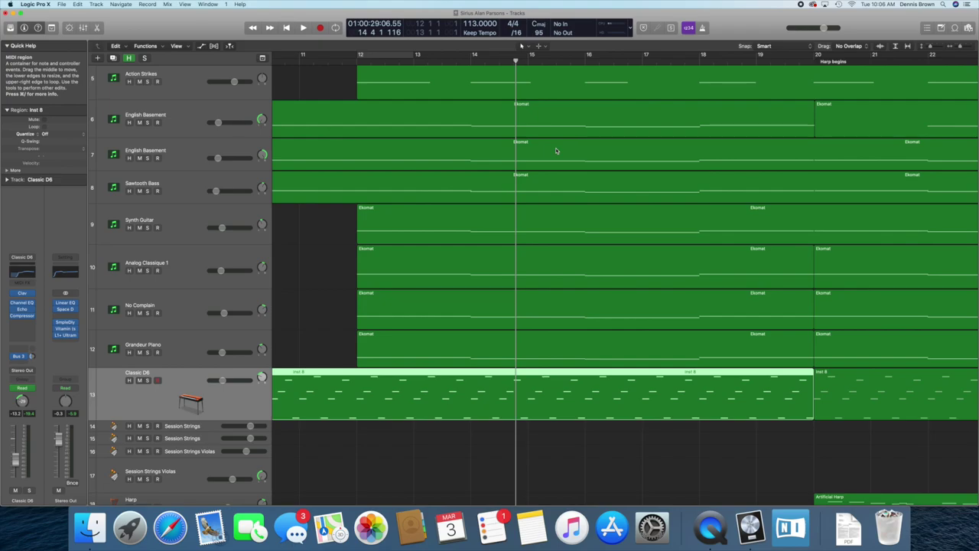
{"action": "scroll", "coordinate": [556, 151], "scroll_direction": "right", "scroll_amount": 2}
{"action": "scroll", "coordinate": [556, 150], "scroll_direction": "up", "scroll_amount": 3}
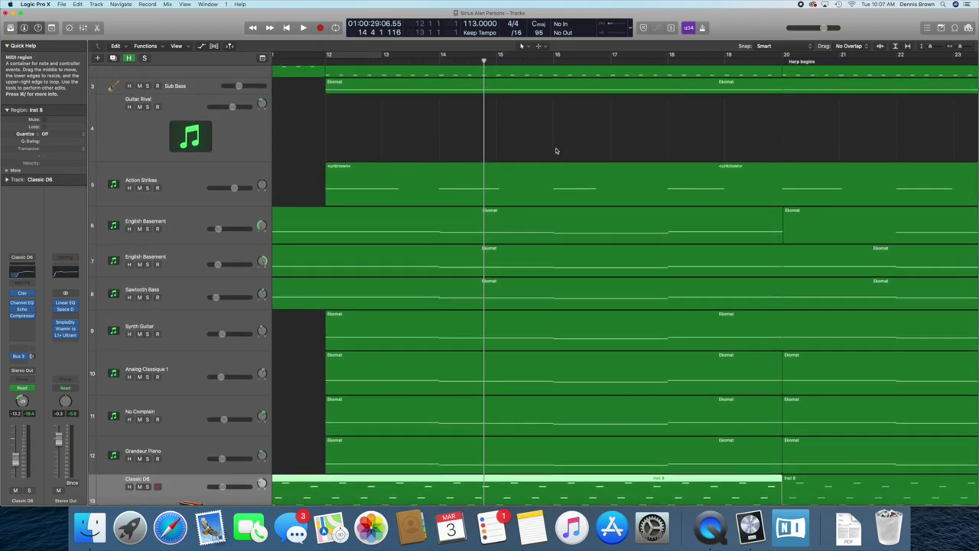
{"action": "left_click", "coordinate": [440, 60]}
{"action": "key", "text": "space"}
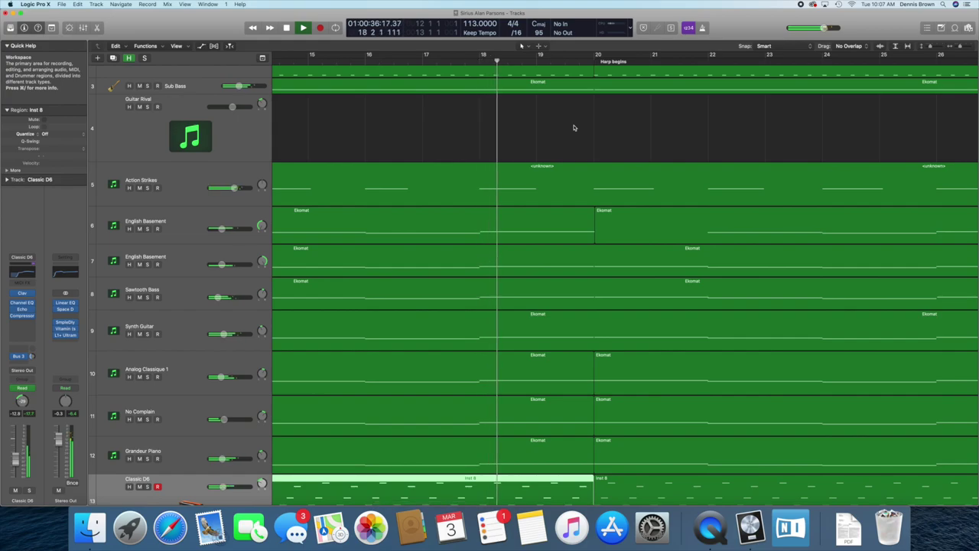
Follow the playback across the layered tracks and through the harp entry at bar 20, stopping in bar 21.
{"action": "scroll", "coordinate": [574, 128], "scroll_direction": "right", "scroll_amount": 3}
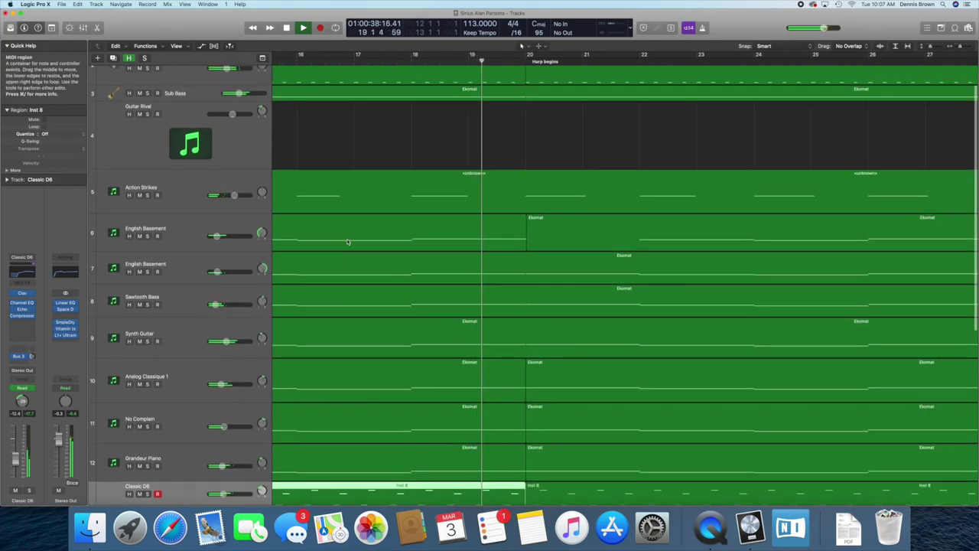
{"action": "scroll", "coordinate": [348, 241], "scroll_direction": "left", "scroll_amount": 3}
{"action": "scroll", "coordinate": [347, 242], "scroll_direction": "right", "scroll_amount": 1}
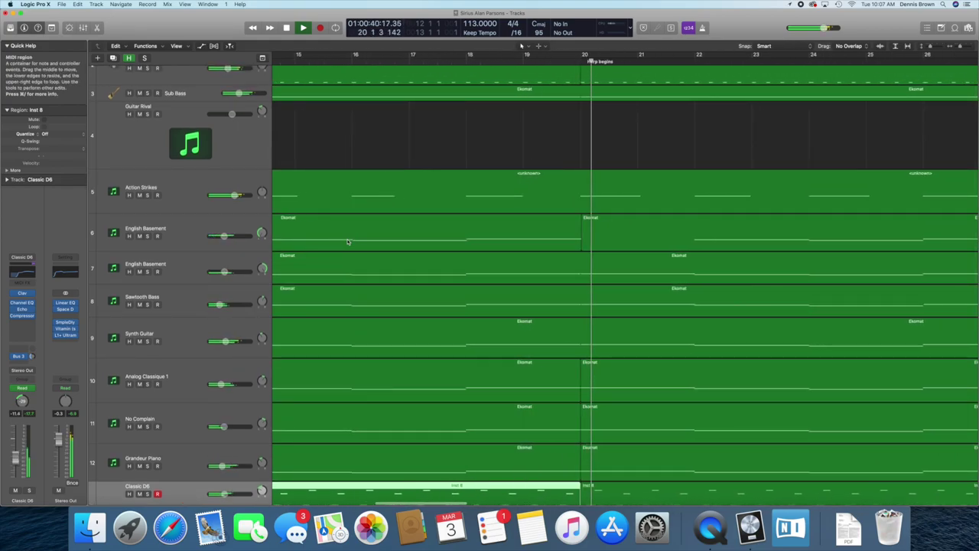
{"action": "scroll", "coordinate": [516, 272], "scroll_direction": "down", "scroll_amount": 8}
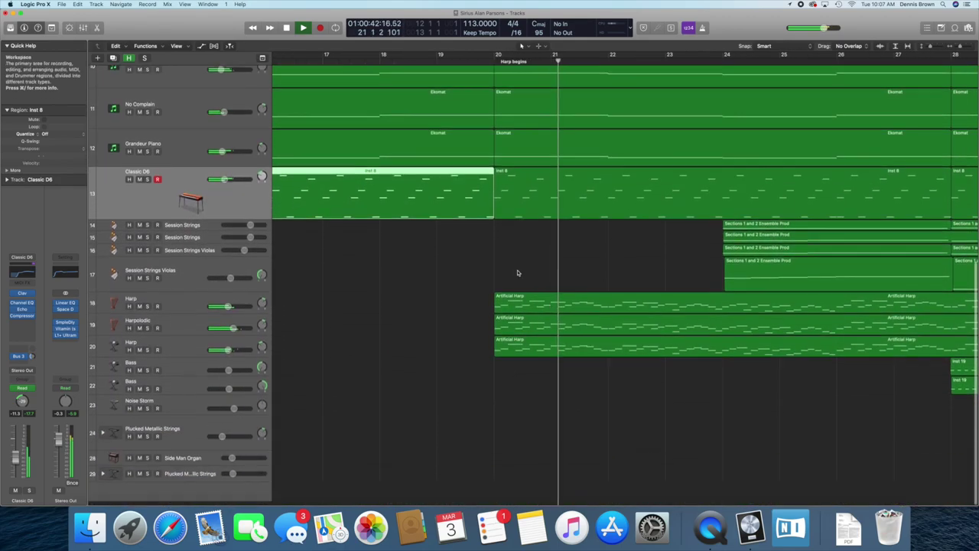
{"action": "key", "text": "space"}
Go from the first Harp track to the Harpolodic track and increase the Harpolodic track's height.
{"action": "left_click", "coordinate": [192, 308]}
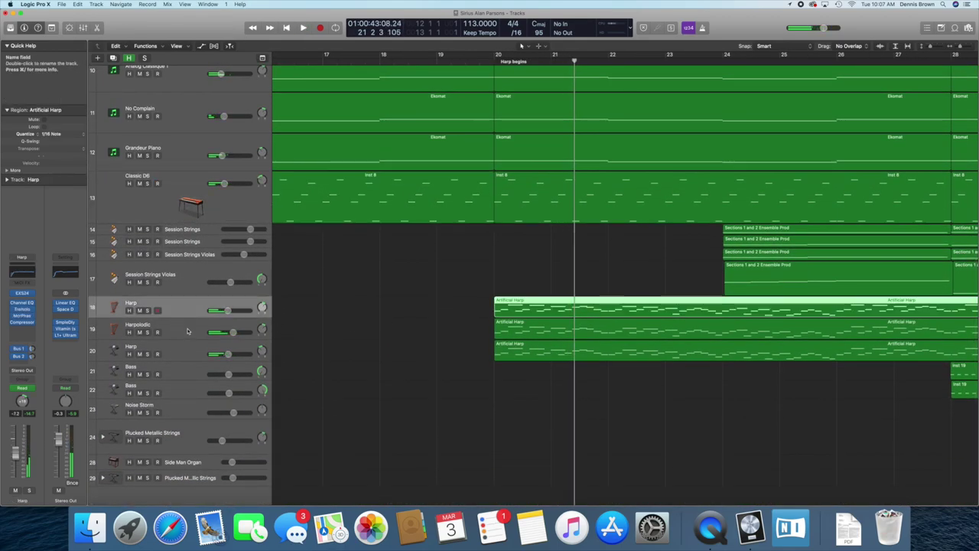
{"action": "left_click", "coordinate": [188, 330]}
{"action": "left_click_drag", "start_coordinate": [182, 339], "coordinate": [182, 360]}
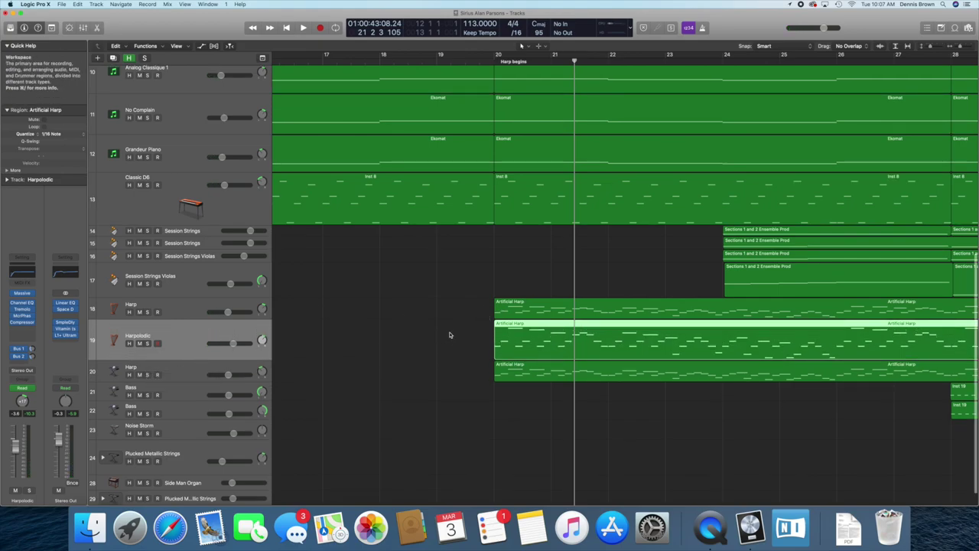
Open the Harpolodic track's Artificial Harp region in the Piano Roll, audition its lower pitches on the keyboard, and close the editor.
{"action": "double_click", "coordinate": [516, 342]}
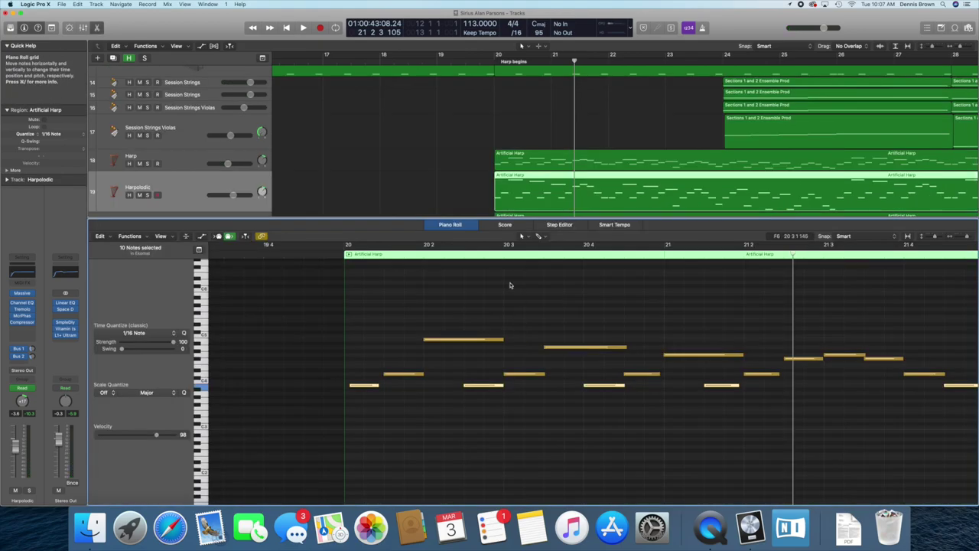
{"action": "left_click", "coordinate": [205, 371]}
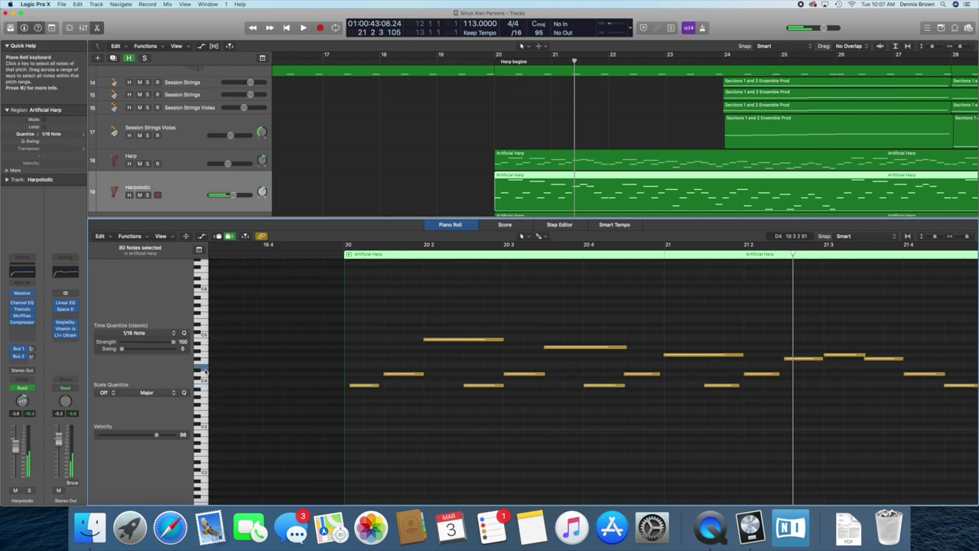
{"action": "left_click", "coordinate": [204, 376]}
{"action": "left_click", "coordinate": [205, 386]}
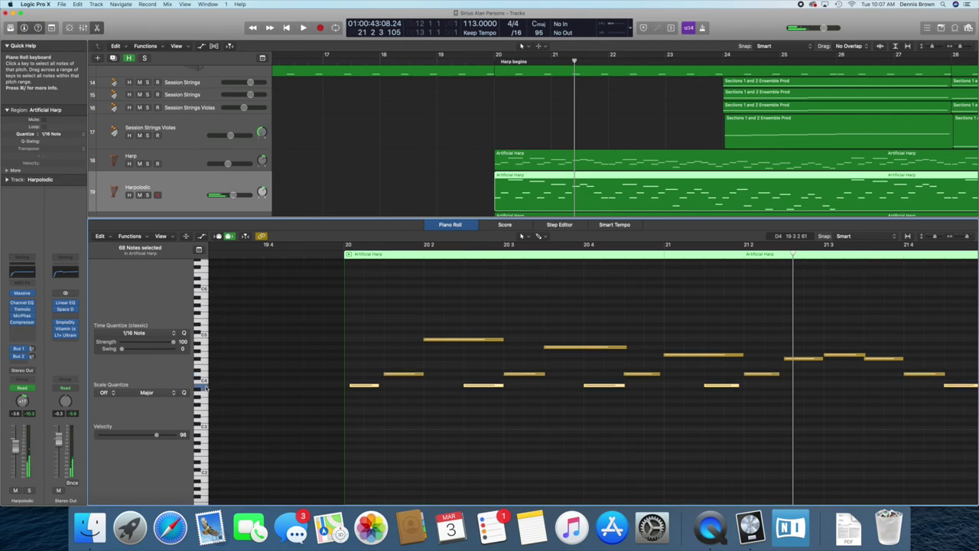
{"action": "left_click", "coordinate": [205, 374]}
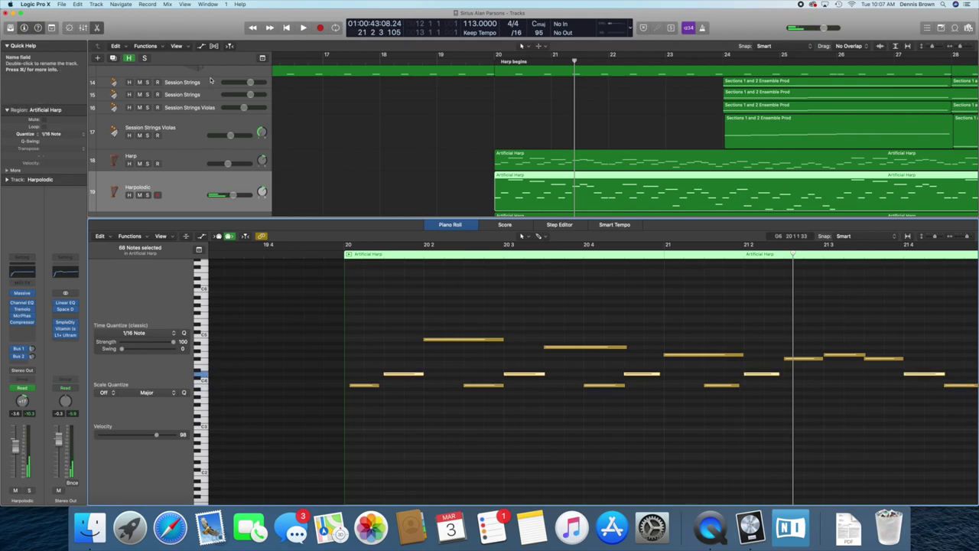
{"action": "left_click", "coordinate": [98, 28]}
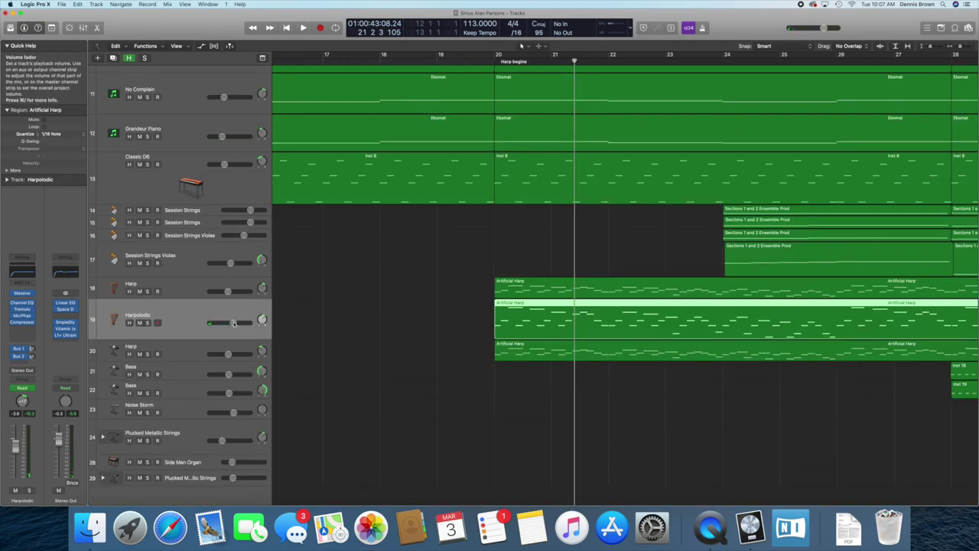
Compare the instruments and channel strips of the Harpolodic track and both Harp tracks, leaving Harp track 18 selected.
{"action": "left_click", "coordinate": [178, 290]}
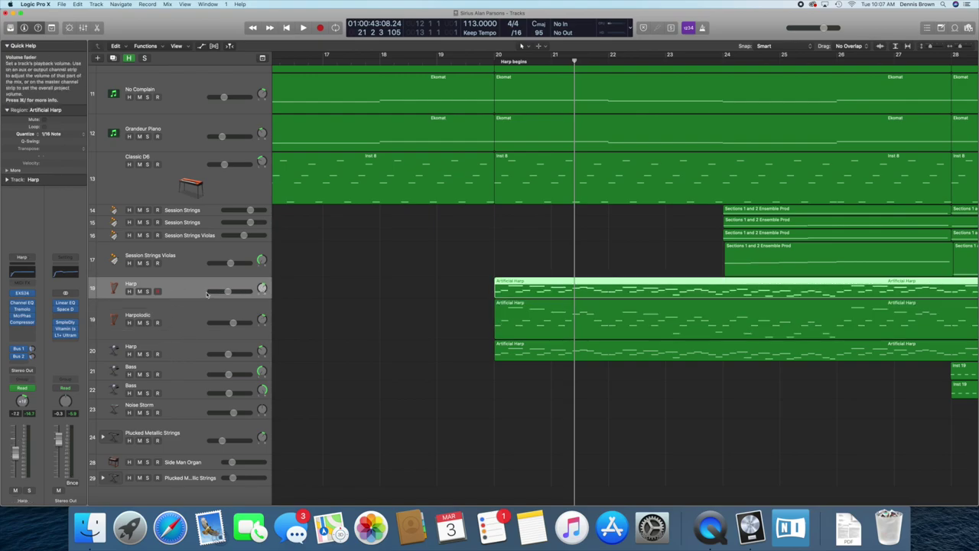
{"action": "left_click", "coordinate": [186, 326]}
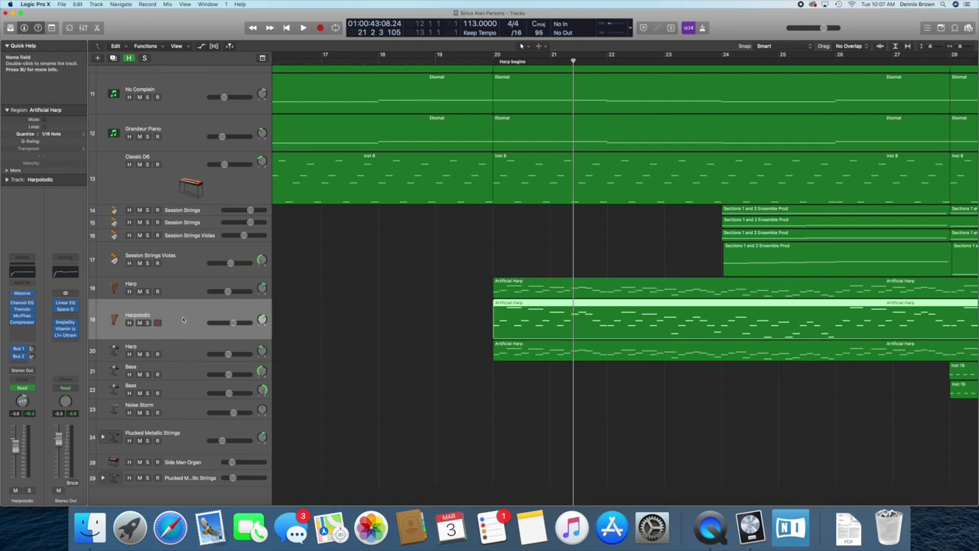
{"action": "left_click", "coordinate": [186, 292]}
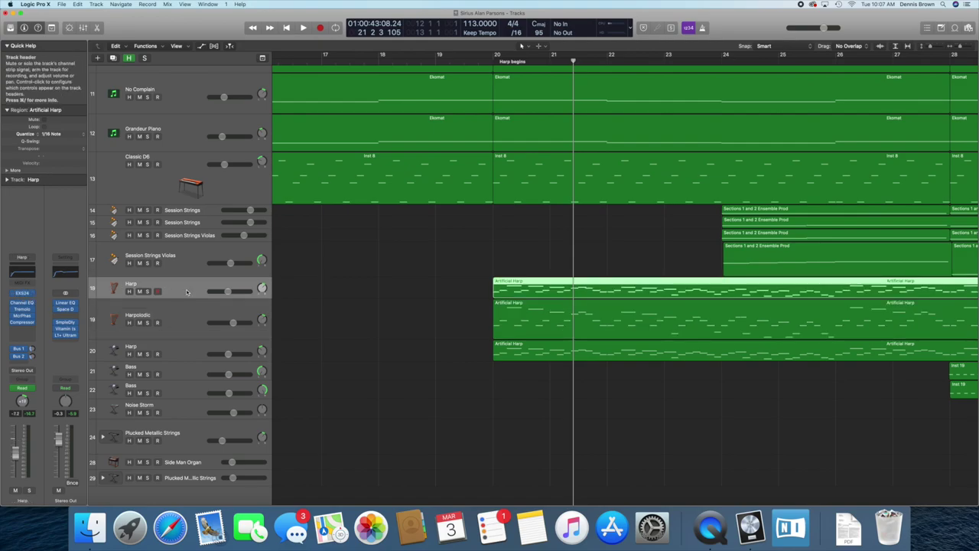
{"action": "left_click", "coordinate": [183, 349]}
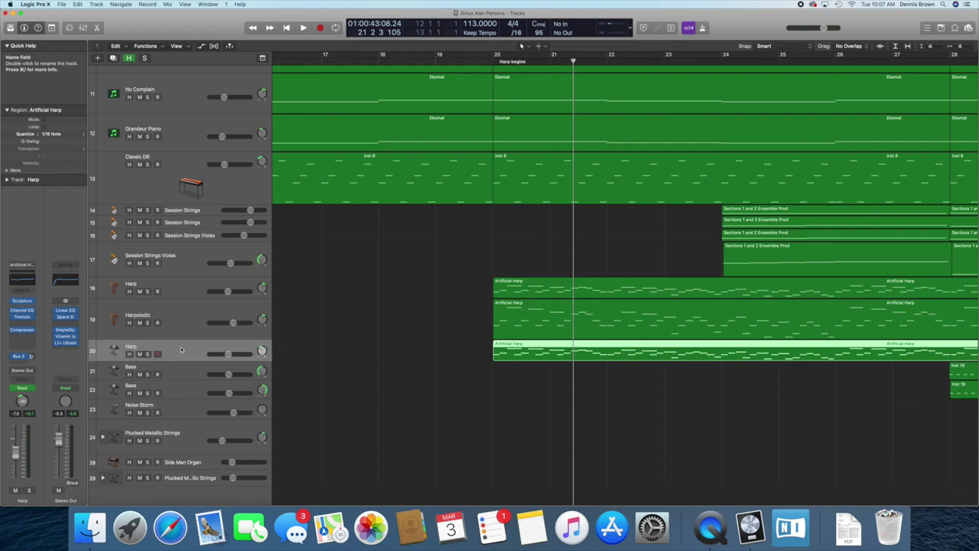
{"action": "left_click", "coordinate": [181, 293]}
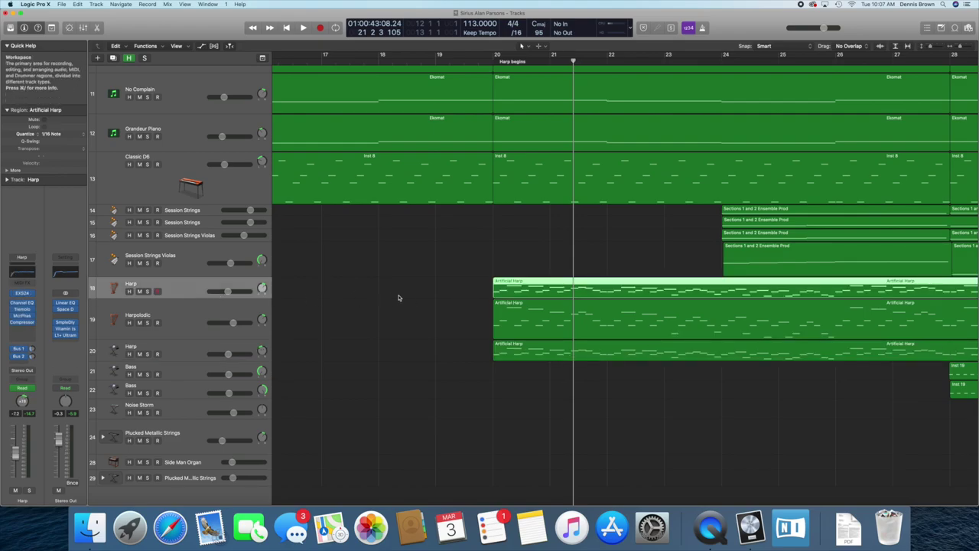
Open Harp track 18's Artificial Harp region in the Piano Roll, sound its pitches on the keyboard, and close the editor.
{"action": "double_click", "coordinate": [510, 282]}
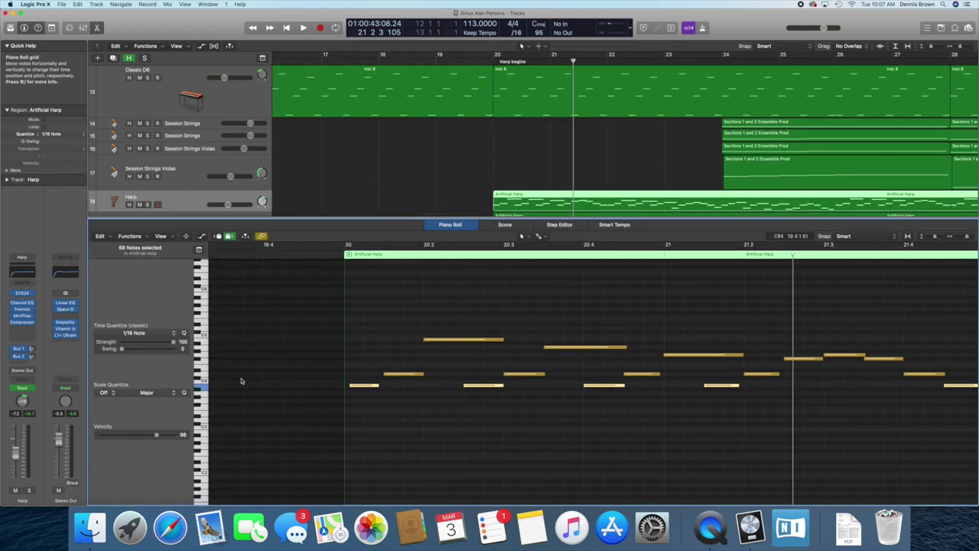
{"action": "left_click", "coordinate": [205, 388]}
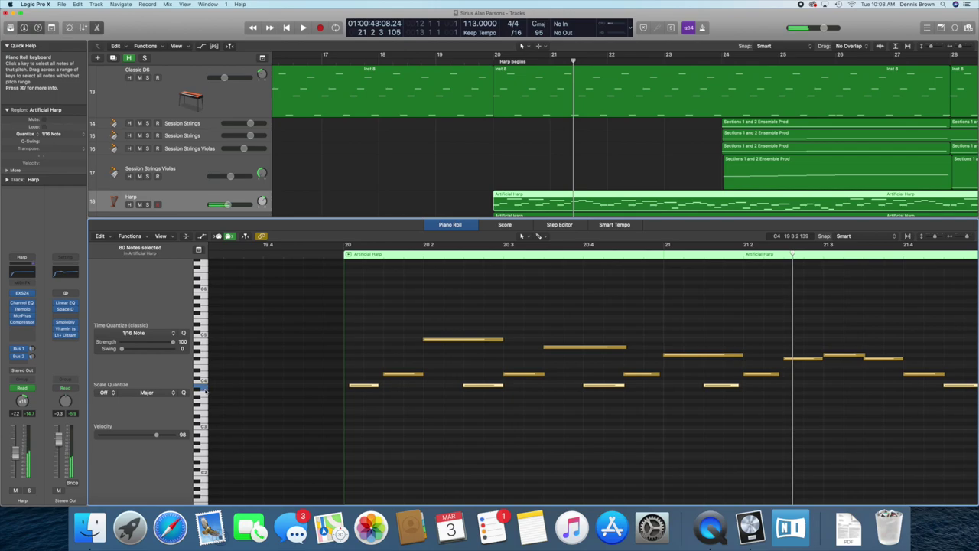
{"action": "left_click_drag", "start_coordinate": [202, 347], "coordinate": [201, 390]}
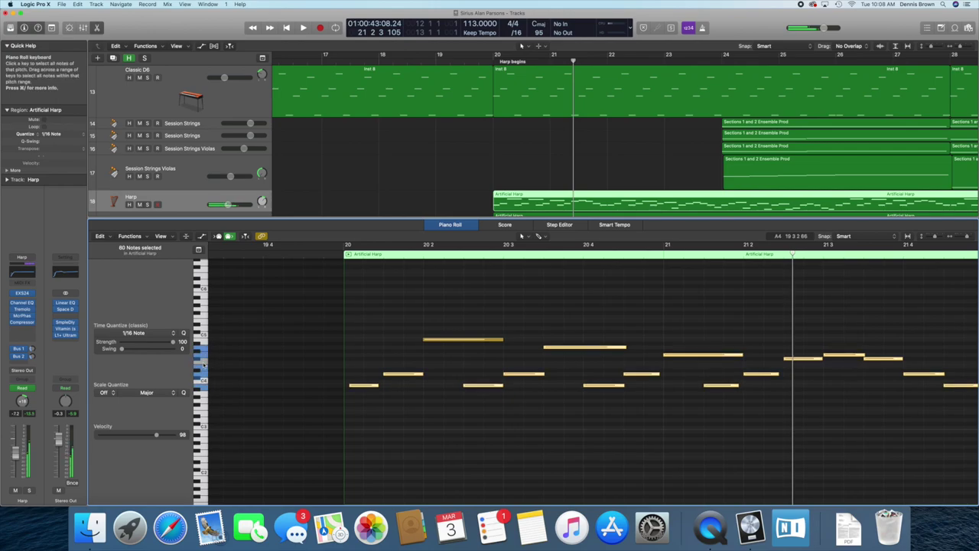
{"action": "left_click_drag", "start_coordinate": [205, 355], "coordinate": [203, 370]}
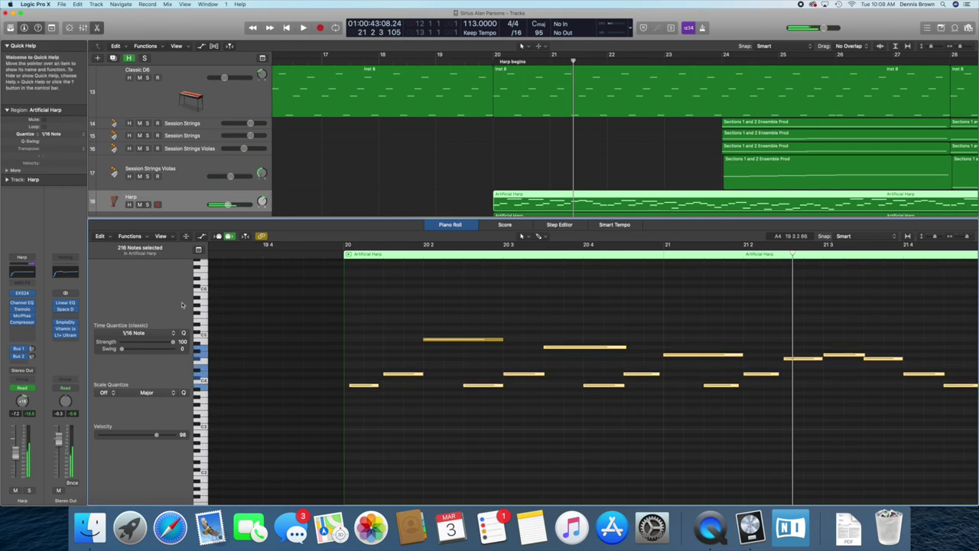
{"action": "left_click", "coordinate": [97, 28]}
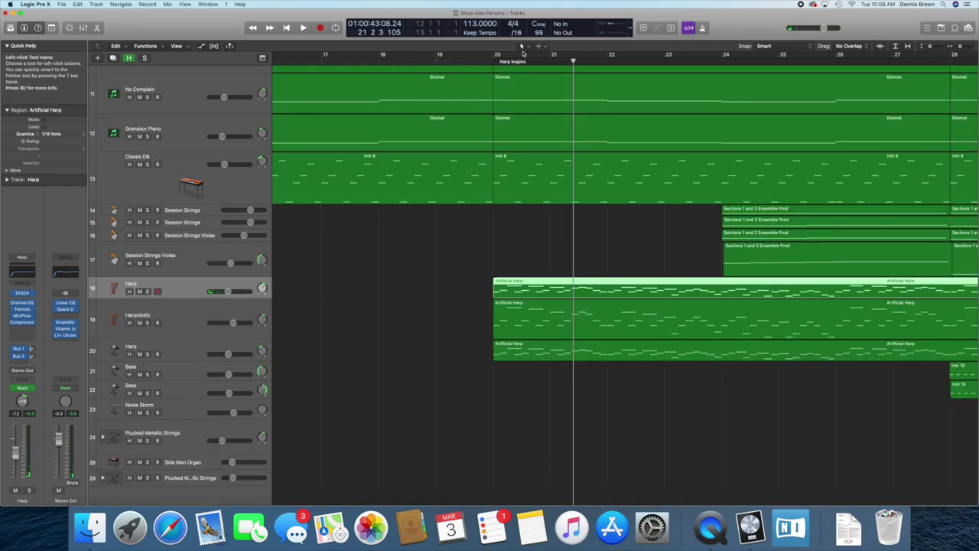
Select the Harpolodic track, play the arrangement from bar 21 to the strings entry, and place the playhead at bar 24.
{"action": "left_click", "coordinate": [180, 318]}
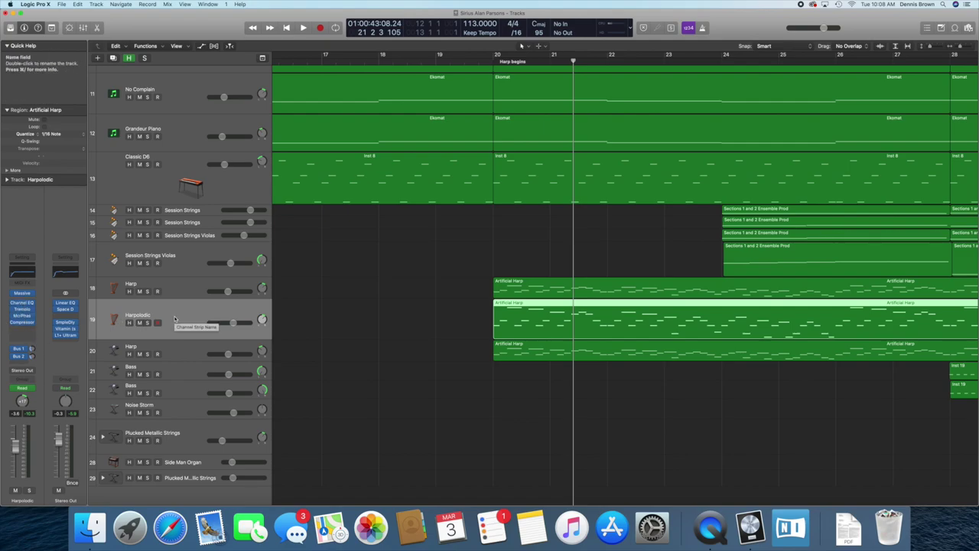
{"action": "scroll", "coordinate": [176, 320], "scroll_direction": "right", "scroll_amount": 1}
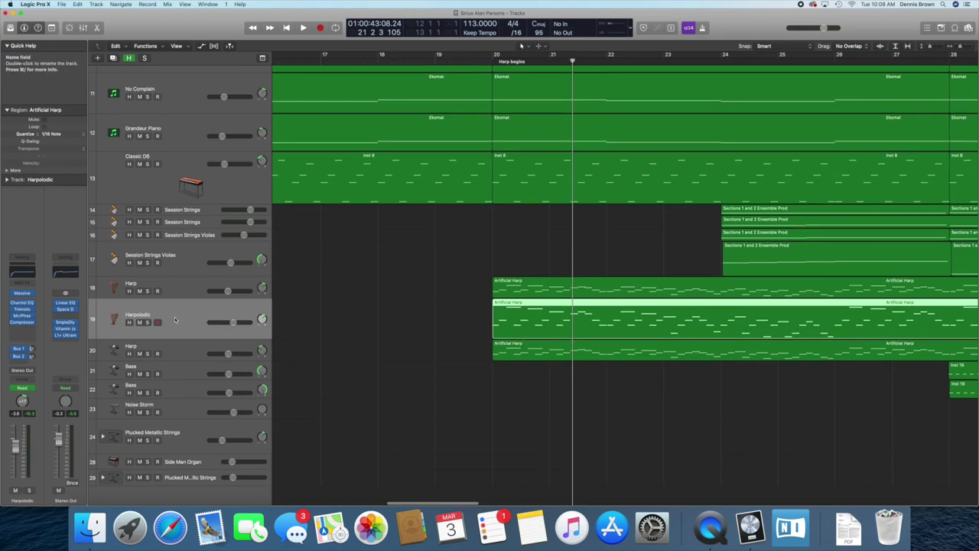
{"action": "key", "text": "space"}
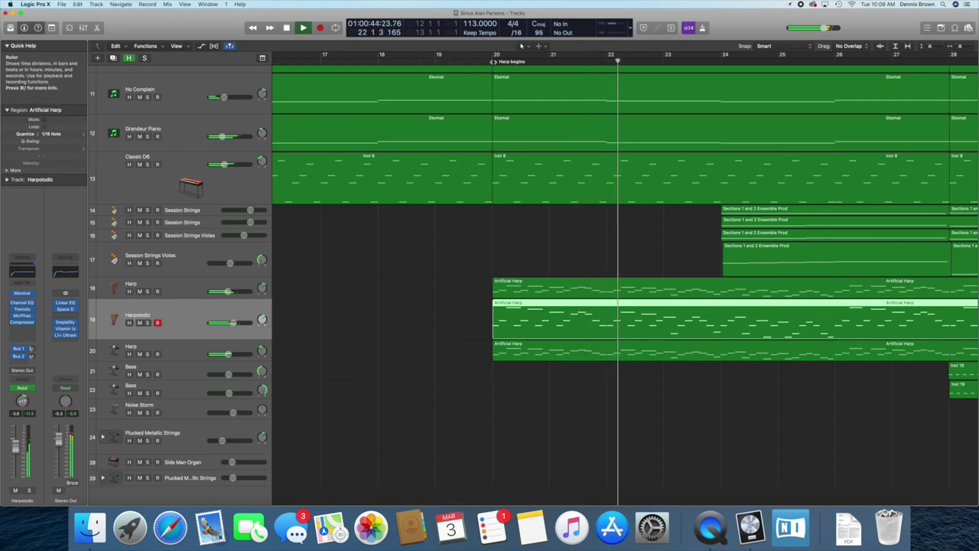
{"action": "scroll", "coordinate": [350, 256], "scroll_direction": "right", "scroll_amount": 5}
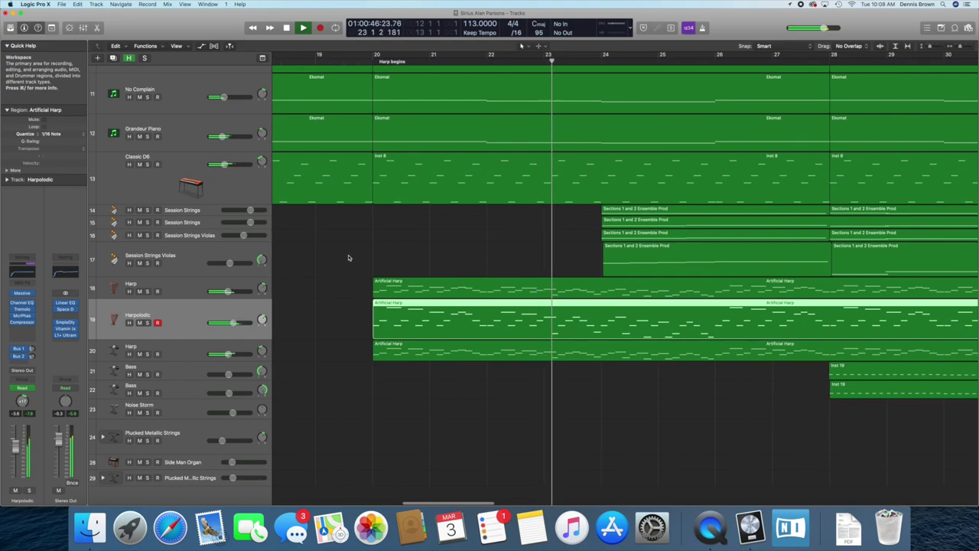
{"action": "scroll", "coordinate": [348, 257], "scroll_direction": "right", "scroll_amount": 2}
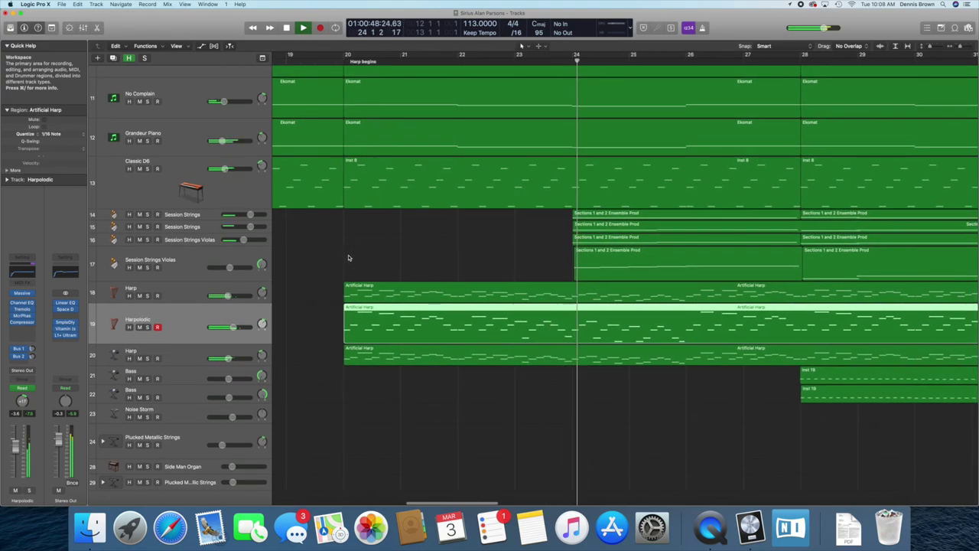
{"action": "key", "text": "space"}
{"action": "left_click", "coordinate": [574, 61]}
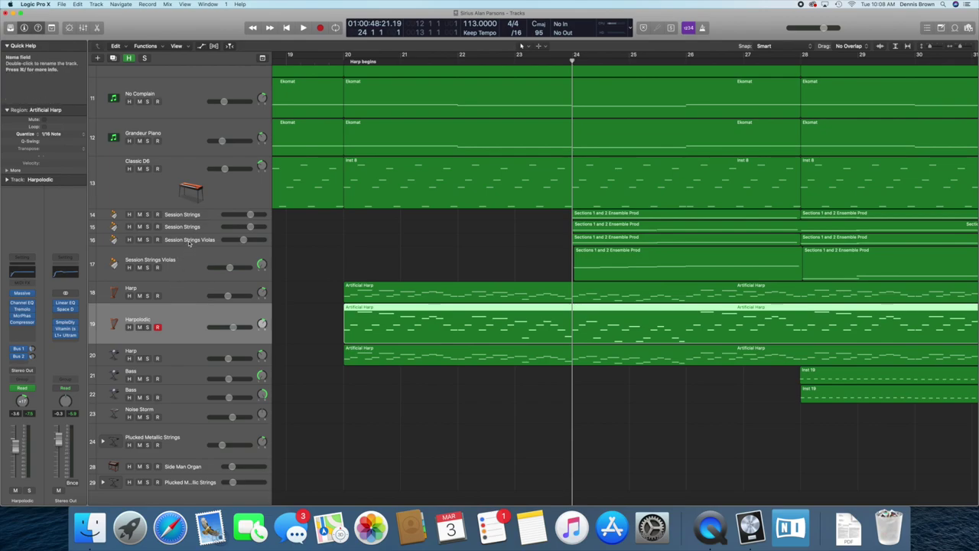
Increase the heights of Session Strings tracks 14 and 15 and Session Strings Violas track 16, and review all four string tracks.
{"action": "mouse_move", "coordinate": [188, 226]}
{"action": "left_mouse_down"}
{"action": "mouse_move", "coordinate": [185, 254]}
{"action": "mouse_move", "coordinate": [171, 230]}
{"action": "left_mouse_up"}
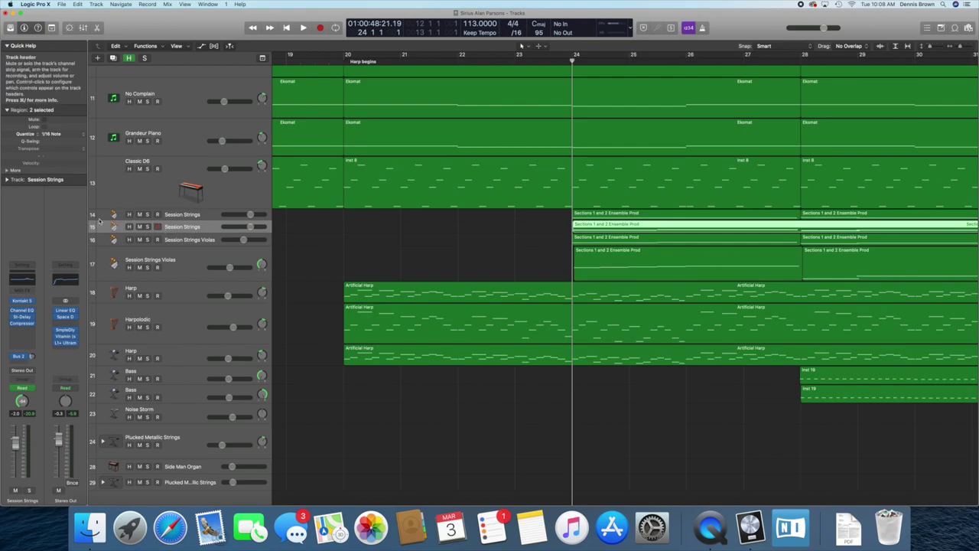
{"action": "left_click_drag", "start_coordinate": [98, 221], "coordinate": [98, 231]}
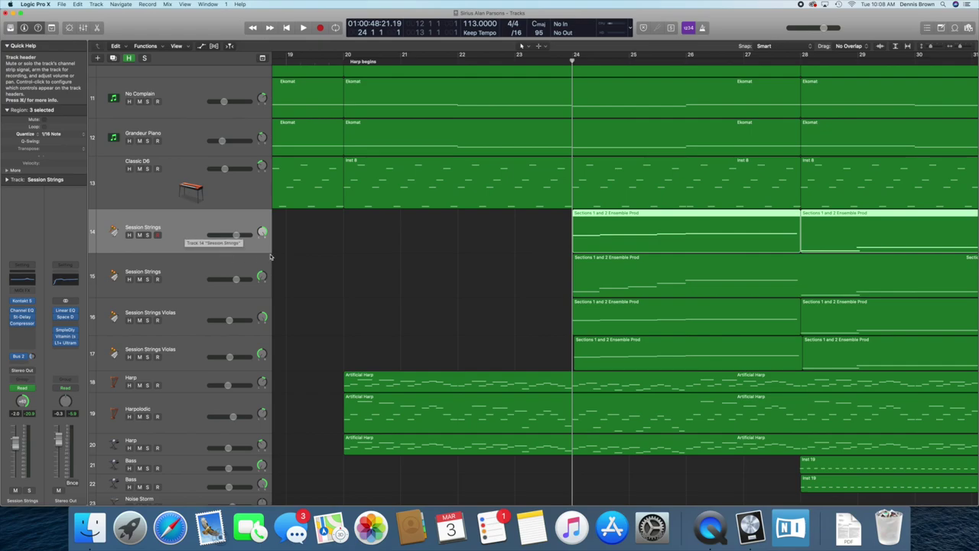
{"action": "left_click", "coordinate": [191, 273]}
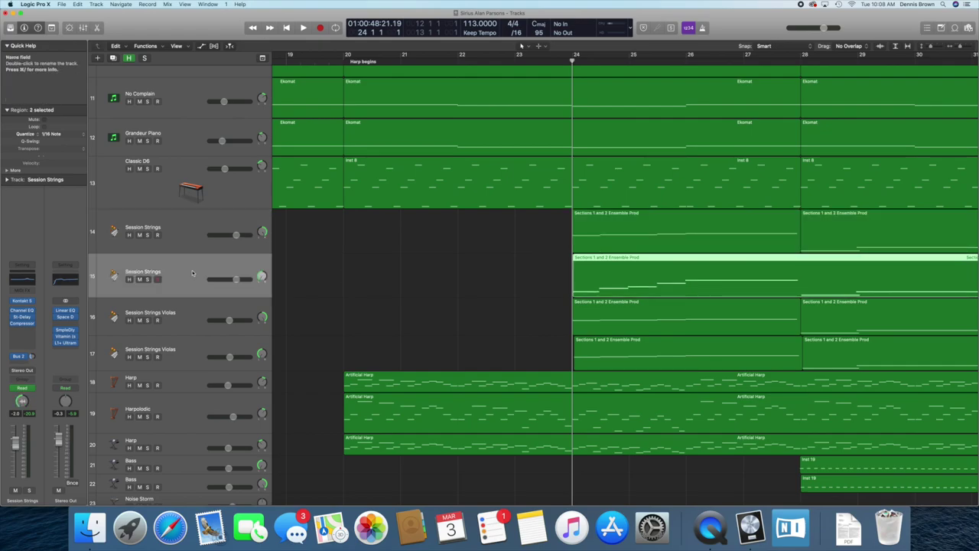
{"action": "left_click", "coordinate": [191, 314]}
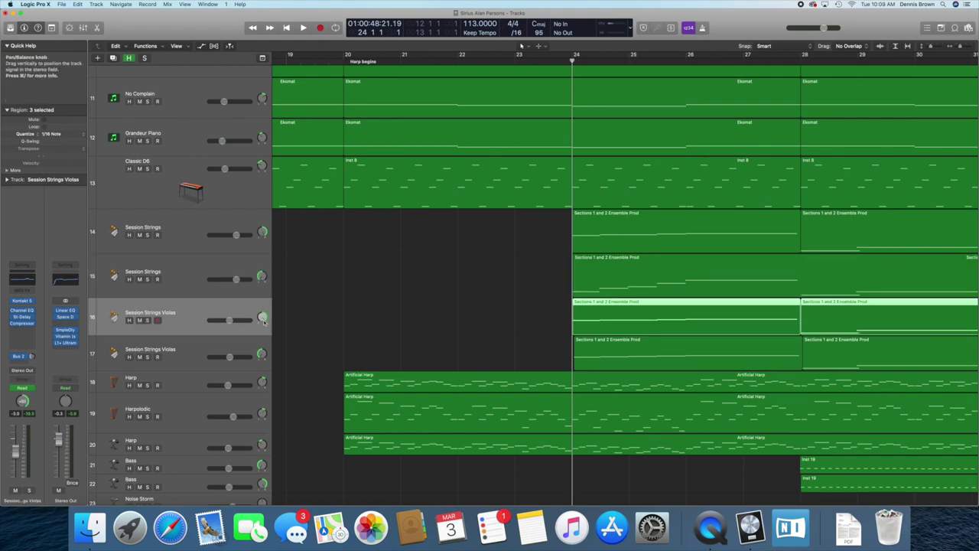
{"action": "left_click", "coordinate": [186, 358]}
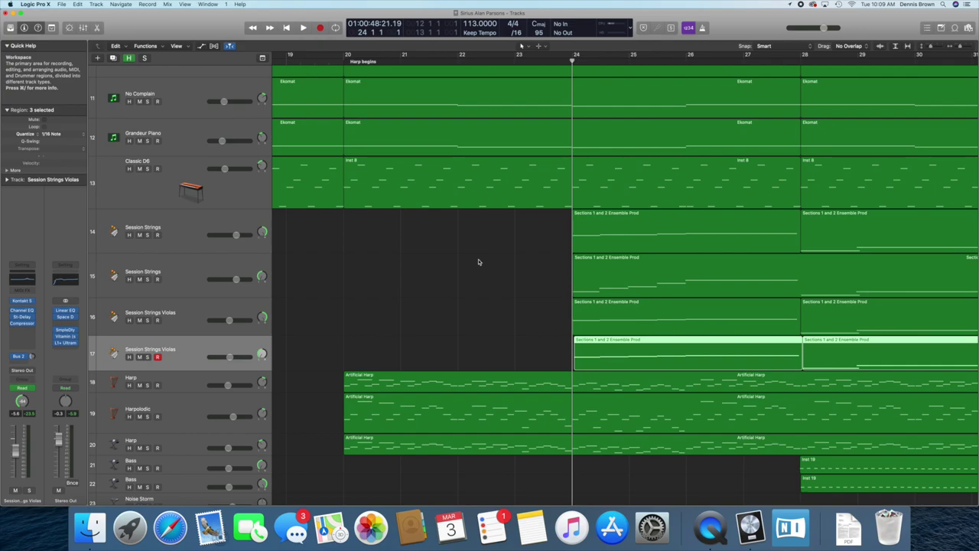
Play the arrangement from bar 24 through the bar 28 entries, reviewing the tracks up to the drums, and place the playhead at bar 27.
{"action": "key", "text": "space"}
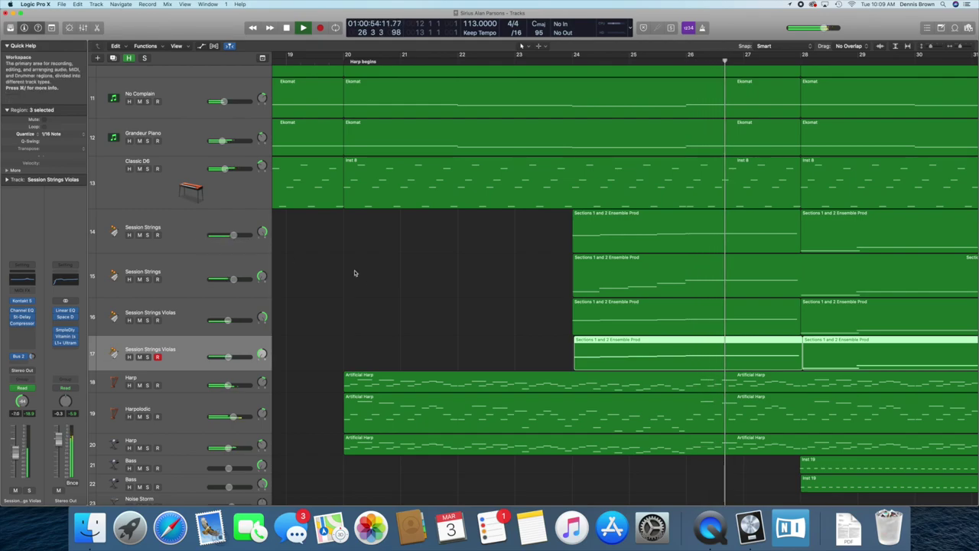
{"action": "scroll", "coordinate": [382, 276], "scroll_direction": "right", "scroll_amount": 6}
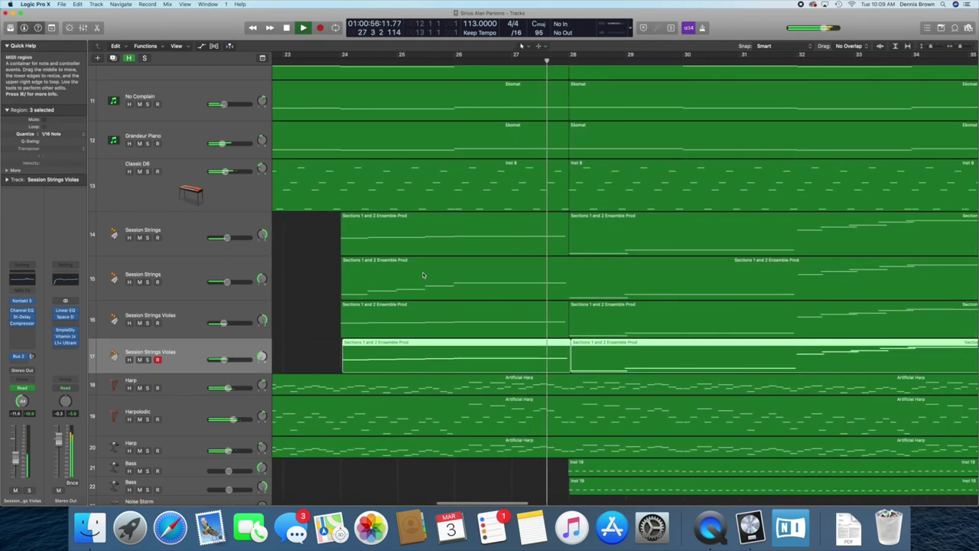
{"action": "scroll", "coordinate": [423, 275], "scroll_direction": "up", "scroll_amount": 8}
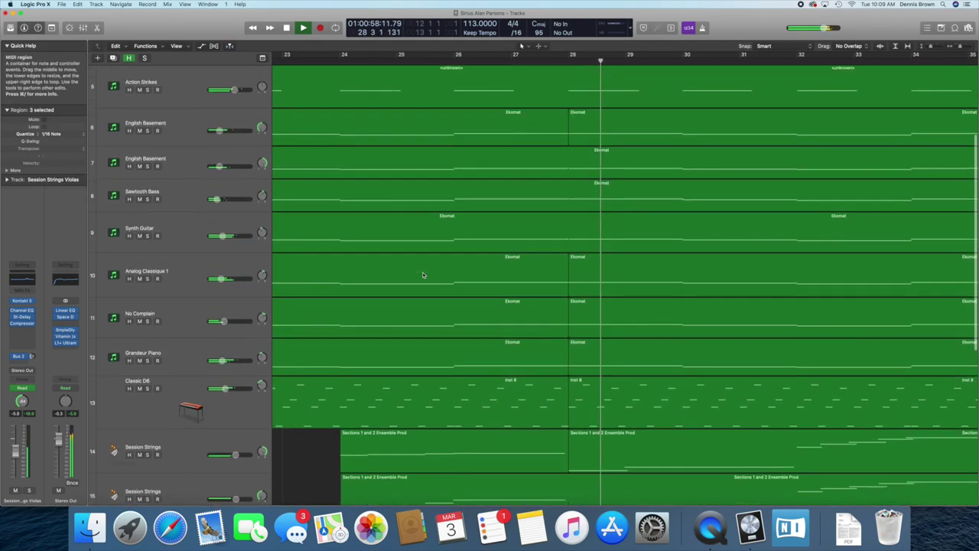
{"action": "scroll", "coordinate": [423, 275], "scroll_direction": "up", "scroll_amount": 5}
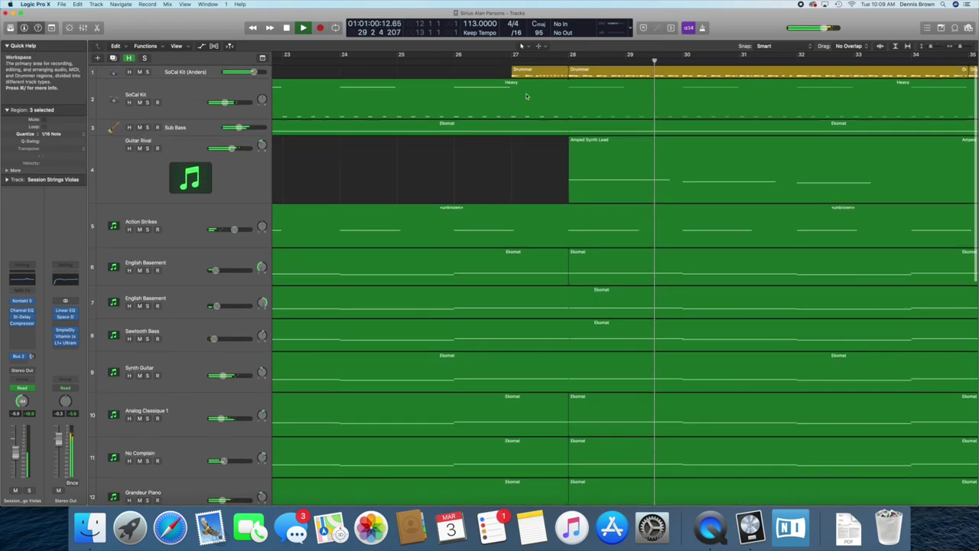
{"action": "key", "text": "space"}
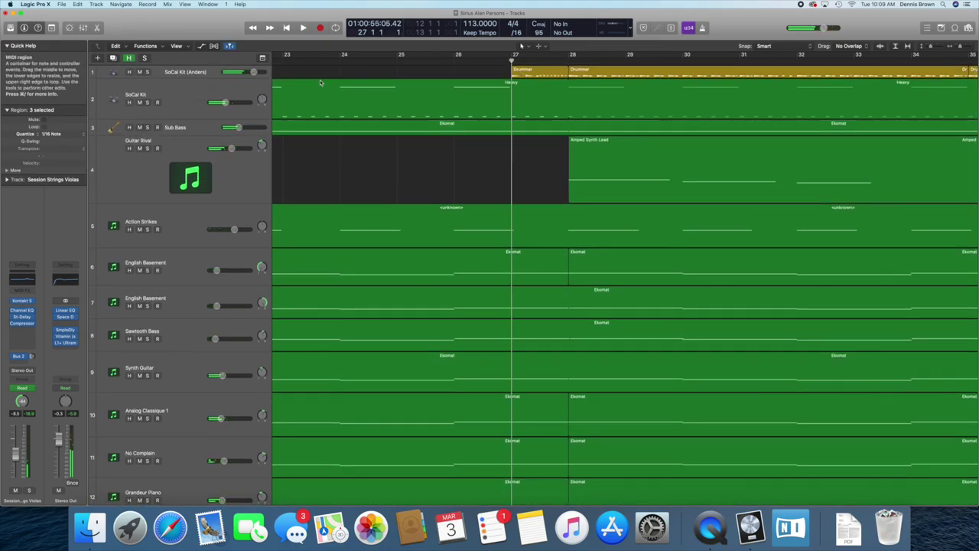
Increase the height of the SoCal Kit (Anders) track and play its Drummer regions from bar 27 into bar 29.
{"action": "left_click", "coordinate": [109, 74]}
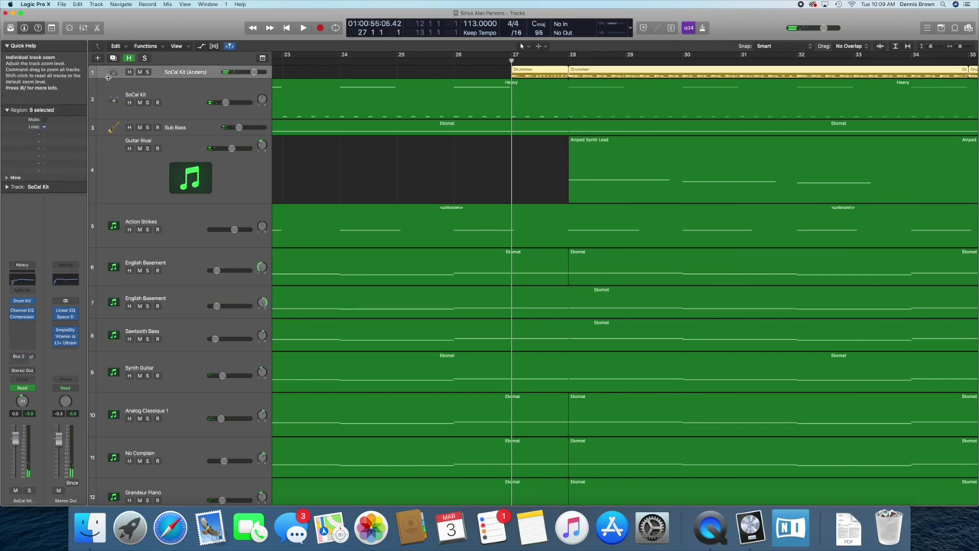
{"action": "left_click_drag", "start_coordinate": [108, 77], "coordinate": [104, 117]}
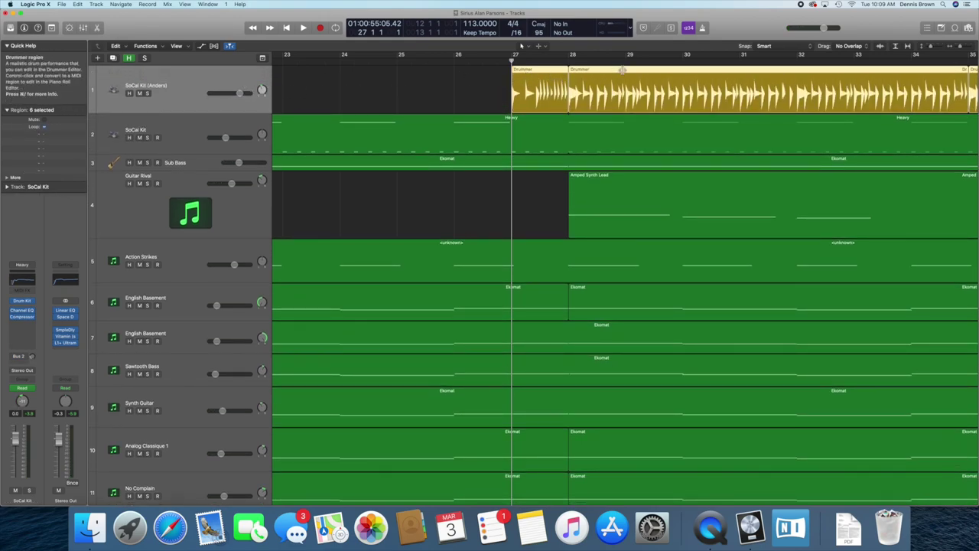
{"action": "key", "text": "space"}
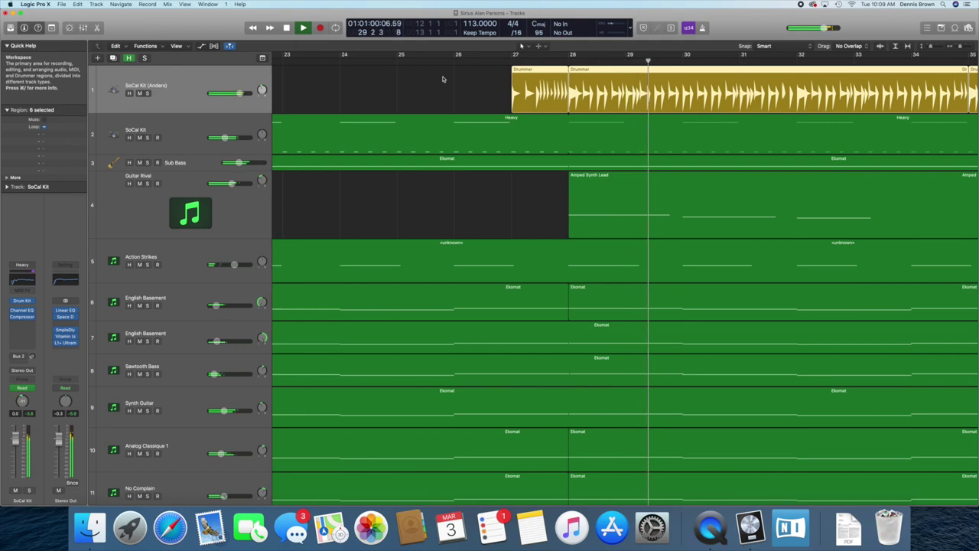
{"action": "key", "text": "space"}
Clear the region selection, select the Drummer region starting at bar 28, and return the playhead to bar 27.
{"action": "left_click", "coordinate": [489, 100]}
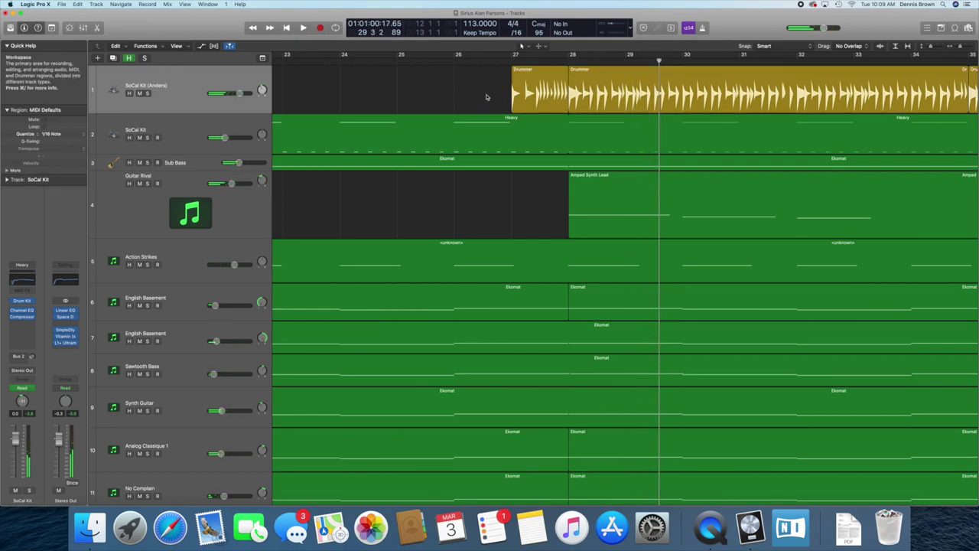
{"action": "left_click", "coordinate": [596, 97]}
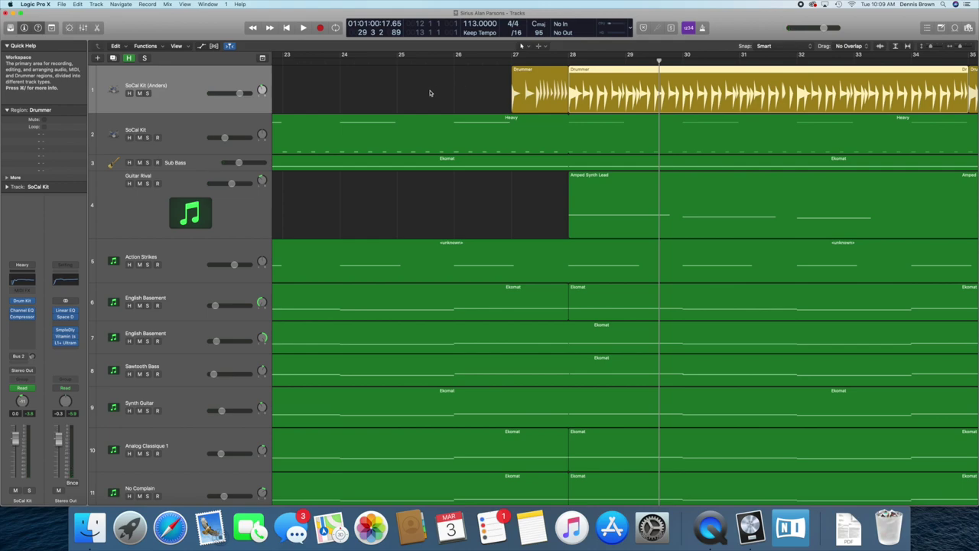
{"action": "key", "text": "space"}
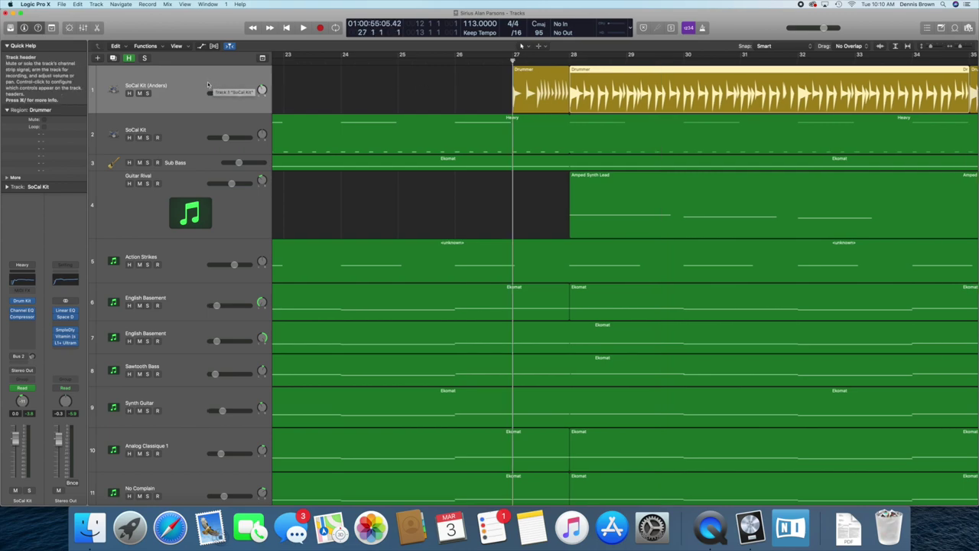
Show the Library for the drummer track, compare the Drummer and Software Instrument options for a new track, and cancel its creation.
{"action": "left_click", "coordinate": [10, 27]}
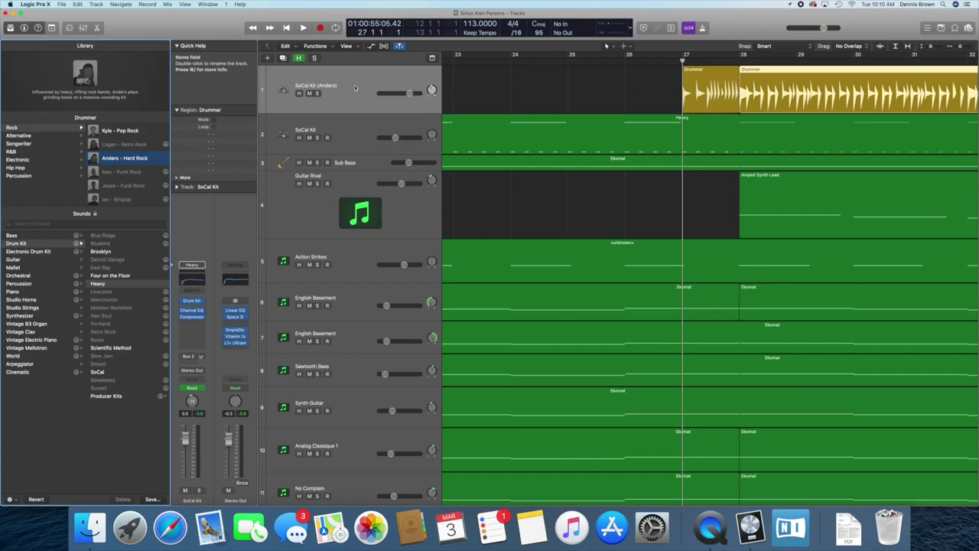
{"action": "left_click", "coordinate": [269, 60]}
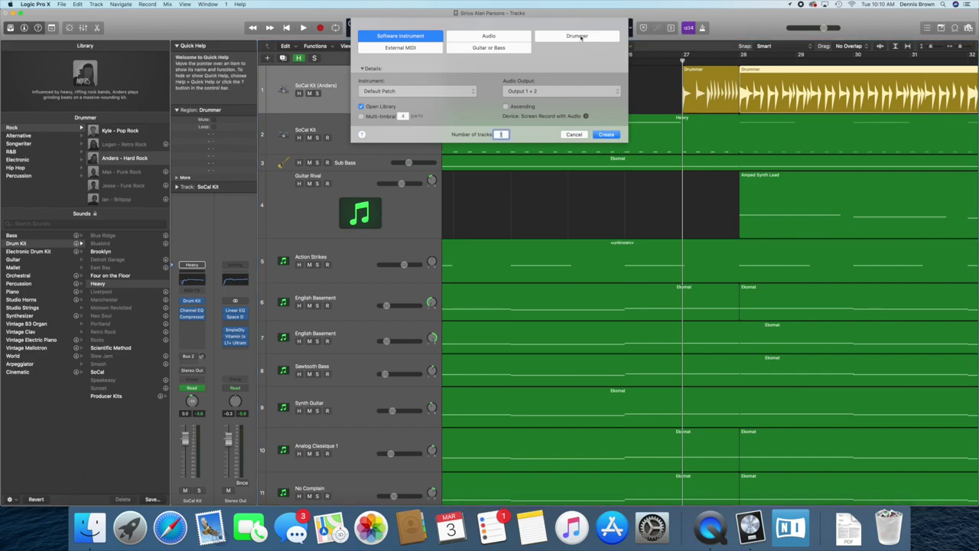
{"action": "left_click", "coordinate": [581, 37]}
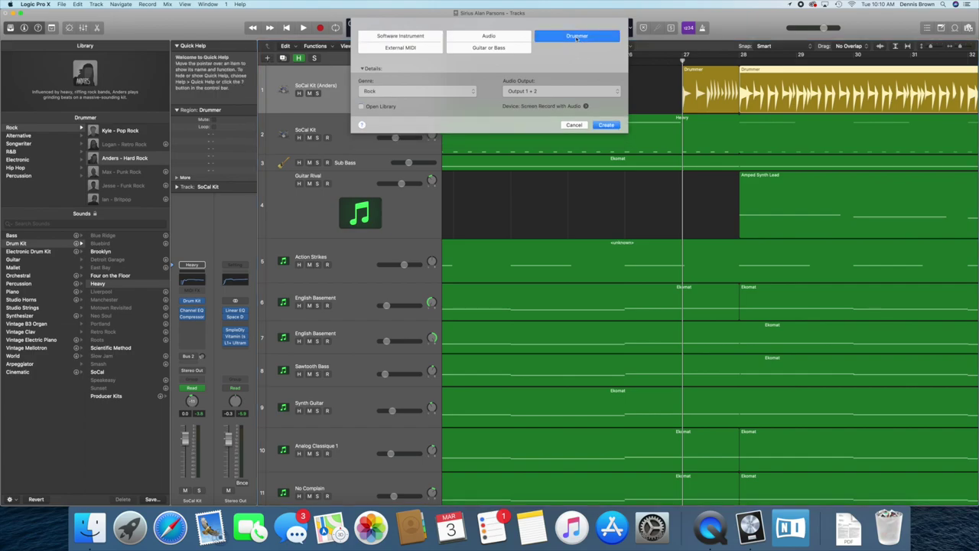
{"action": "left_click", "coordinate": [413, 37]}
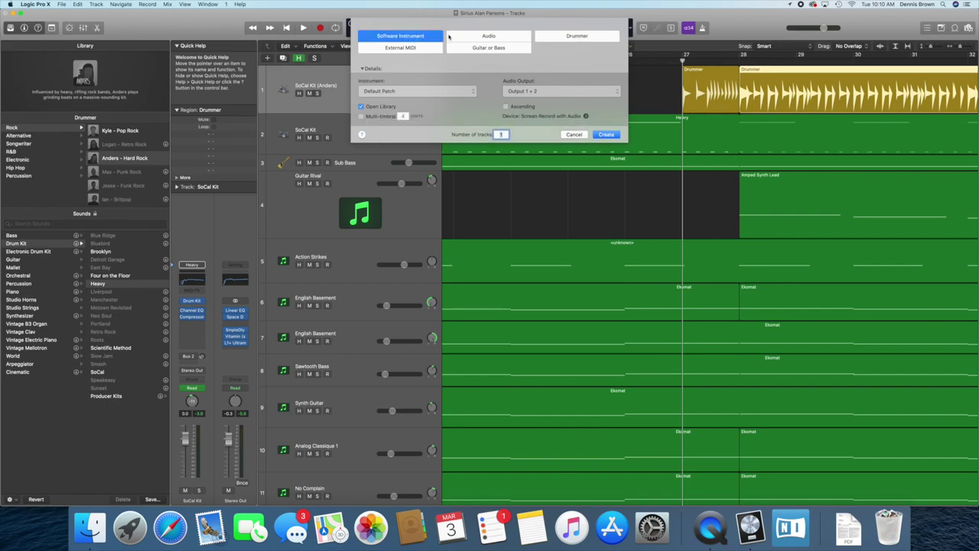
{"action": "left_click", "coordinate": [595, 38]}
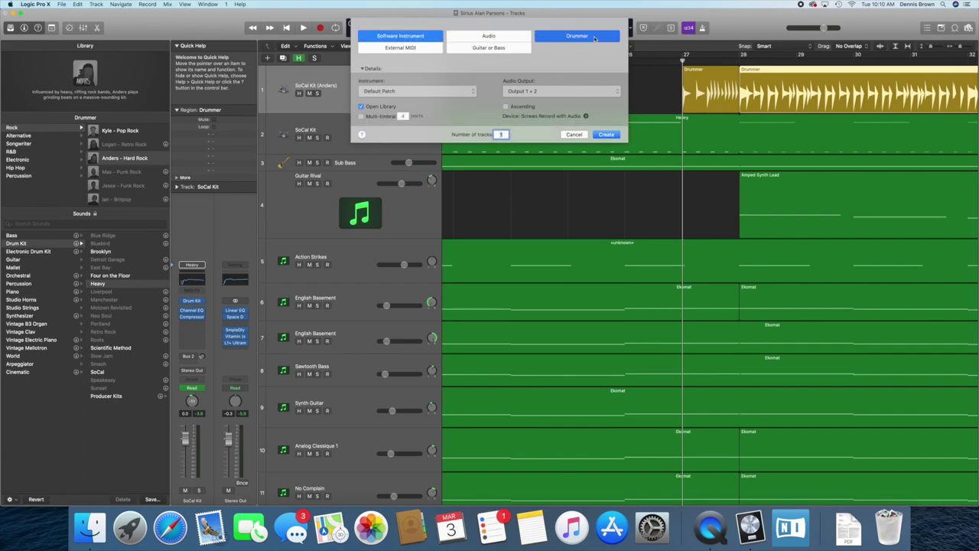
{"action": "left_click", "coordinate": [431, 38]}
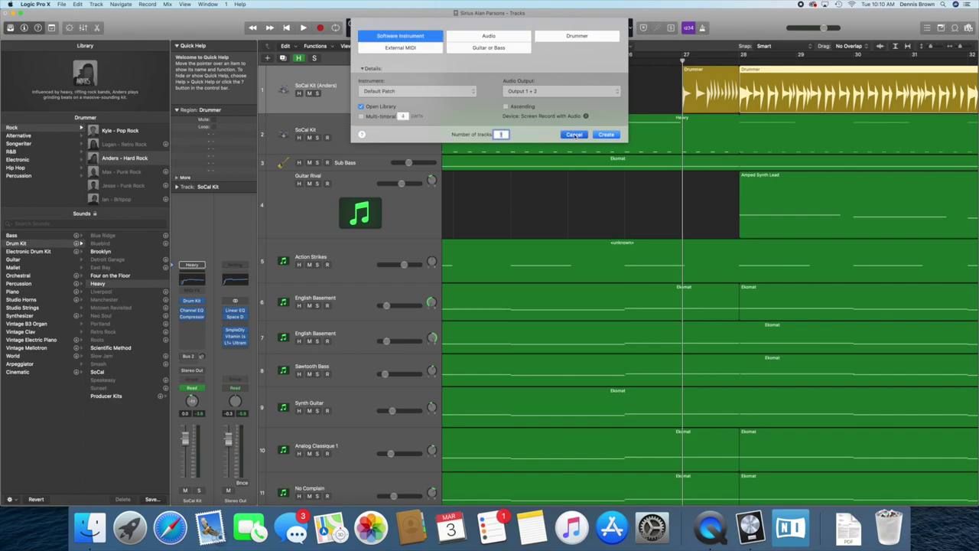
{"action": "left_click", "coordinate": [574, 135]}
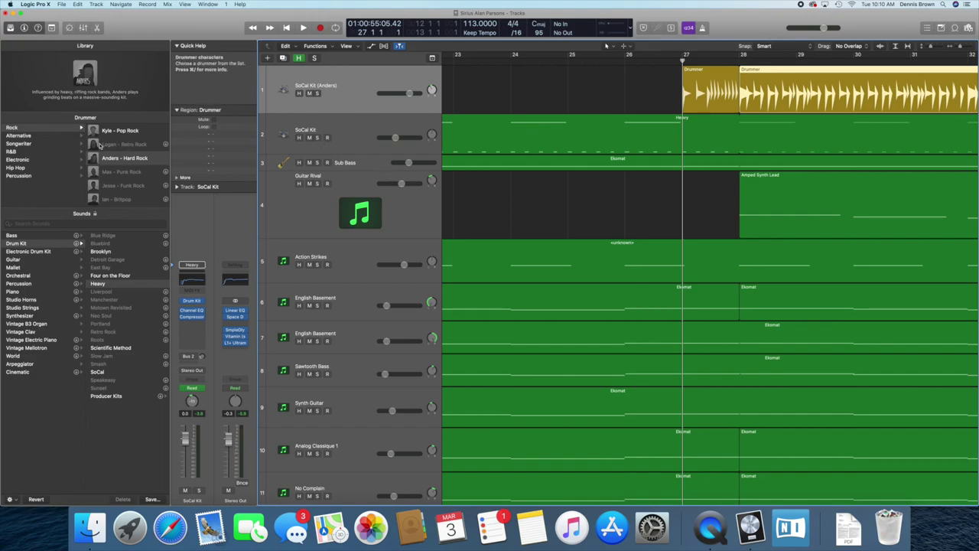
Browse the R&B, Rock, Alternative and Songwriter drummer genres, ending on Rock, reselect the SoCal Kit (Anders) track, and close the Library.
{"action": "left_click", "coordinate": [17, 144]}
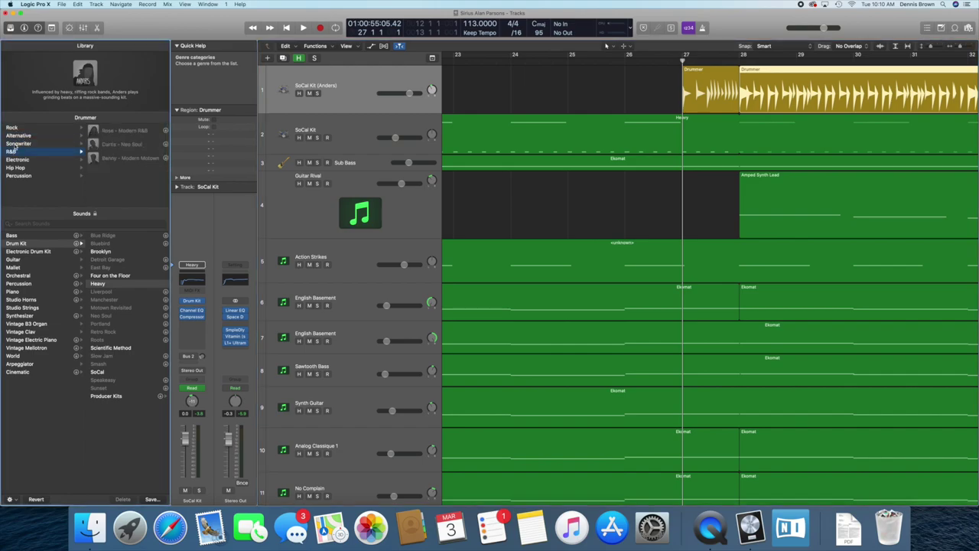
{"action": "left_click", "coordinate": [12, 128]}
{"action": "left_click", "coordinate": [13, 135]}
{"action": "left_click", "coordinate": [13, 144]}
{"action": "left_click", "coordinate": [18, 128]}
{"action": "left_click", "coordinate": [20, 135]}
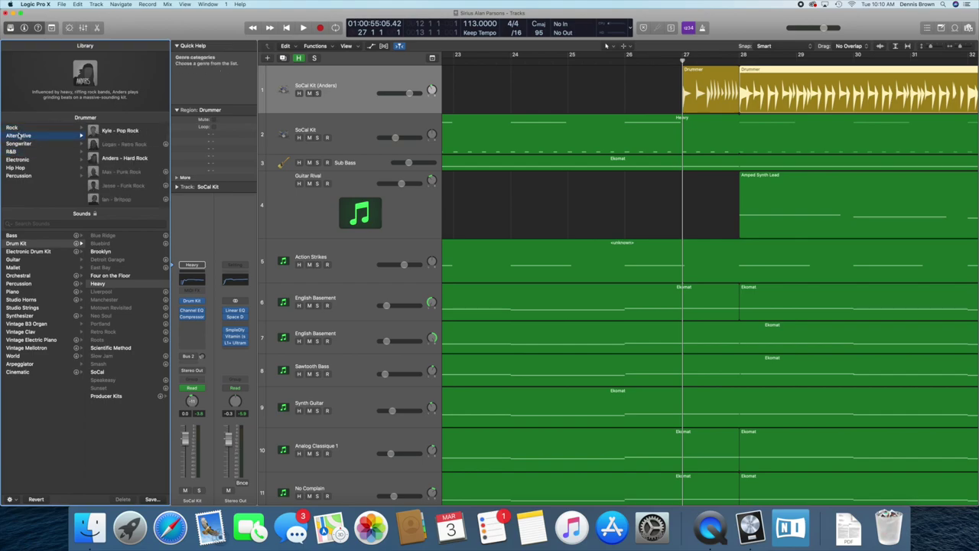
{"action": "left_click", "coordinate": [19, 128]}
{"action": "left_click", "coordinate": [341, 87]}
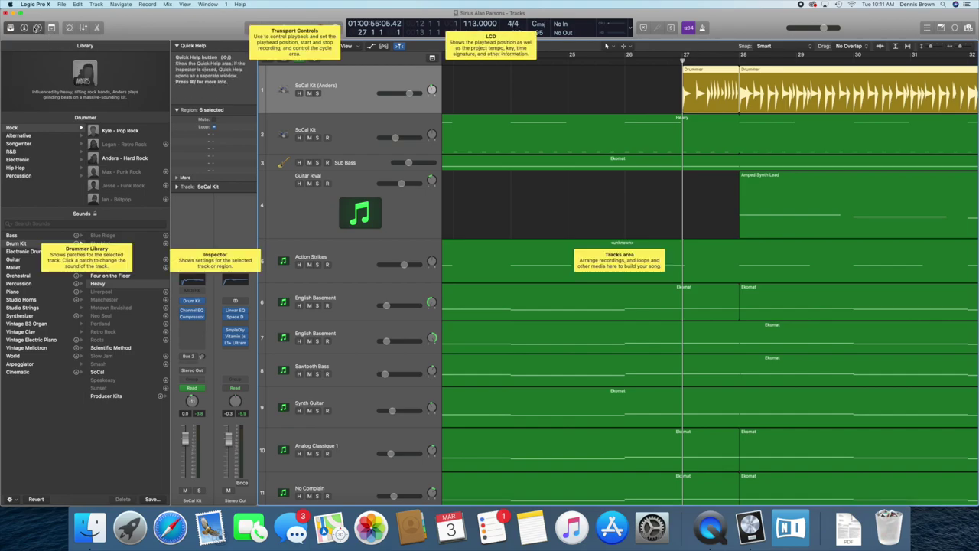
{"action": "left_click", "coordinate": [9, 28]}
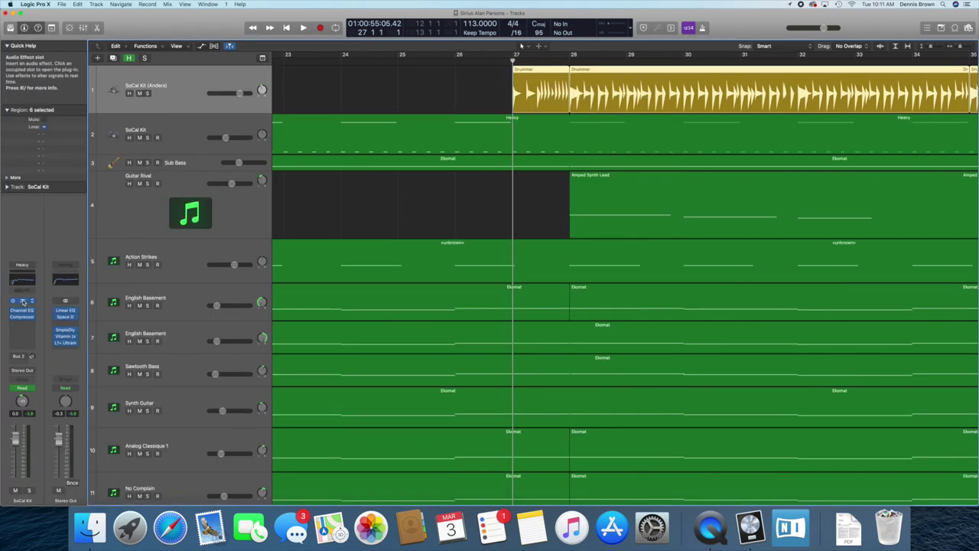
View the SoCal Kit in Drum Kit Designer, audition its kick, tom and snare, and close the plug-in.
{"action": "left_click_drag", "start_coordinate": [232, 25], "coordinate": [419, 54]}
{"action": "left_click", "coordinate": [403, 247]}
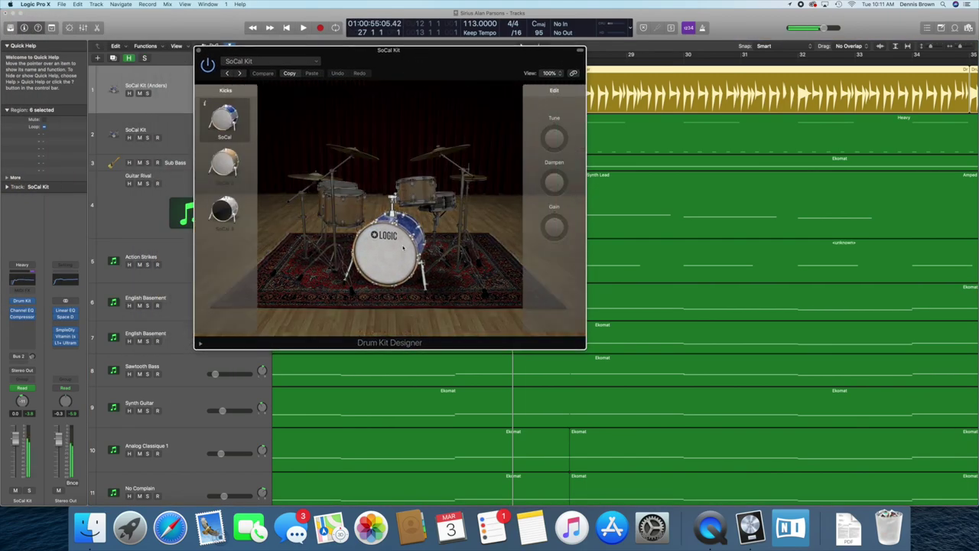
{"action": "left_click", "coordinate": [417, 188]}
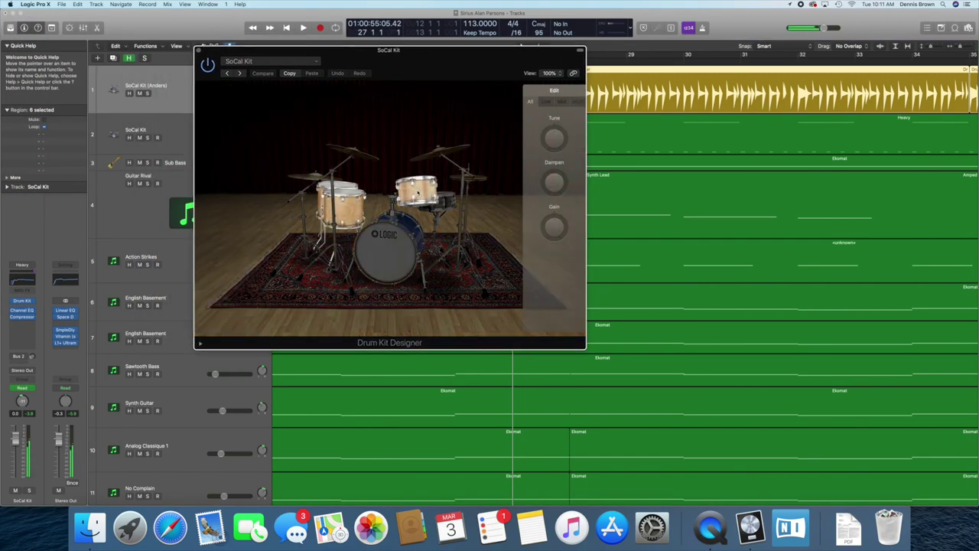
{"action": "left_click", "coordinate": [441, 205]}
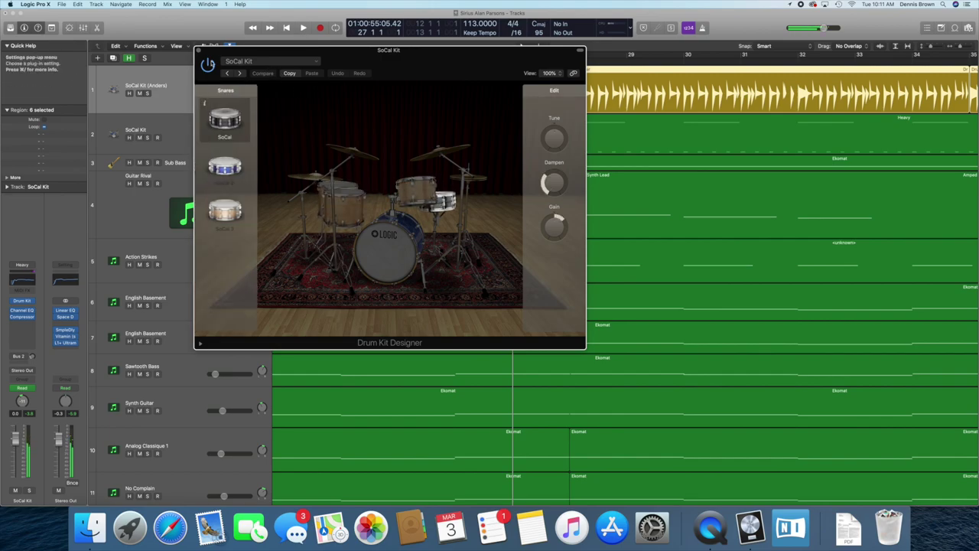
{"action": "left_click", "coordinate": [200, 51]}
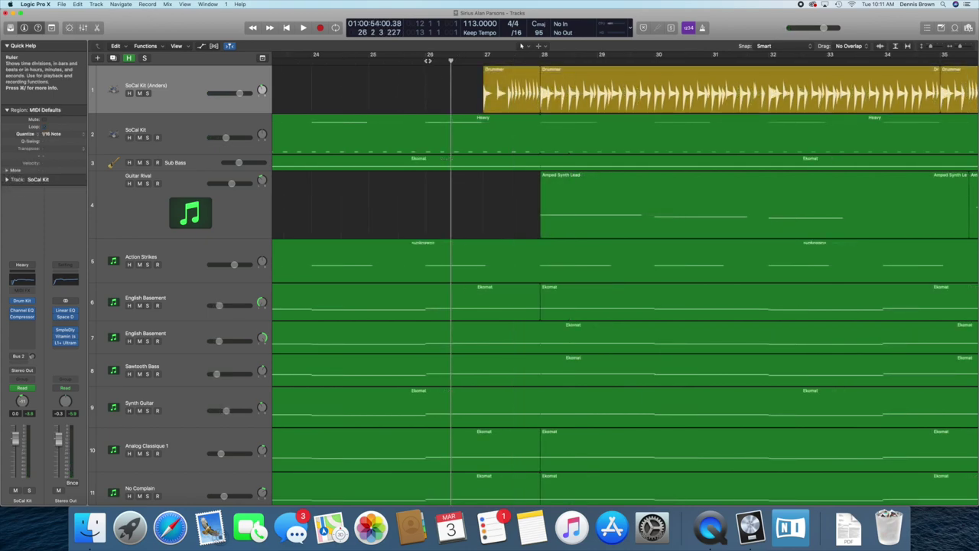
Play the arrangement from bar 26 into the Guitar Solo at bar 37, and place the playhead at bar 35.
{"action": "left_click", "coordinate": [429, 60]}
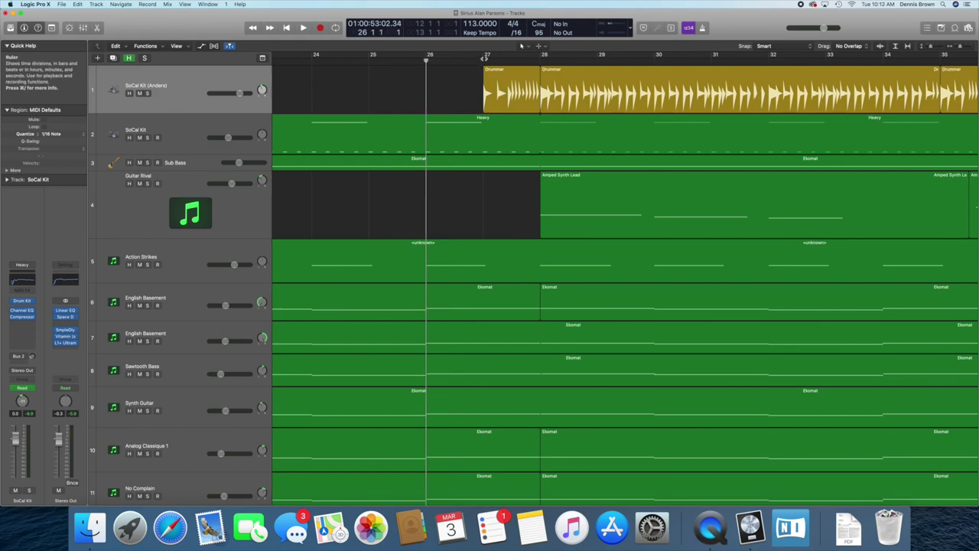
{"action": "key", "text": "space"}
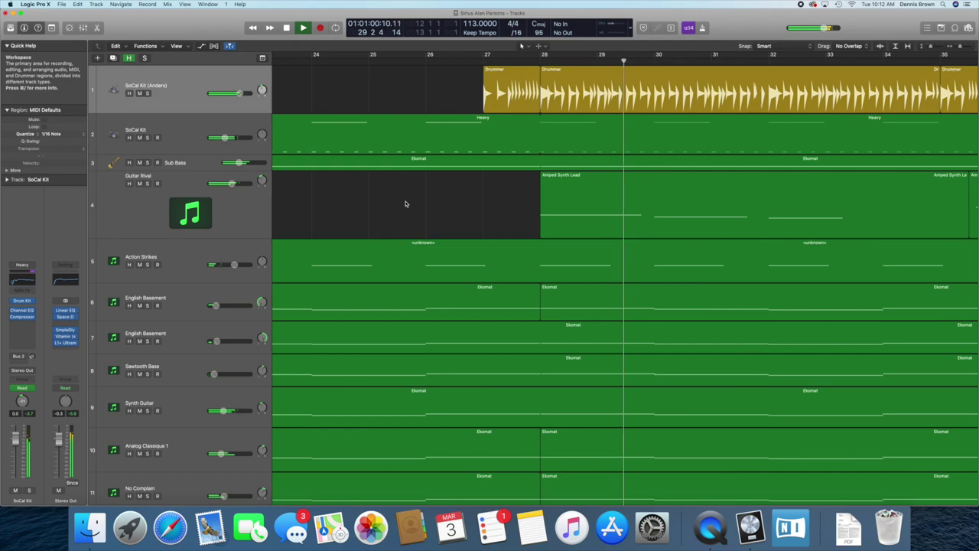
{"action": "scroll", "coordinate": [407, 204], "scroll_direction": "right", "scroll_amount": 5}
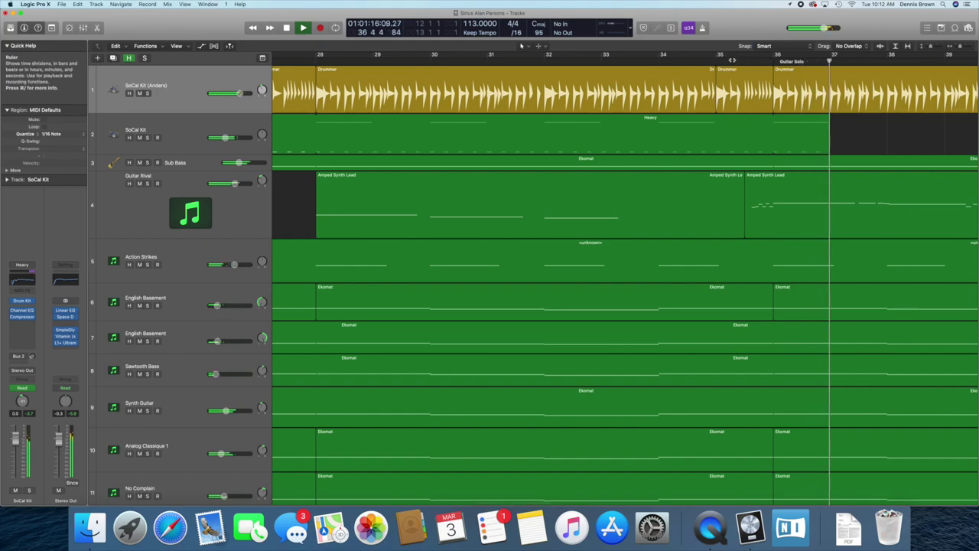
{"action": "key", "text": "space"}
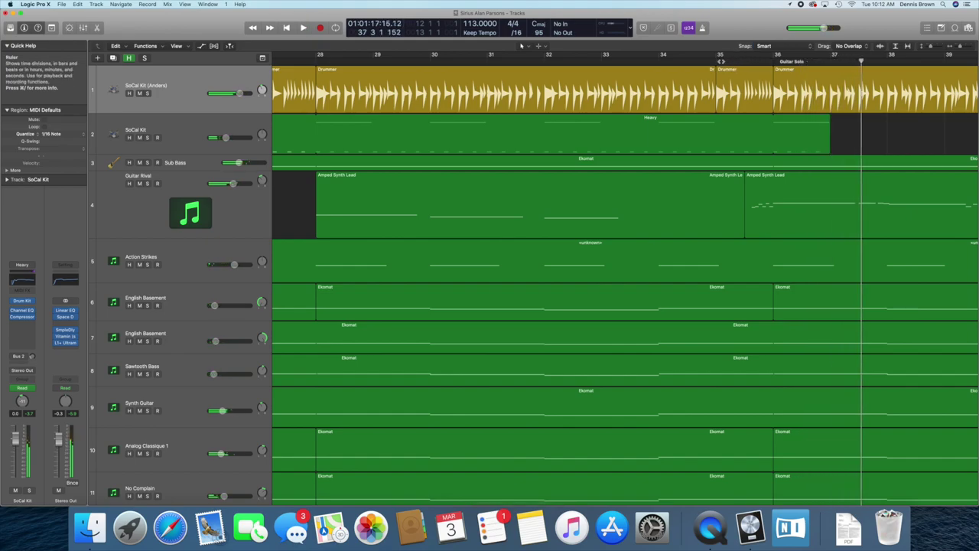
{"action": "left_click", "coordinate": [716, 62]}
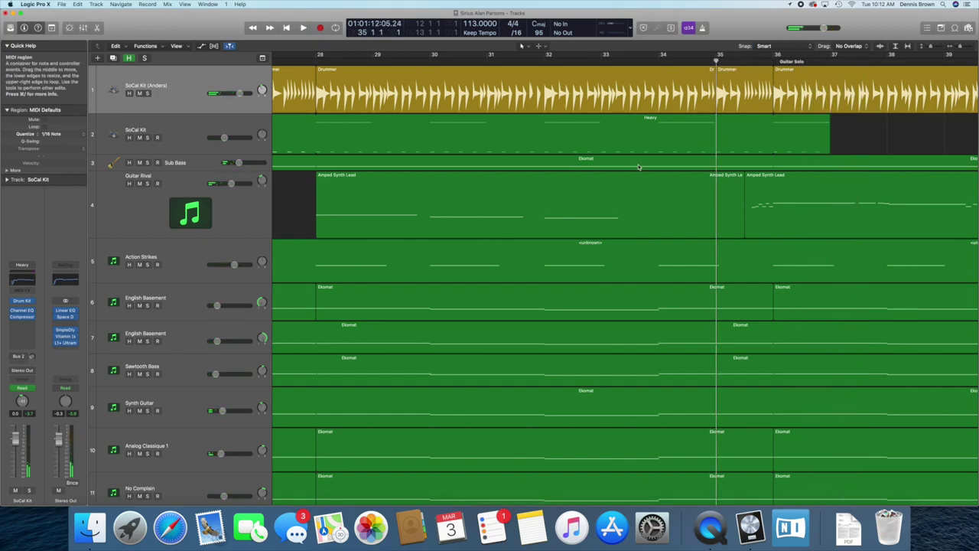
{"action": "scroll", "coordinate": [718, 150], "scroll_direction": "right", "scroll_amount": 8}
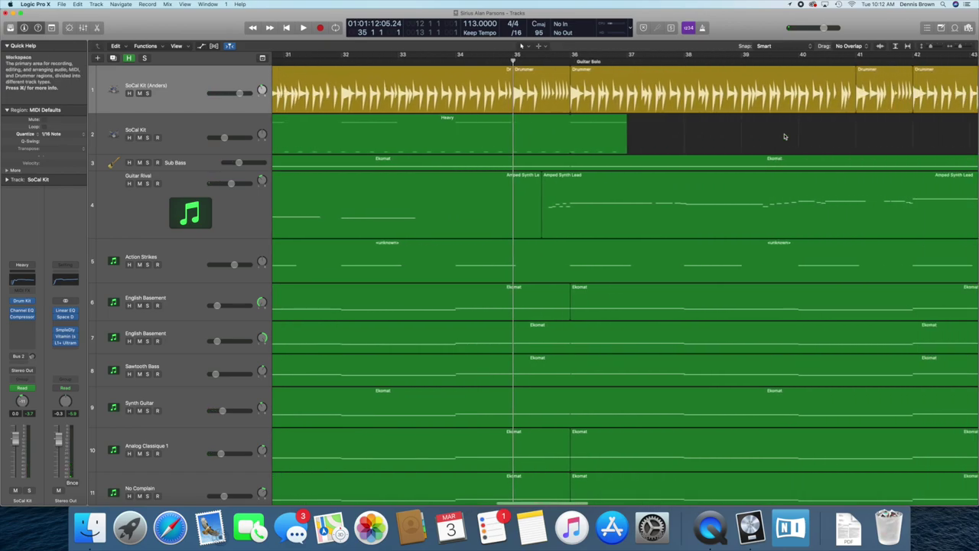
Select the Guitar Rival track, examine the Double Dragon and Tru-Tape Delay pedals in its Pedalboard plug-in, and close the plug-in.
{"action": "left_click", "coordinate": [242, 210]}
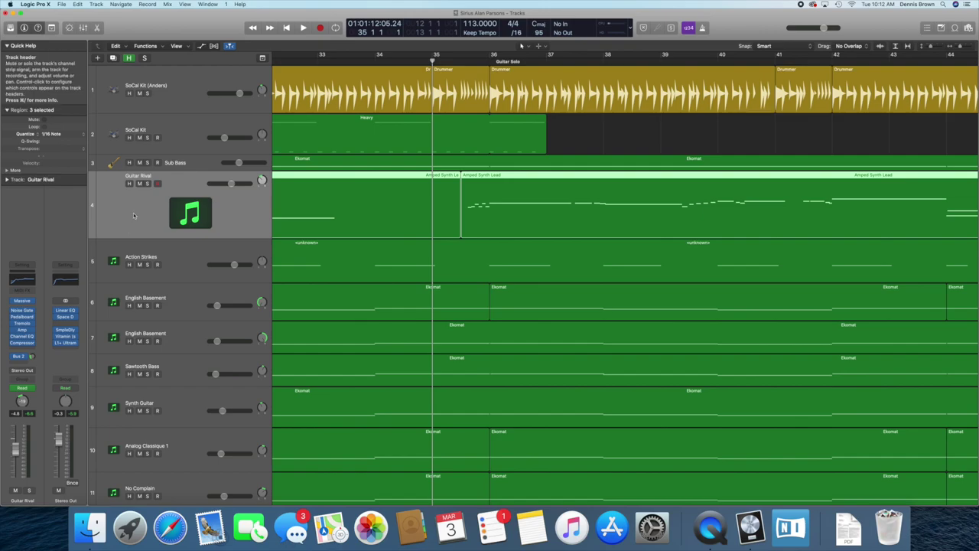
{"action": "left_click", "coordinate": [22, 316]}
{"action": "left_click_drag", "start_coordinate": [155, 19], "coordinate": [408, 62]}
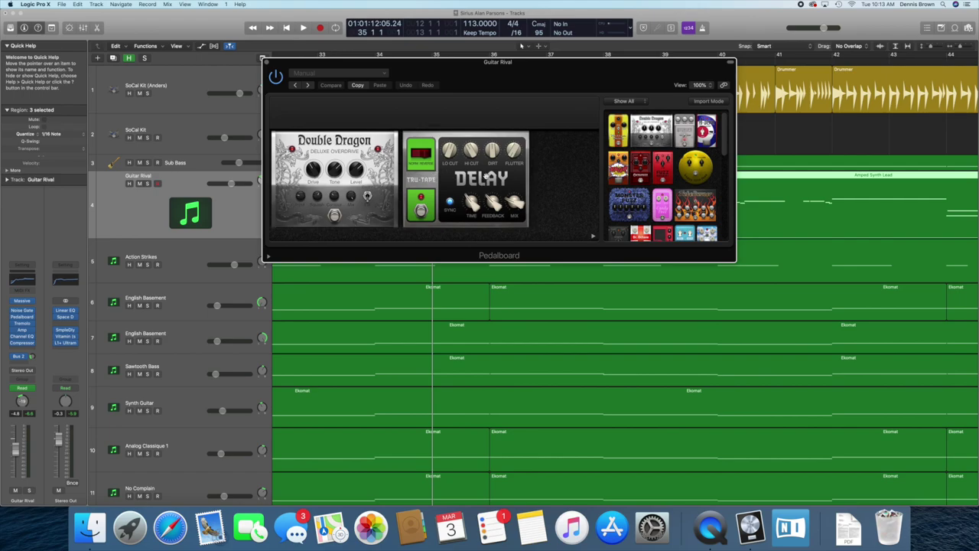
{"action": "left_click", "coordinate": [264, 63]}
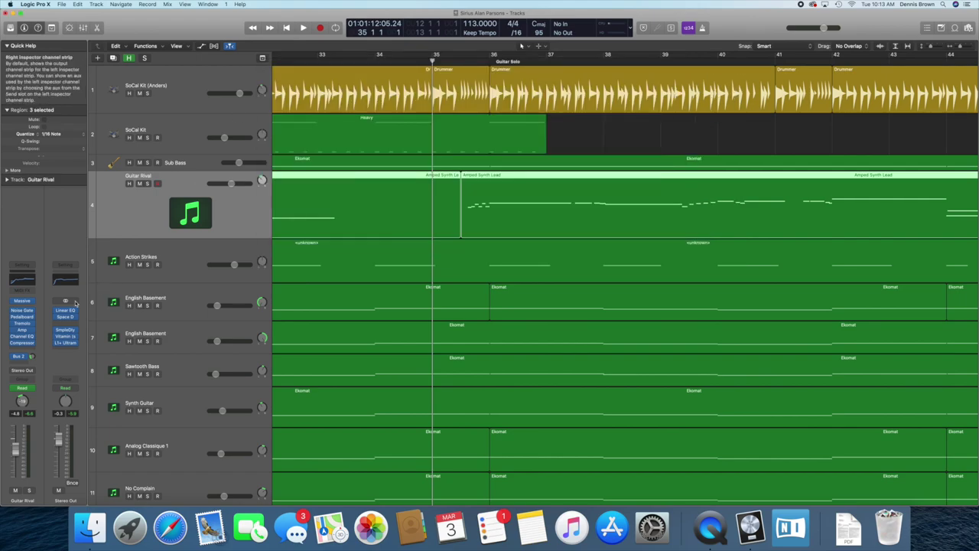
Examine the Guitar Rival track's Amp Designer plug-in, close it, and show track automation to review the Tremolo: Depth curve and available automation parameters.
{"action": "left_click", "coordinate": [22, 329]}
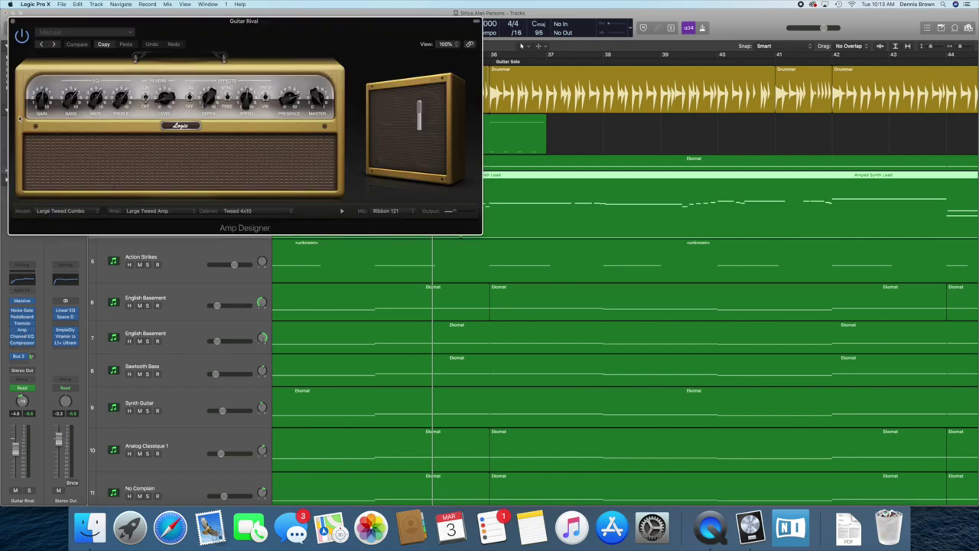
{"action": "left_click", "coordinate": [13, 22]}
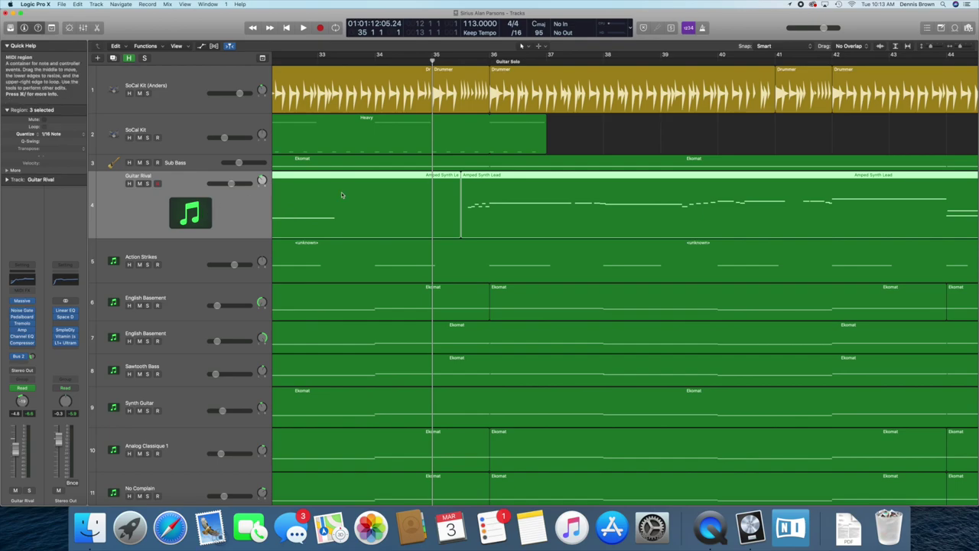
{"action": "key", "text": "a"}
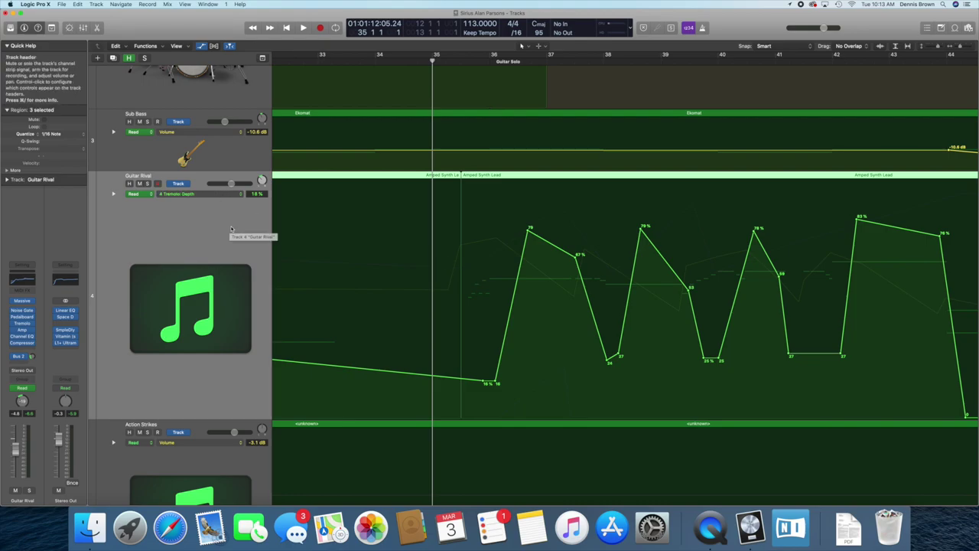
{"action": "left_click", "coordinate": [203, 195]}
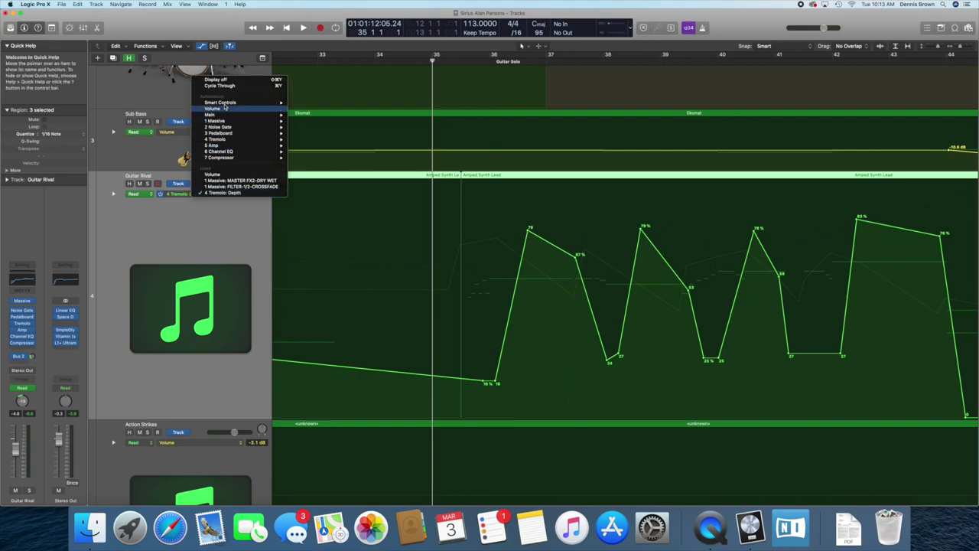
{"action": "left_click", "coordinate": [178, 196]}
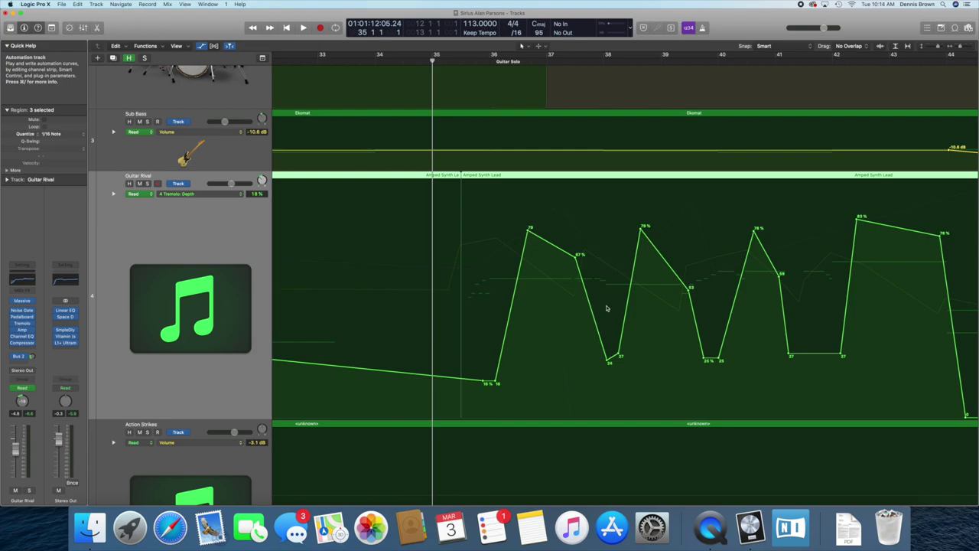
Play the Guitar Rival part from bar 35, solo it briefly to hear the tremolo automation, stop playback, and hide the automation.
{"action": "key", "text": "space"}
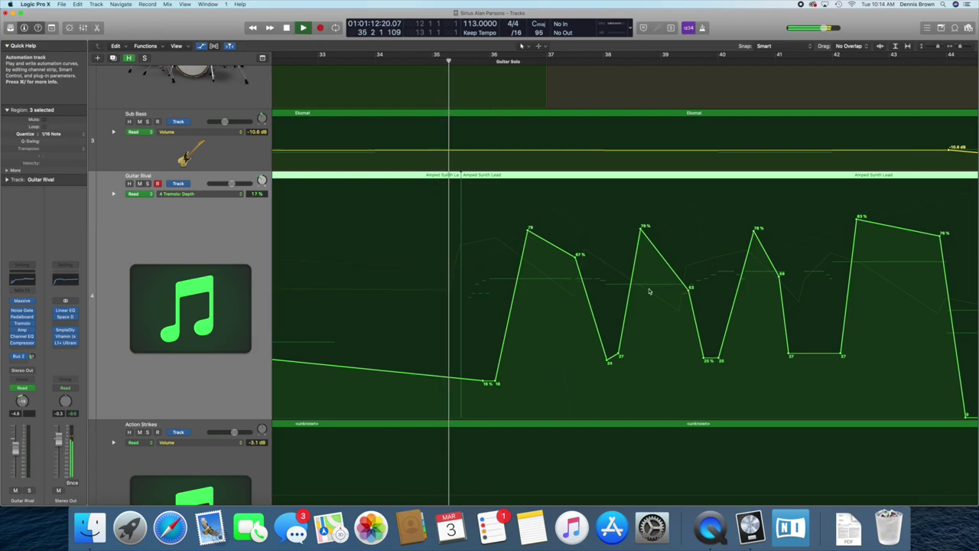
{"action": "left_click", "coordinate": [147, 184]}
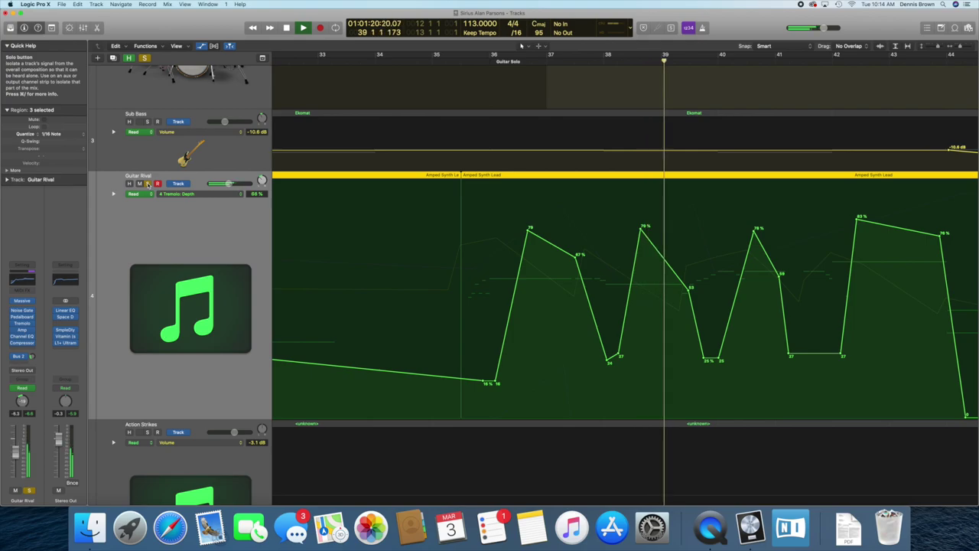
{"action": "left_click", "coordinate": [148, 184]}
{"action": "key", "text": "space"}
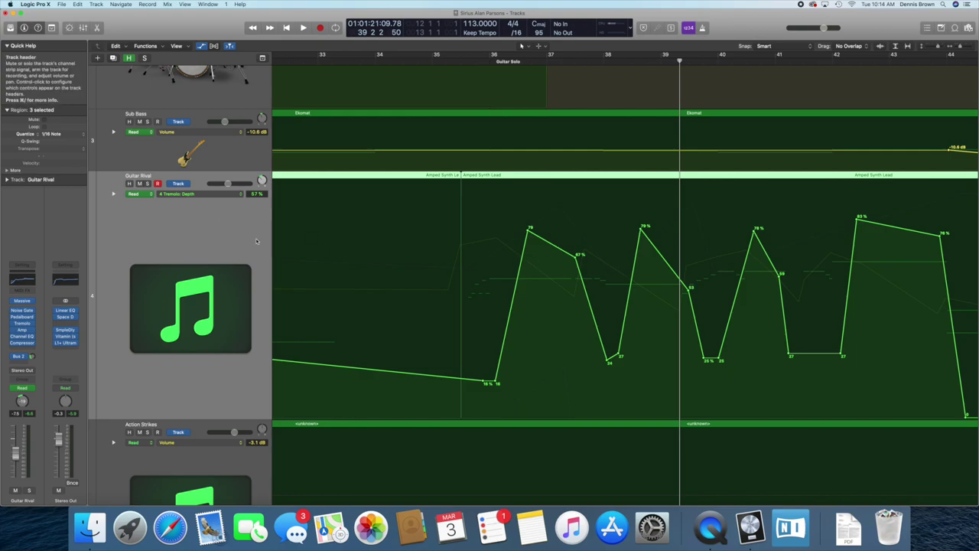
{"action": "key", "text": "z"}
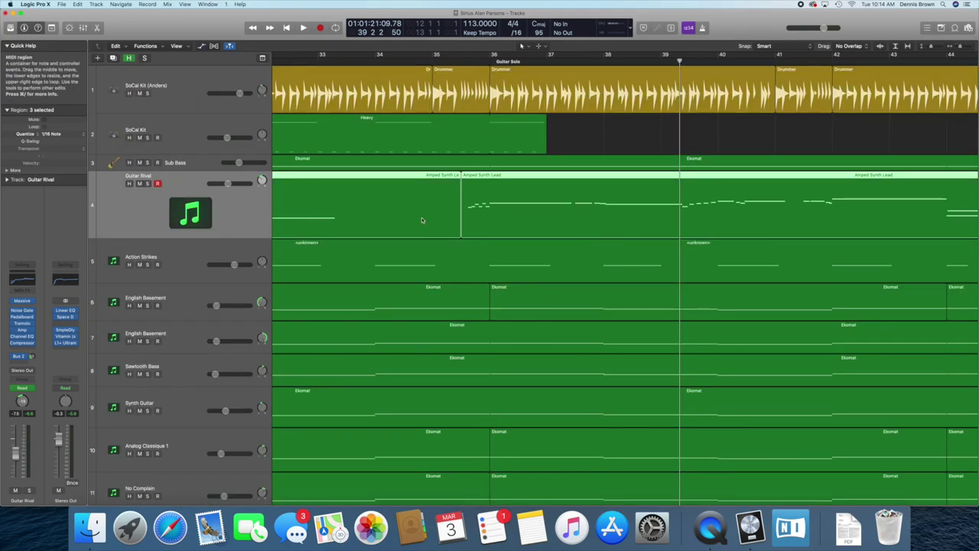
Play the guitar solo from bar 35 through bar 44 while following the strings, harp and bass regions in the lower tracks.
{"action": "left_click", "coordinate": [433, 60]}
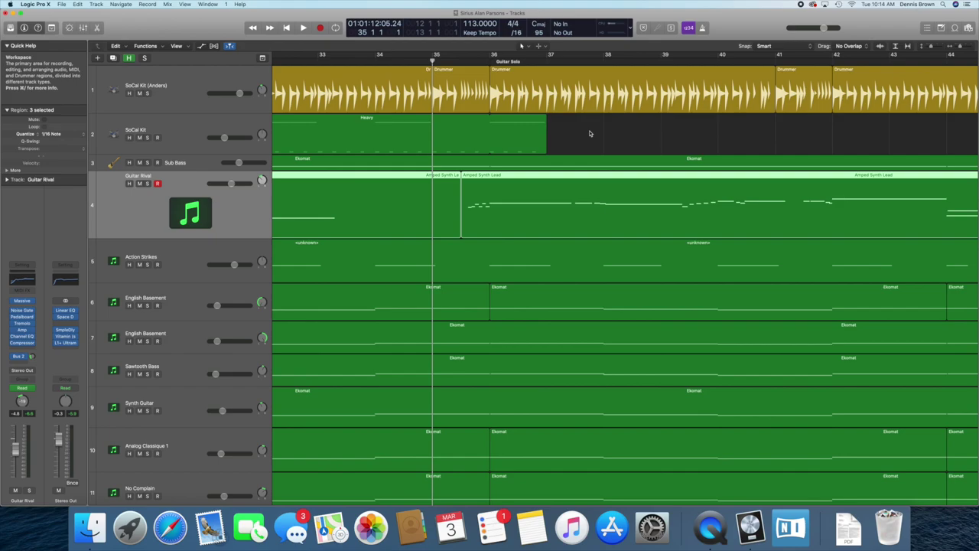
{"action": "key", "text": "space"}
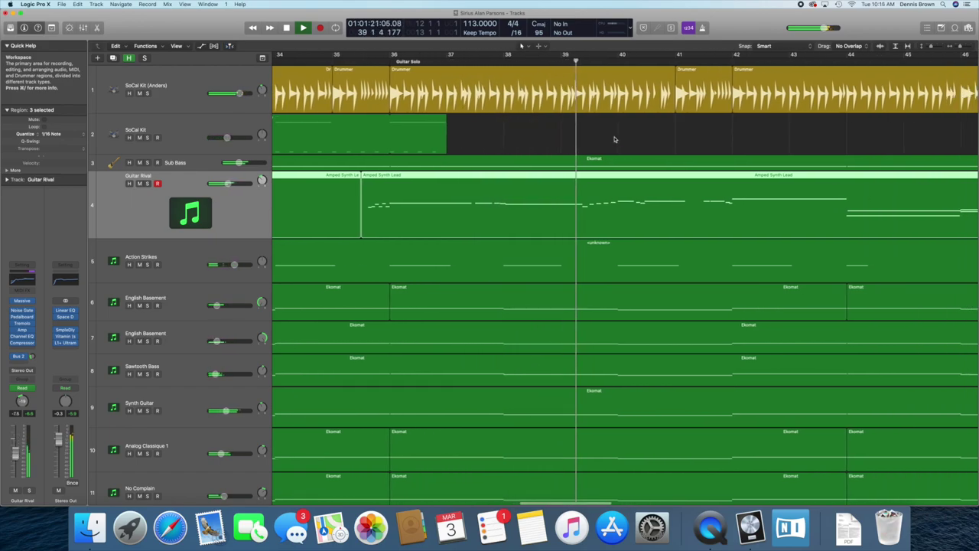
{"action": "scroll", "coordinate": [616, 139], "scroll_direction": "down", "scroll_amount": 5}
{"action": "scroll", "coordinate": [614, 139], "scroll_direction": "down", "scroll_amount": 8}
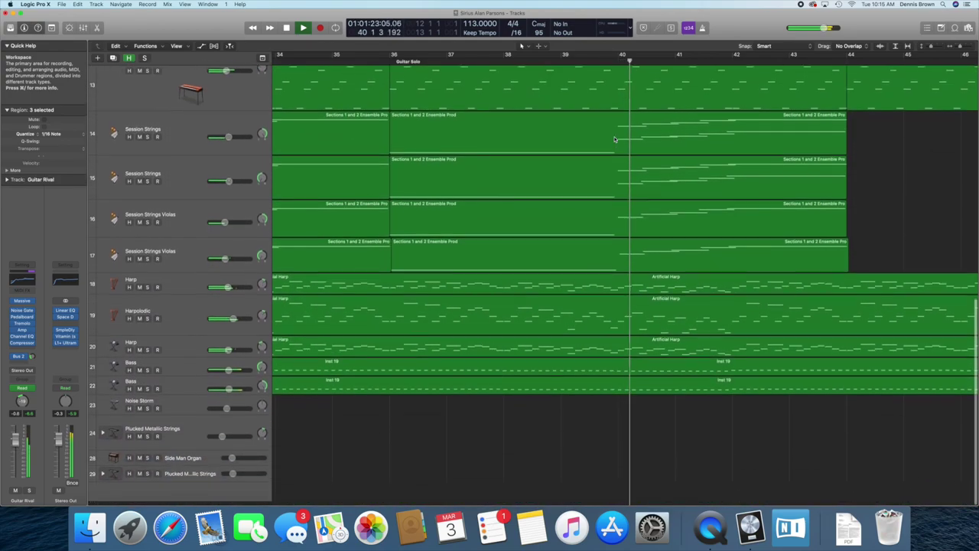
{"action": "scroll", "coordinate": [615, 140], "scroll_direction": "left", "scroll_amount": 5}
{"action": "scroll", "coordinate": [615, 139], "scroll_direction": "right", "scroll_amount": 5}
{"action": "scroll", "coordinate": [615, 139], "scroll_direction": "right", "scroll_amount": 5}
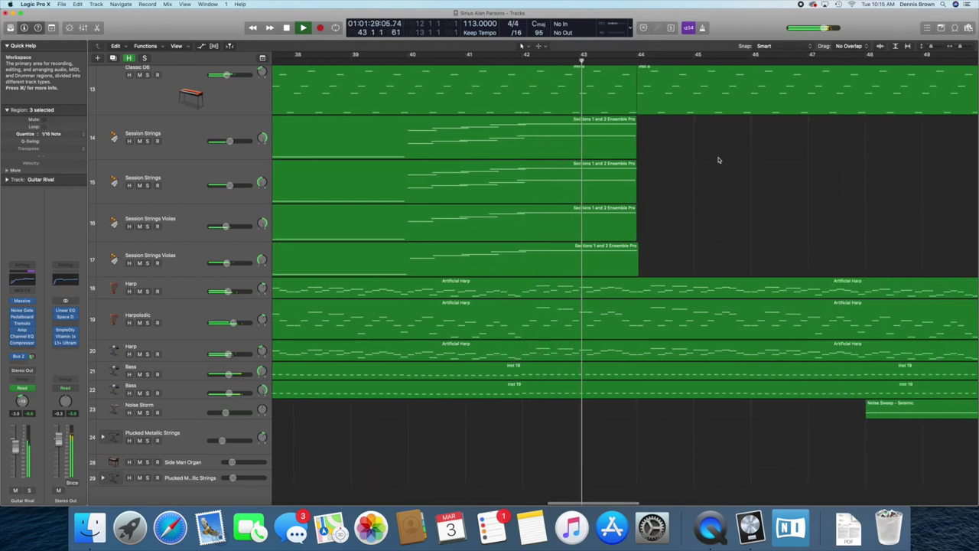
{"action": "scroll", "coordinate": [719, 160], "scroll_direction": "right", "scroll_amount": 2}
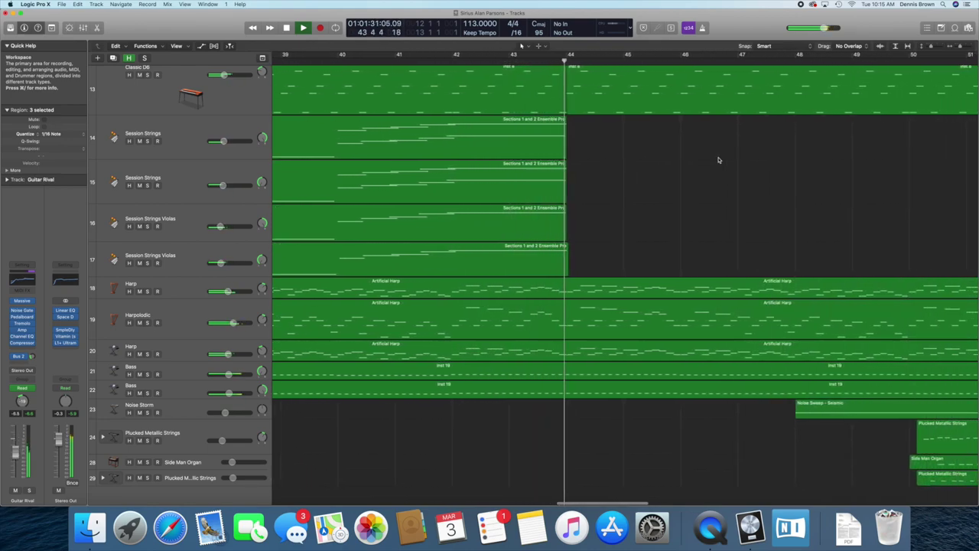
Stop playback, place the playhead at bar 28, and select both Bass tracks where their regions begin.
{"action": "scroll", "coordinate": [718, 160], "scroll_direction": "left", "scroll_amount": 20}
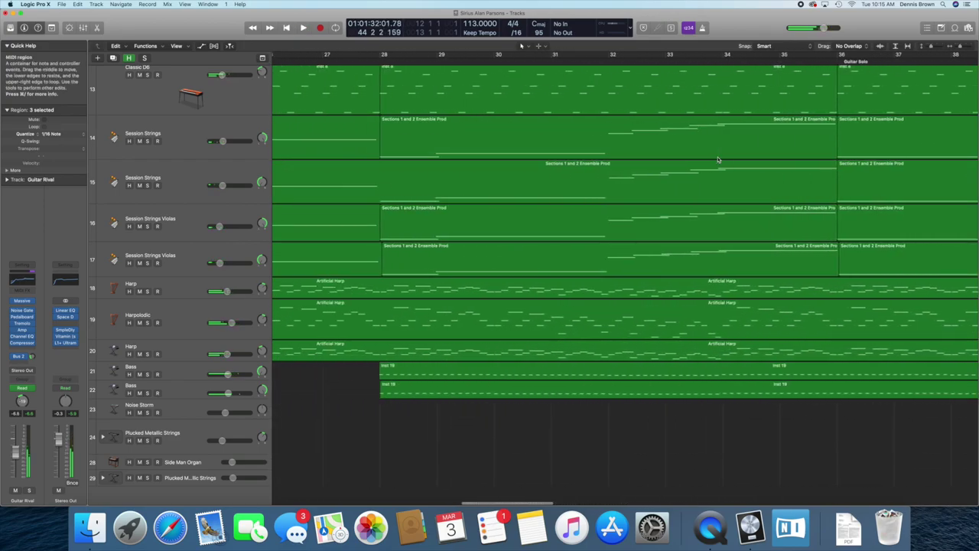
{"action": "scroll", "coordinate": [630, 156], "scroll_direction": "up", "scroll_amount": 12}
{"action": "scroll", "coordinate": [535, 123], "scroll_direction": "right", "scroll_amount": 5}
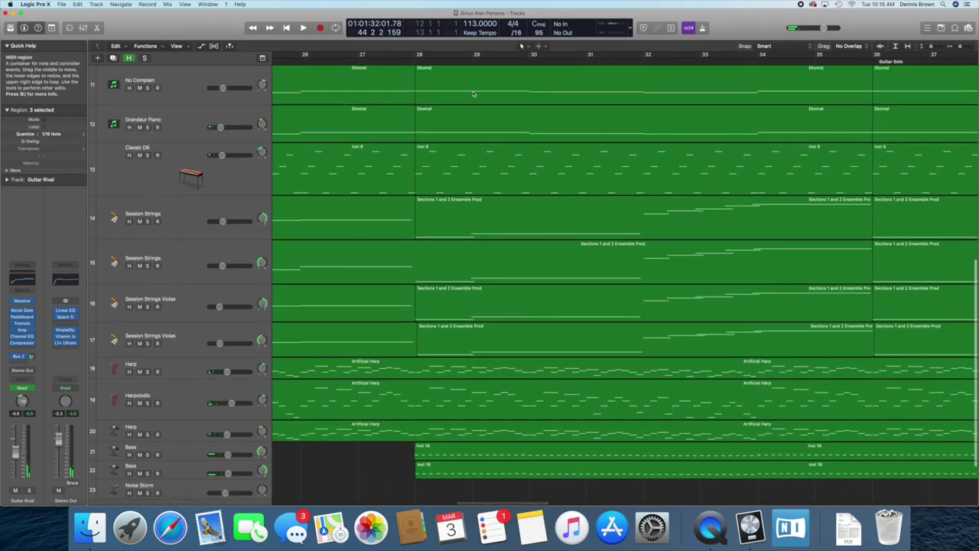
{"action": "scroll", "coordinate": [475, 94], "scroll_direction": "down", "scroll_amount": 1}
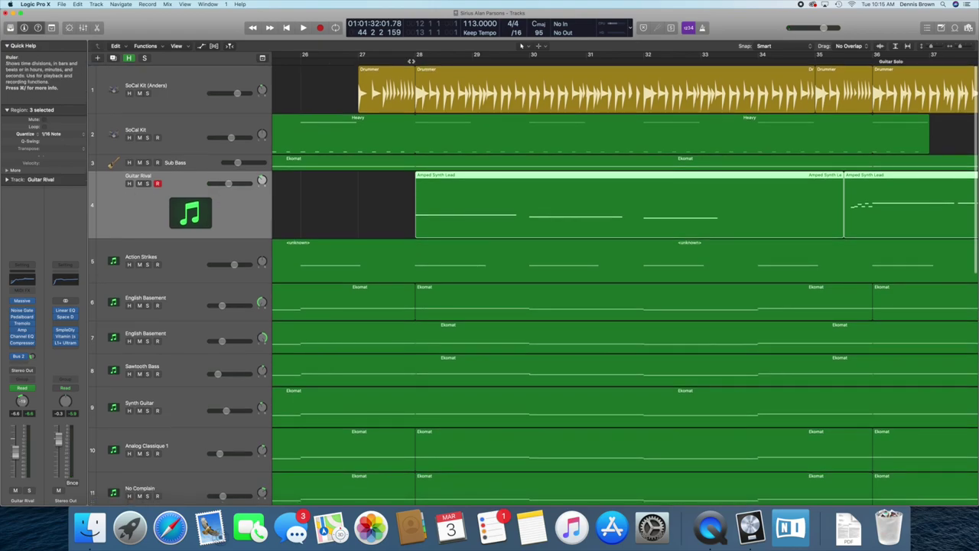
{"action": "left_click", "coordinate": [414, 59]}
{"action": "scroll", "coordinate": [527, 135], "scroll_direction": "down", "scroll_amount": 15}
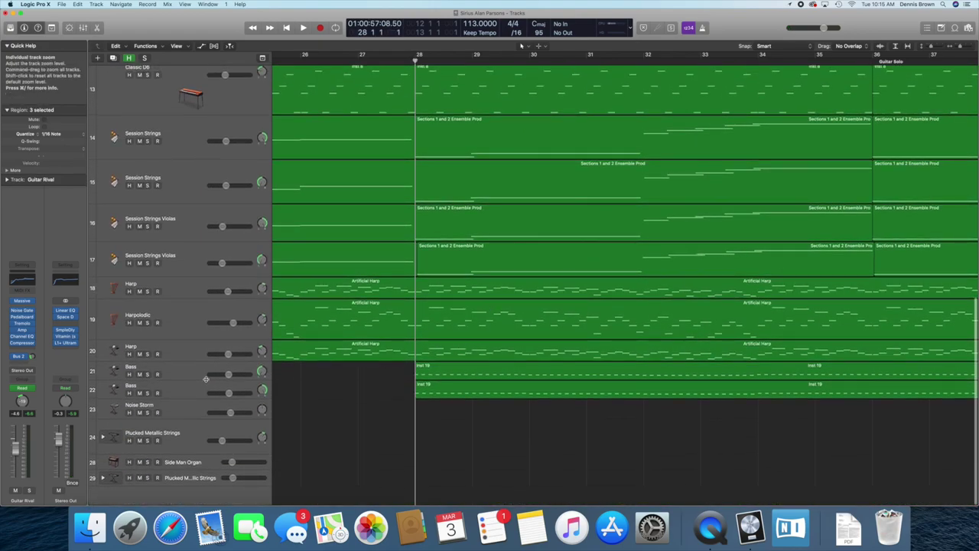
{"action": "left_click", "coordinate": [196, 375]}
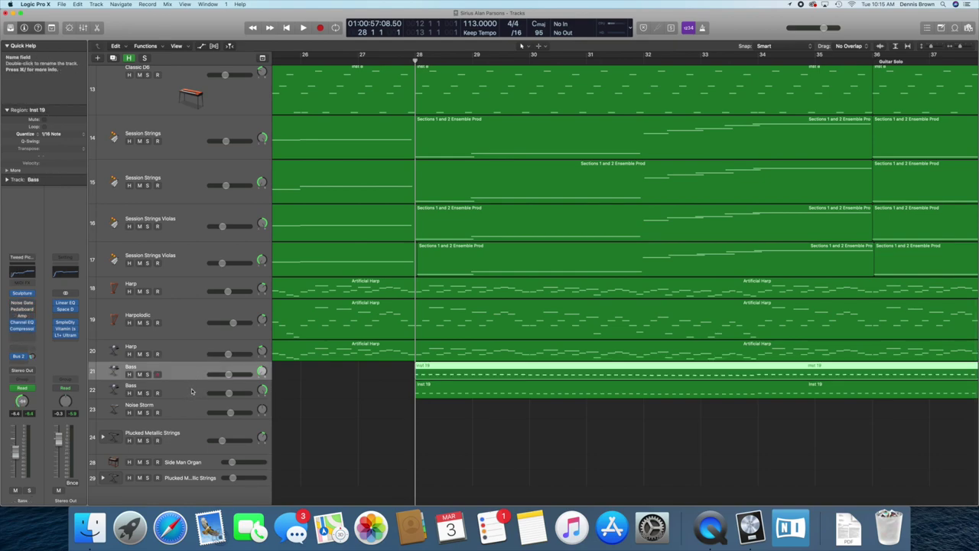
{"action": "left_click", "coordinate": [192, 391], "text": "shift"}
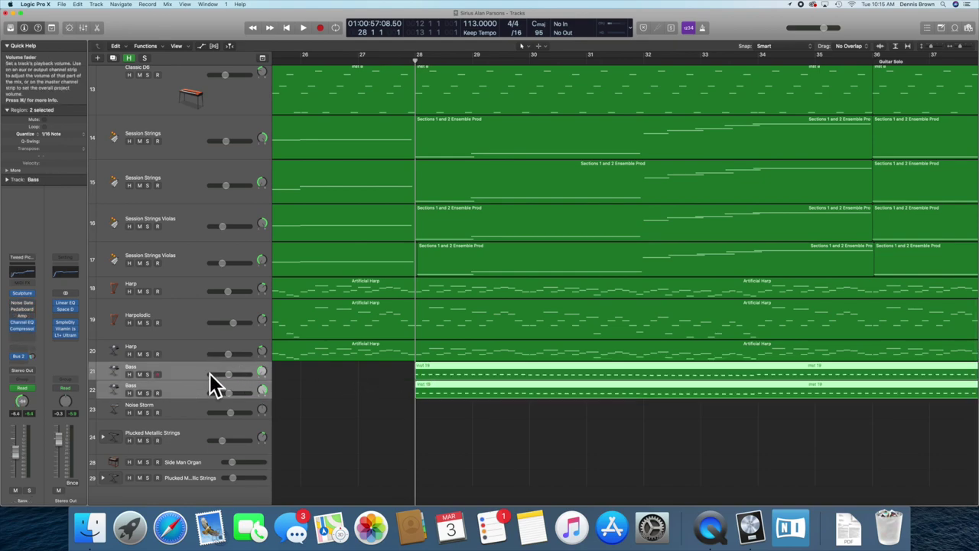
Open the first Bass track's Inst 19 region in the Piano Roll, audition its repeated notes from bar 28 to bar 35, and close the editor.
{"action": "left_click", "coordinate": [199, 374]}
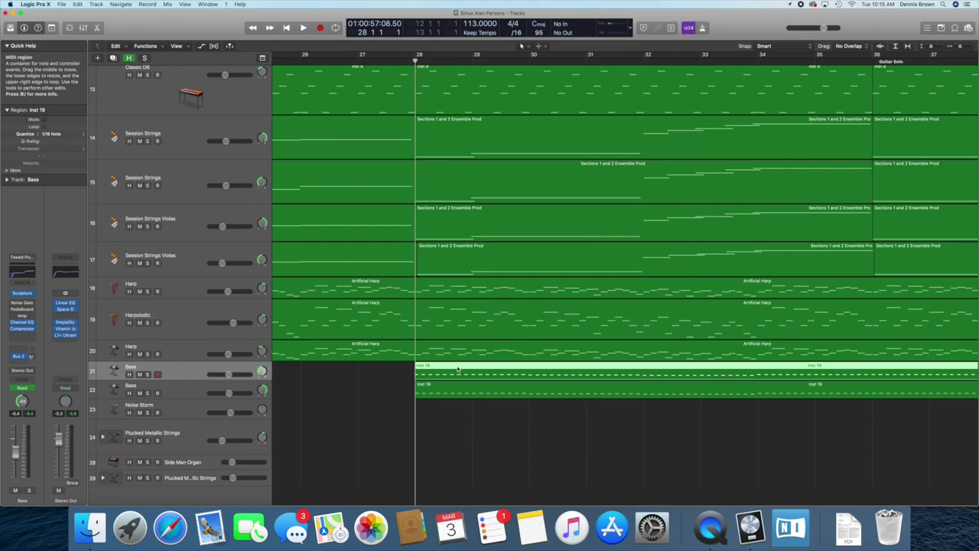
{"action": "double_click", "coordinate": [457, 370]}
{"action": "scroll", "coordinate": [421, 327], "scroll_direction": "down", "scroll_amount": 4}
{"action": "scroll", "coordinate": [383, 329], "scroll_direction": "right", "scroll_amount": 10}
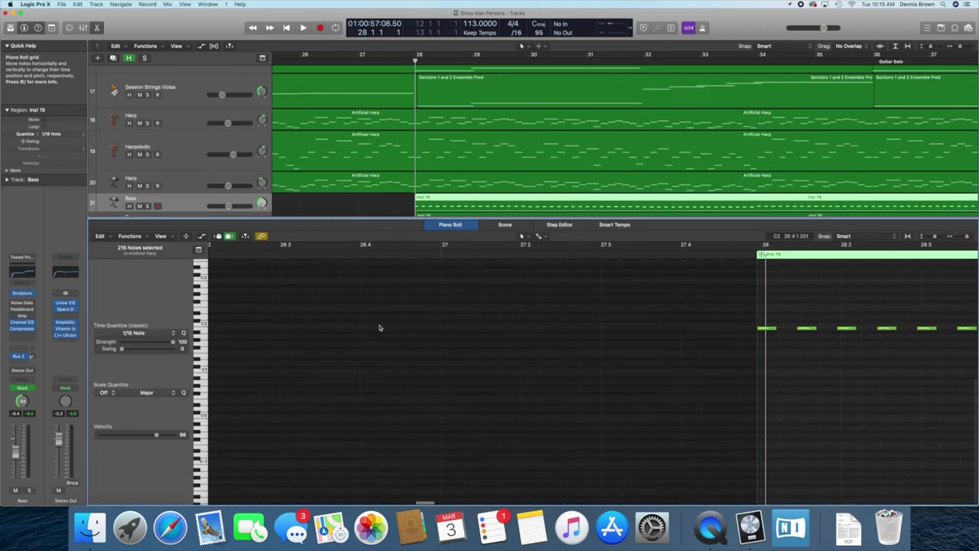
{"action": "scroll", "coordinate": [448, 333], "scroll_direction": "right", "scroll_amount": 2}
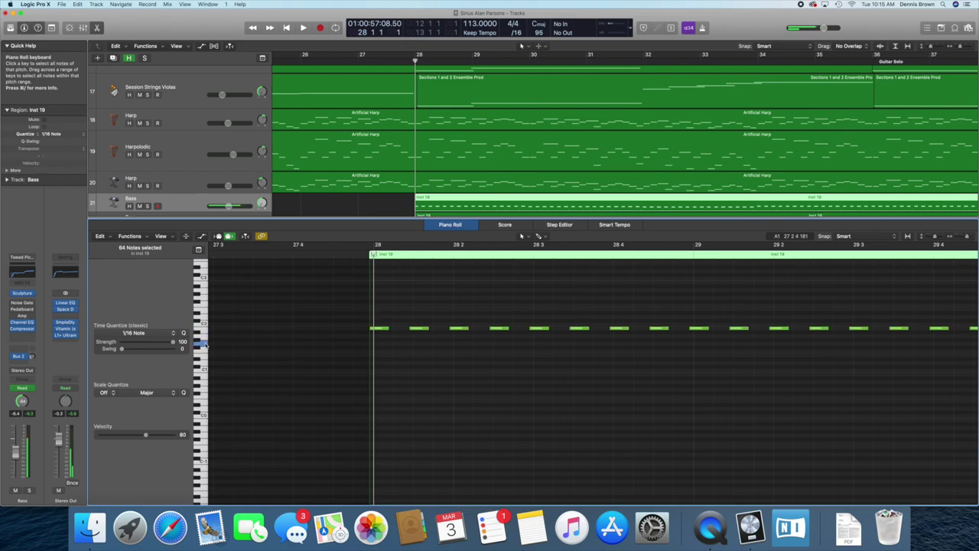
{"action": "scroll", "coordinate": [444, 383], "scroll_direction": "right", "scroll_amount": 10}
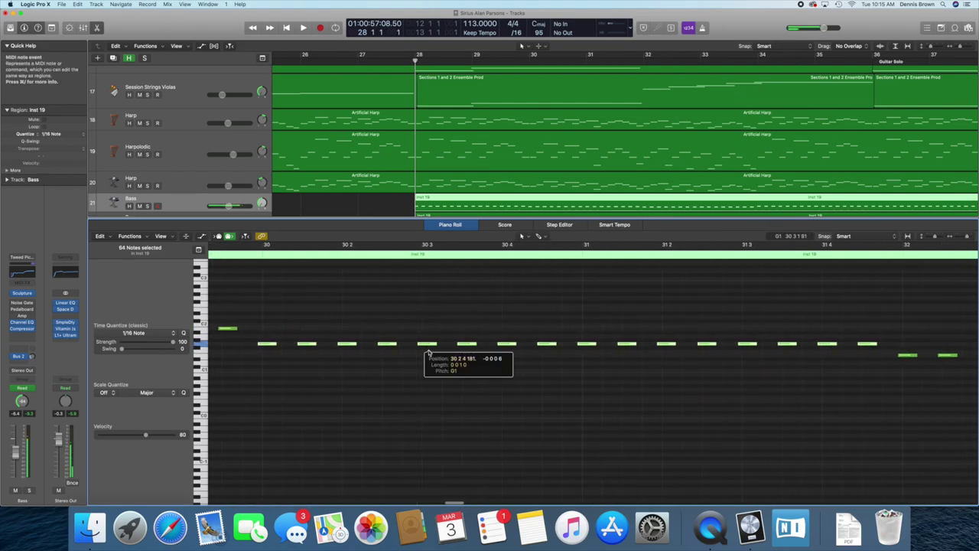
{"action": "left_click", "coordinate": [429, 366]}
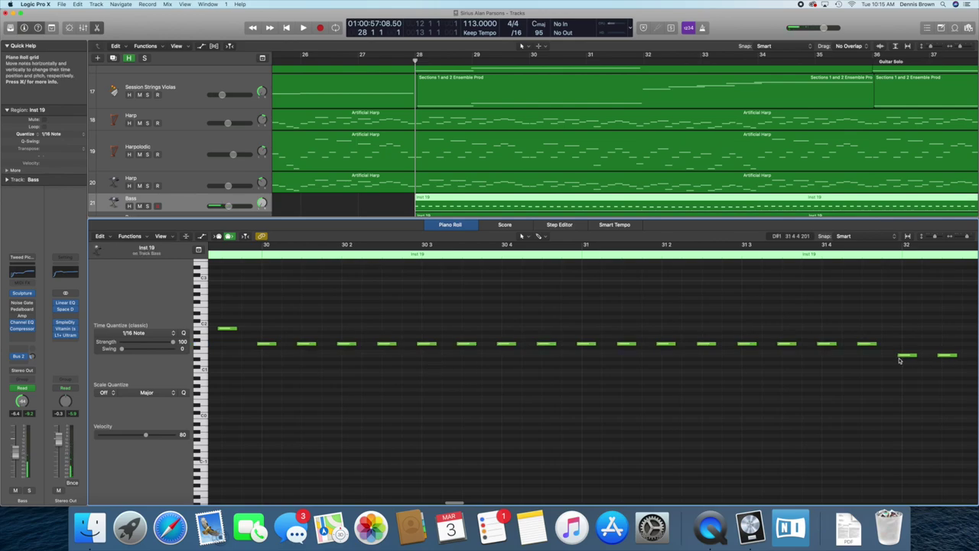
{"action": "scroll", "coordinate": [842, 394], "scroll_direction": "right", "scroll_amount": 10}
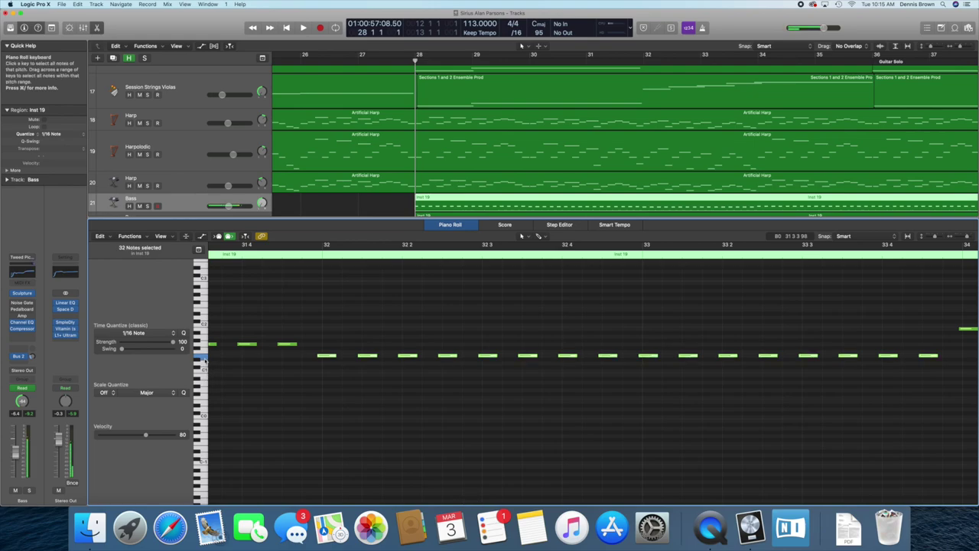
{"action": "scroll", "coordinate": [403, 399], "scroll_direction": "right", "scroll_amount": 8}
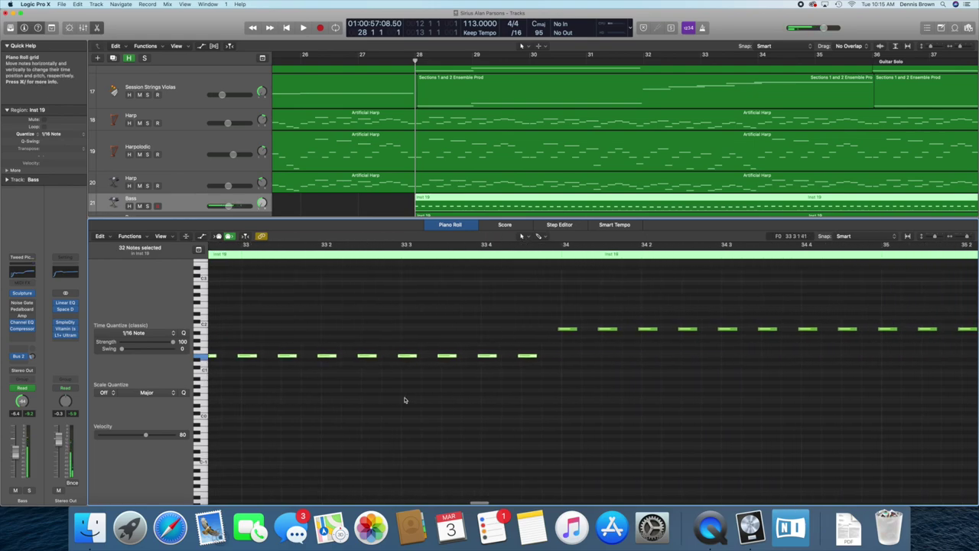
{"action": "left_click", "coordinate": [485, 329]}
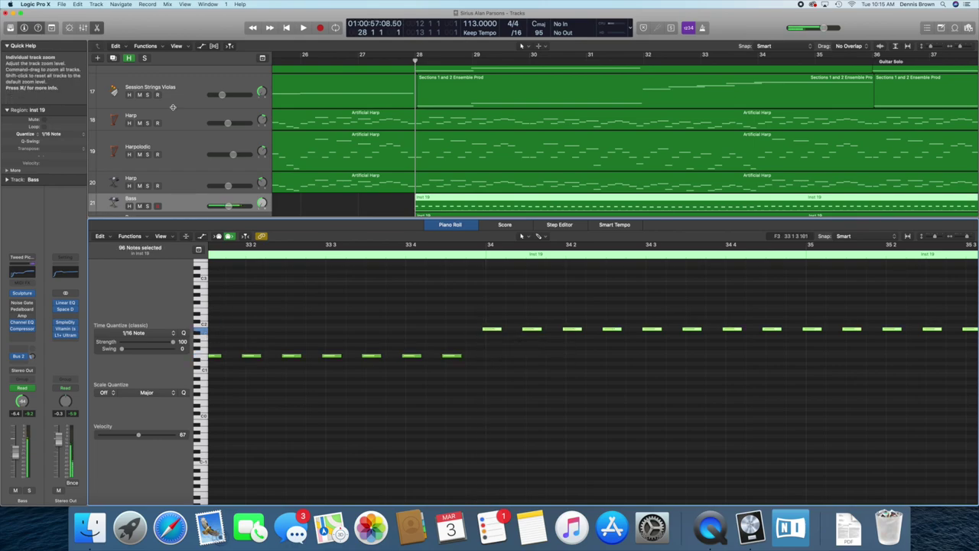
{"action": "left_click", "coordinate": [96, 28]}
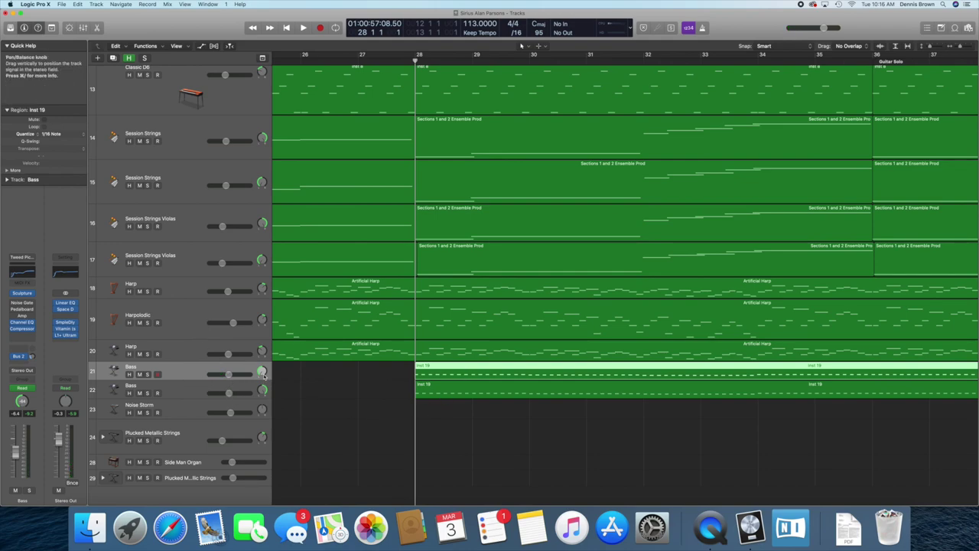
Select the second Bass track, play from bar 28, and solo both Bass tracks for a moment before returning to the full mix.
{"action": "left_click", "coordinate": [197, 390]}
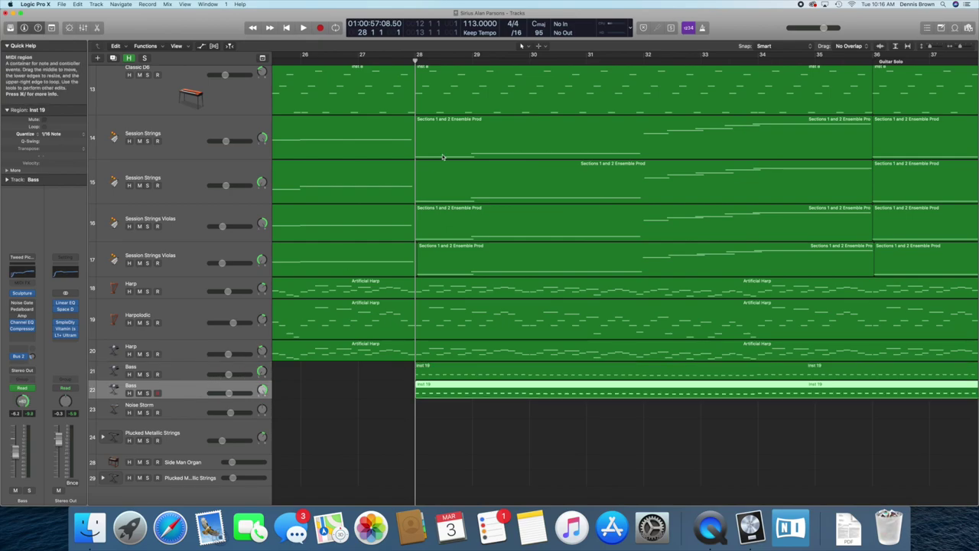
{"action": "key", "text": "space"}
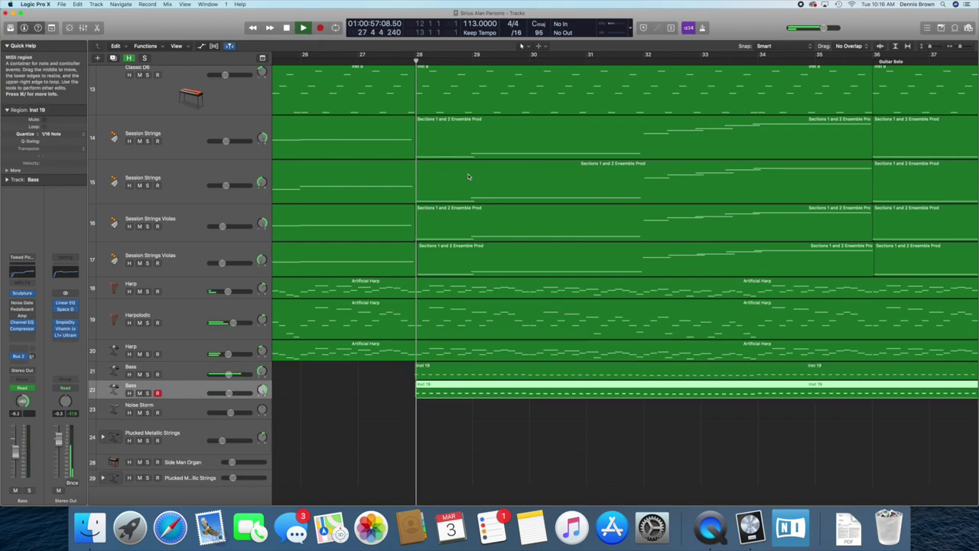
{"action": "left_click", "coordinate": [147, 392]}
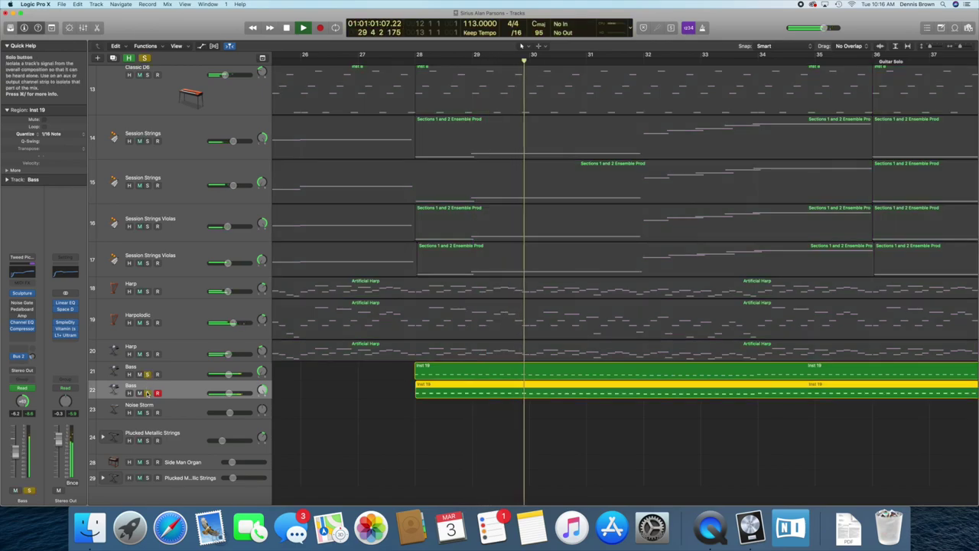
{"action": "left_click", "coordinate": [148, 392]}
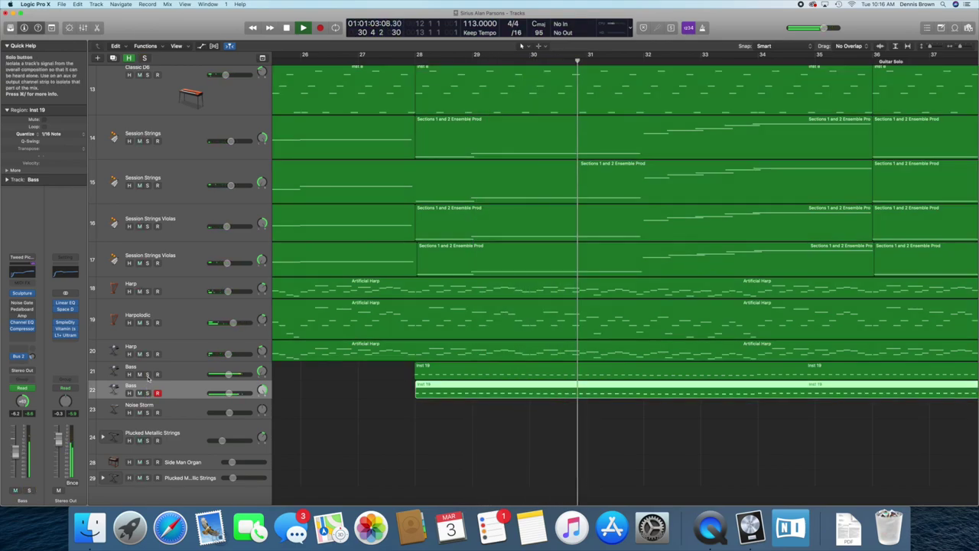
Continue playback while locating the guitar solo section in the drum, guitar and synth tracks, and stop at bar 34.
{"action": "scroll", "coordinate": [378, 250], "scroll_direction": "right", "scroll_amount": 15}
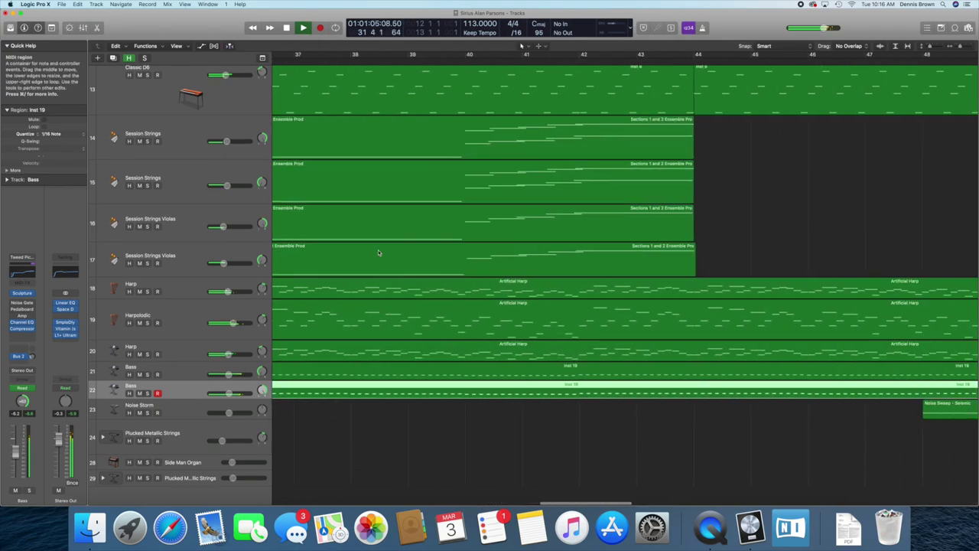
{"action": "scroll", "coordinate": [572, 251], "scroll_direction": "up", "scroll_amount": 10}
{"action": "scroll", "coordinate": [572, 250], "scroll_direction": "up", "scroll_amount": 2}
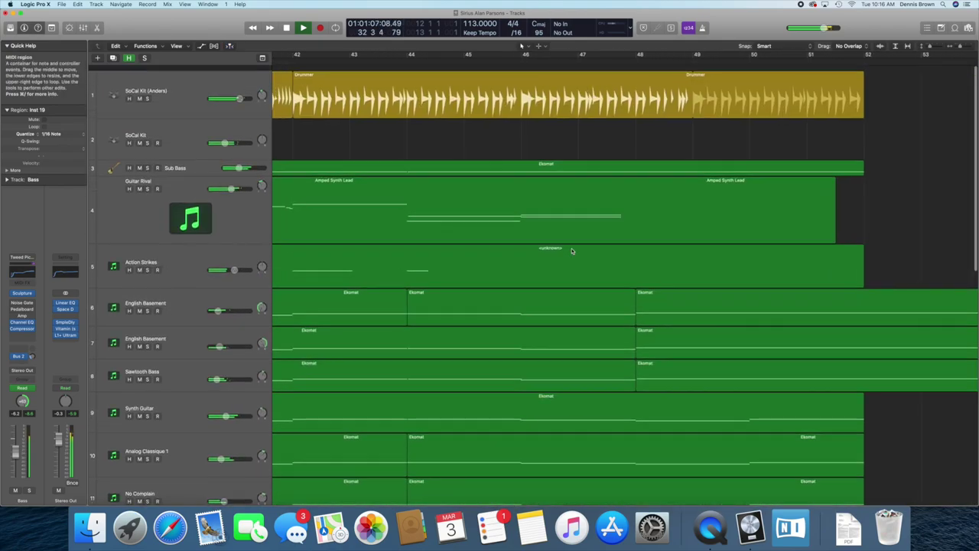
{"action": "scroll", "coordinate": [596, 176], "scroll_direction": "left", "scroll_amount": 10}
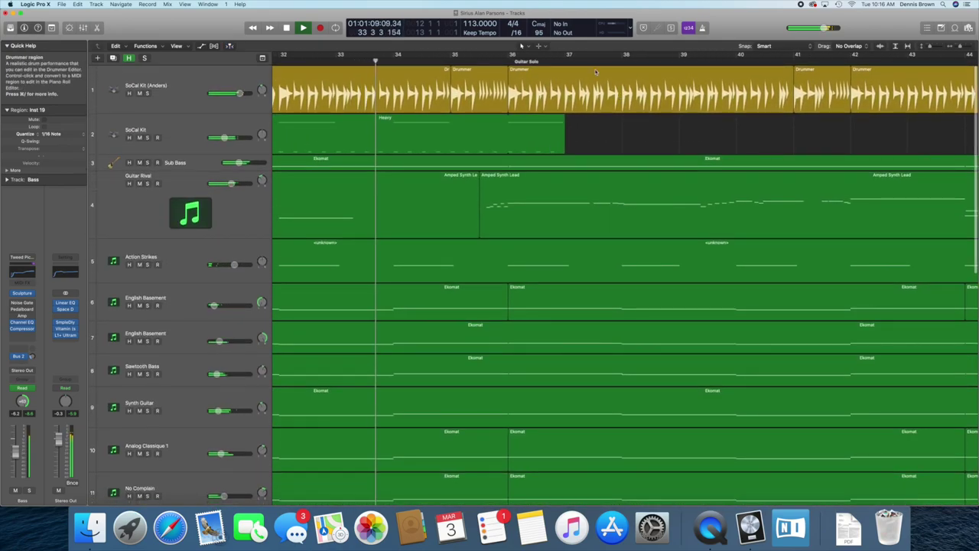
{"action": "key", "text": "space"}
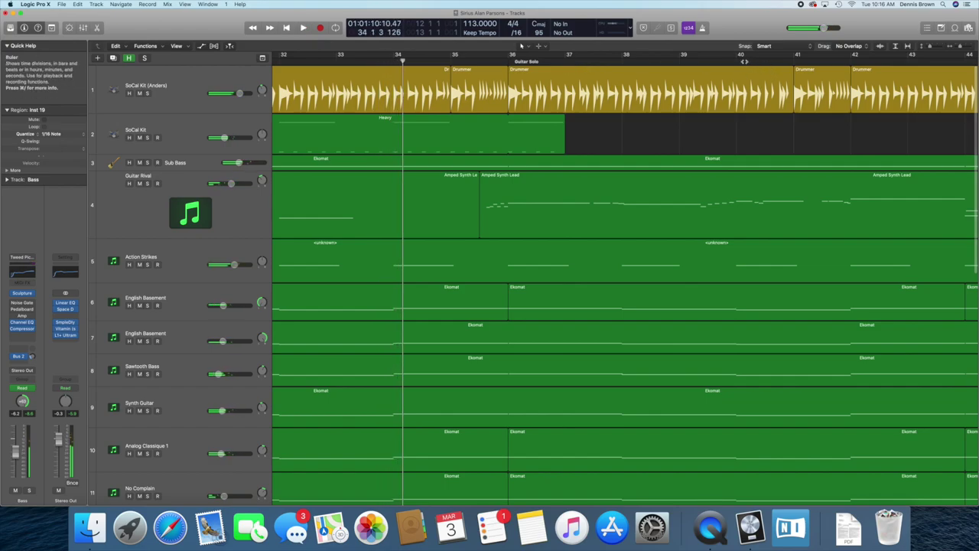
Play the end of the guitar solo from bar 42 to bar 47, following the Guitar Rival chords, and stop playback.
{"action": "scroll", "coordinate": [773, 71], "scroll_direction": "right", "scroll_amount": 5}
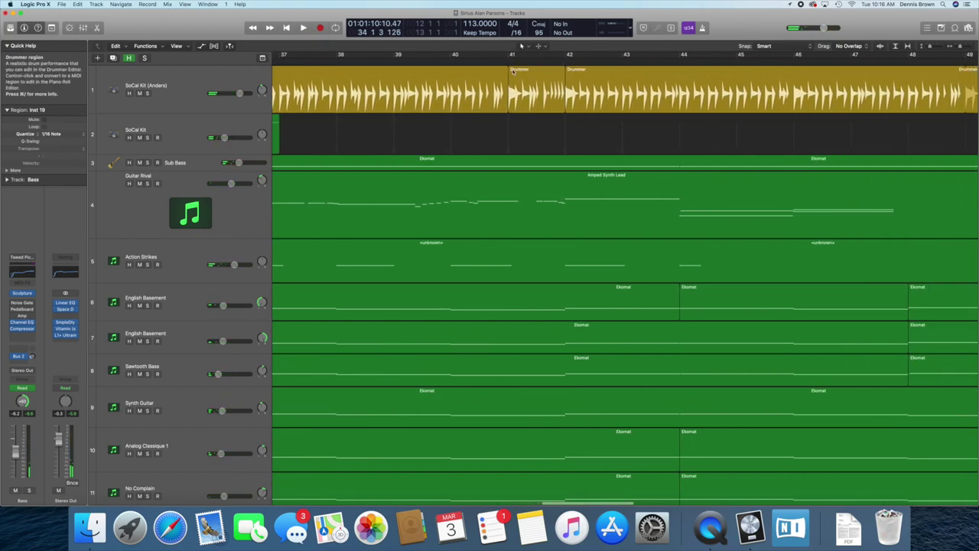
{"action": "key", "text": "space"}
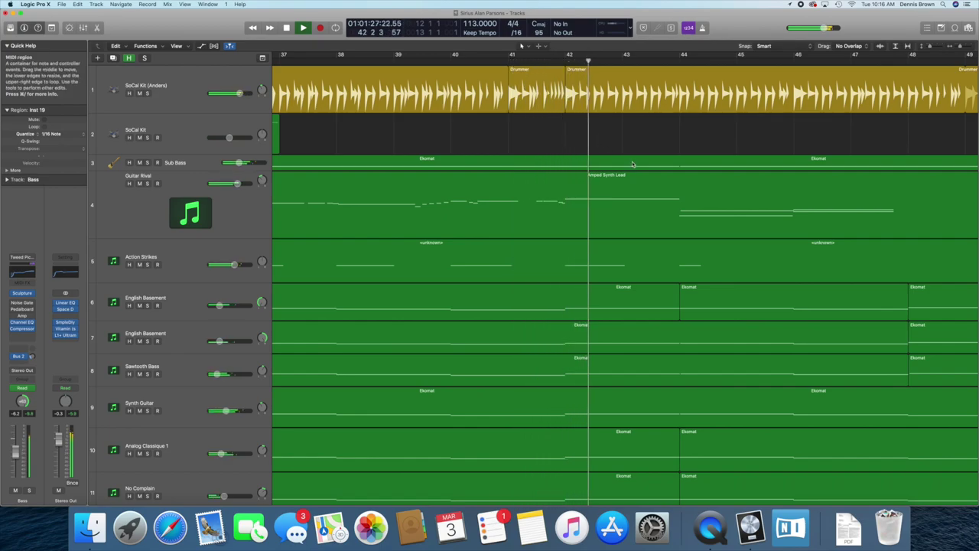
{"action": "scroll", "coordinate": [627, 160], "scroll_direction": "right", "scroll_amount": 2}
{"action": "scroll", "coordinate": [633, 164], "scroll_direction": "right", "scroll_amount": 3}
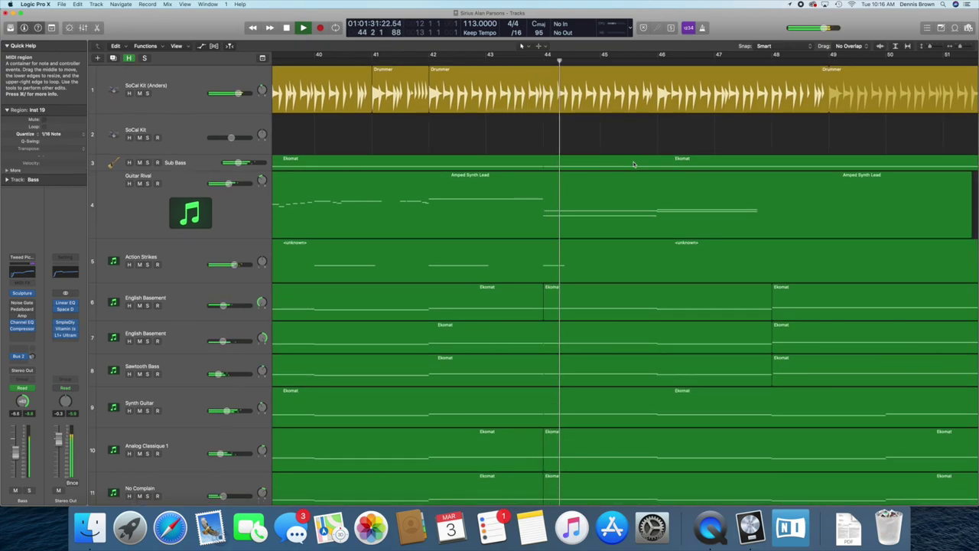
{"action": "scroll", "coordinate": [727, 204], "scroll_direction": "right", "scroll_amount": 1}
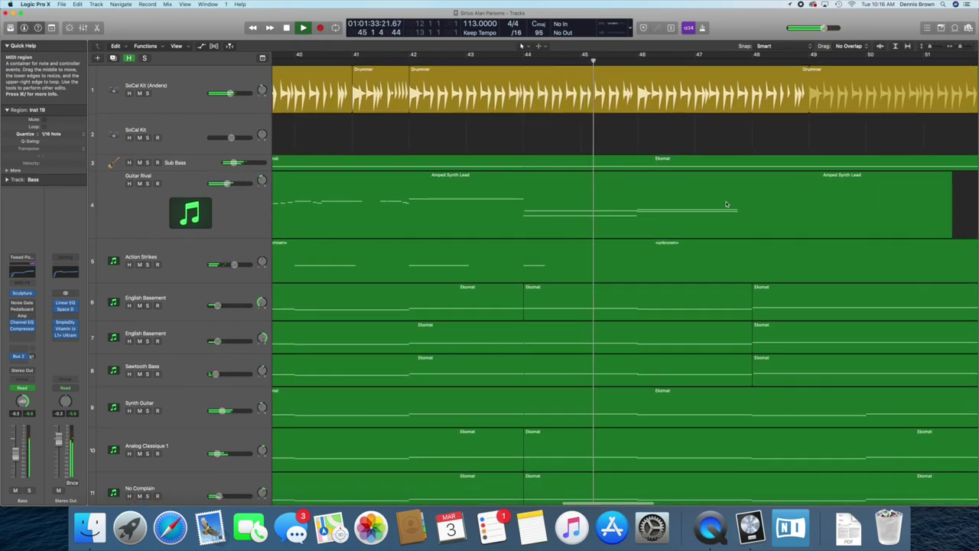
{"action": "scroll", "coordinate": [759, 205], "scroll_direction": "right", "scroll_amount": 2}
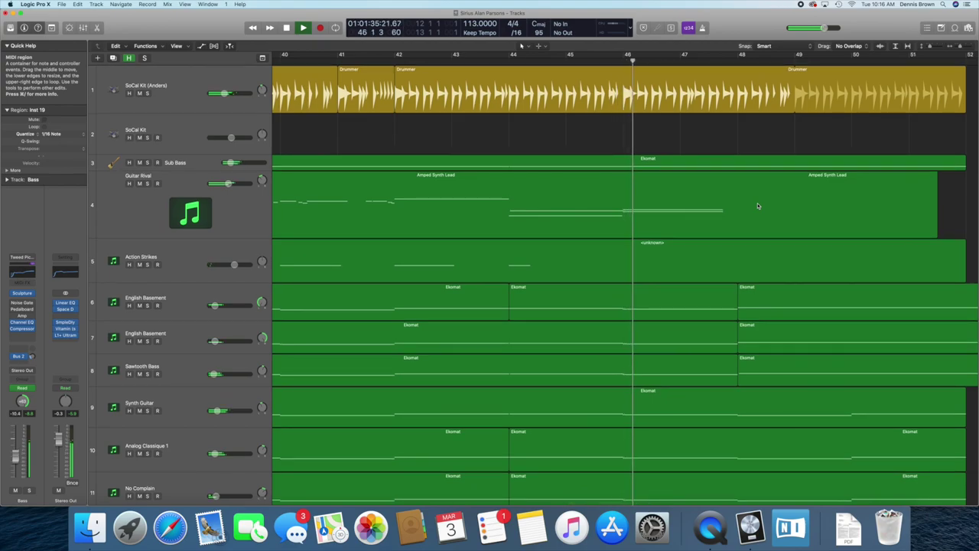
{"action": "scroll", "coordinate": [757, 203], "scroll_direction": "right", "scroll_amount": 2}
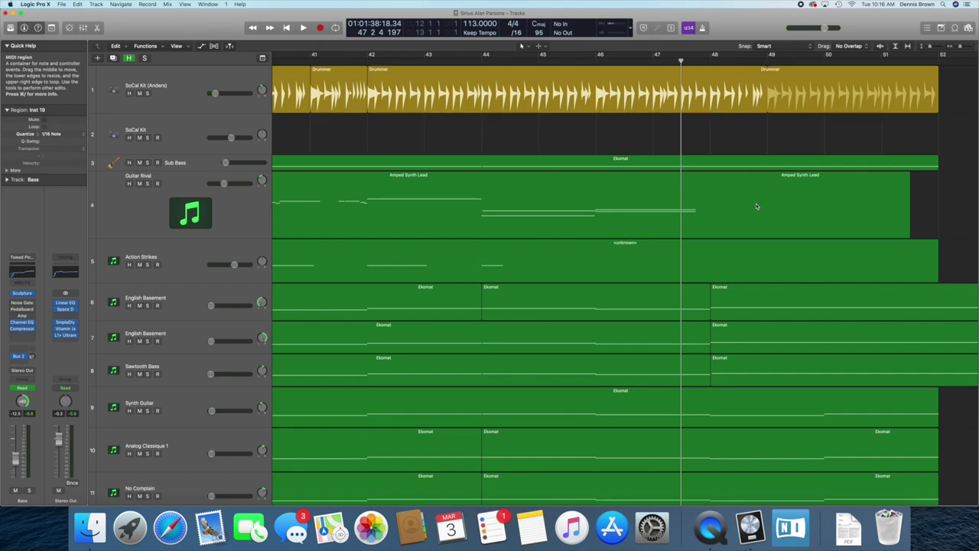
Review the Guitar Rival ending up to bar 52, place the playhead at bar 44, and start playback.
{"action": "scroll", "coordinate": [750, 206], "scroll_direction": "right", "scroll_amount": 5}
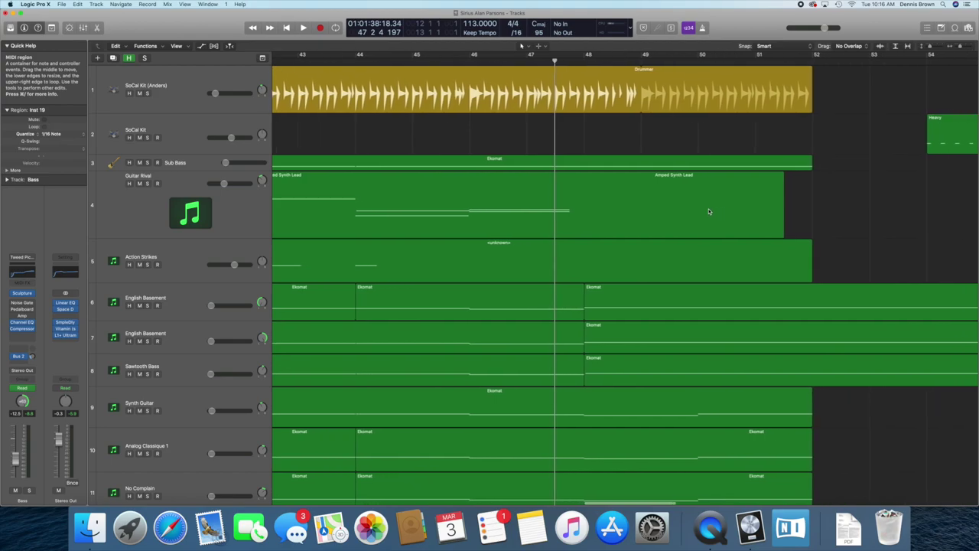
{"action": "scroll", "coordinate": [705, 209], "scroll_direction": "right", "scroll_amount": 5}
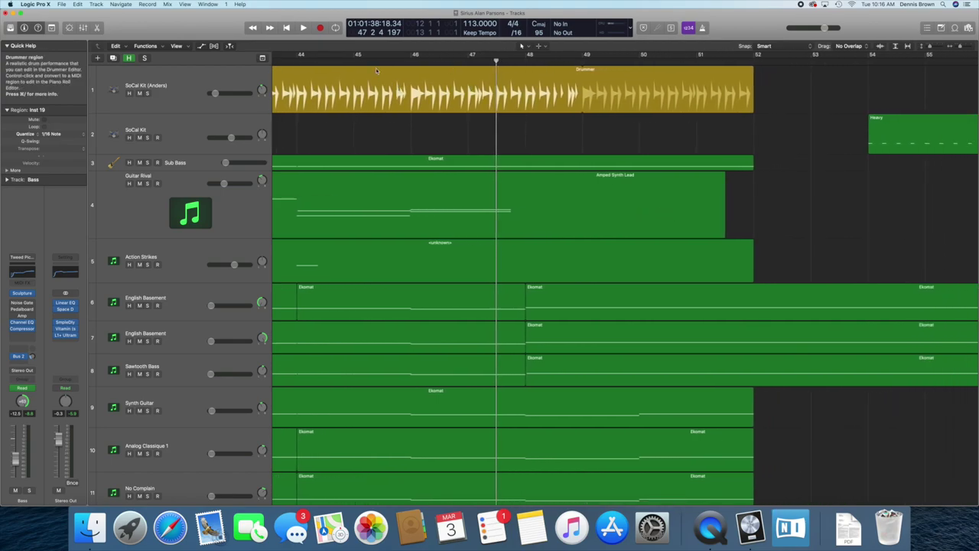
{"action": "left_click", "coordinate": [296, 60]}
{"action": "key", "text": "space"}
{"action": "scroll", "coordinate": [600, 207], "scroll_direction": "right", "scroll_amount": 1}
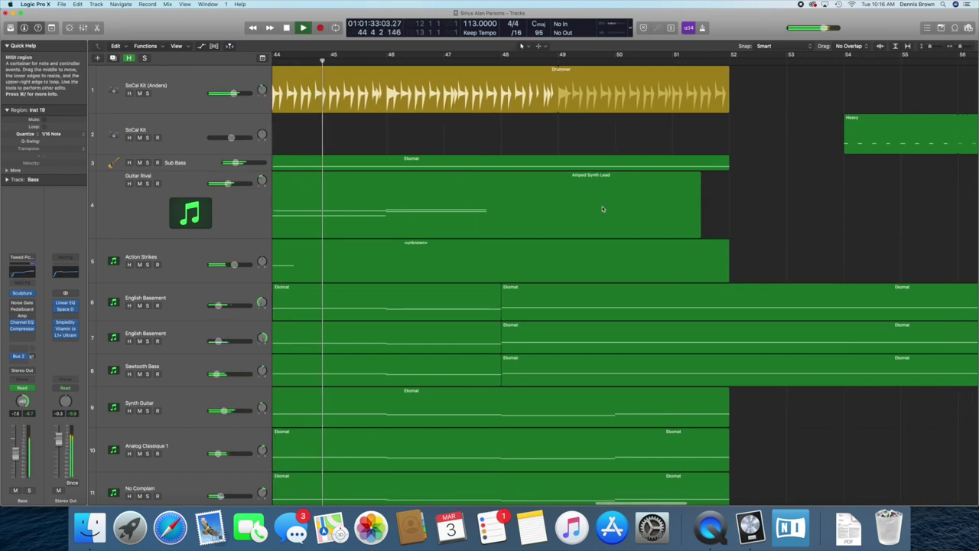
{"action": "scroll", "coordinate": [612, 209], "scroll_direction": "left", "scroll_amount": 7}
{"action": "scroll", "coordinate": [662, 214], "scroll_direction": "right", "scroll_amount": 1}
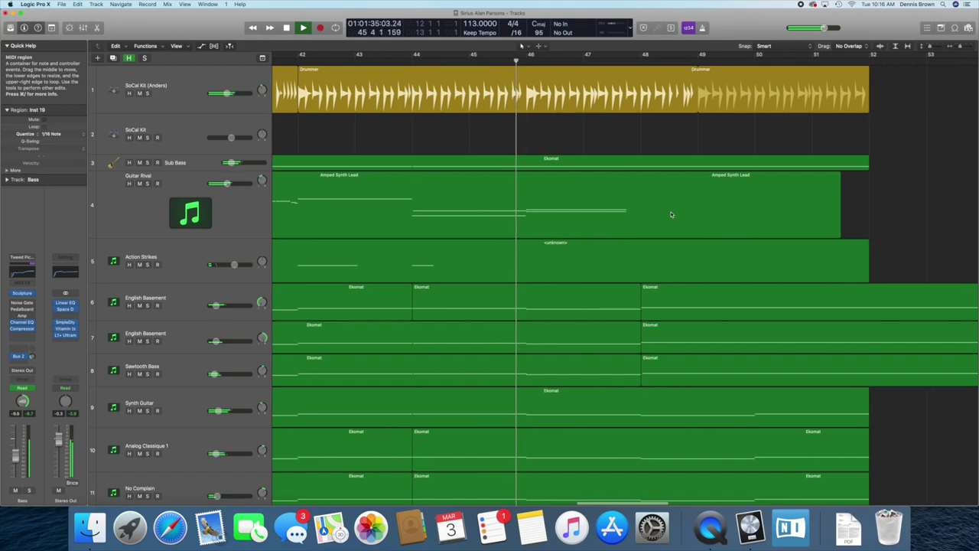
During playback, check the synth, strings, harp and bass tracks down to Side Man Organ, and return to the drum tracks.
{"action": "scroll", "coordinate": [670, 214], "scroll_direction": "down", "scroll_amount": 3}
{"action": "scroll", "coordinate": [671, 214], "scroll_direction": "down", "scroll_amount": 10}
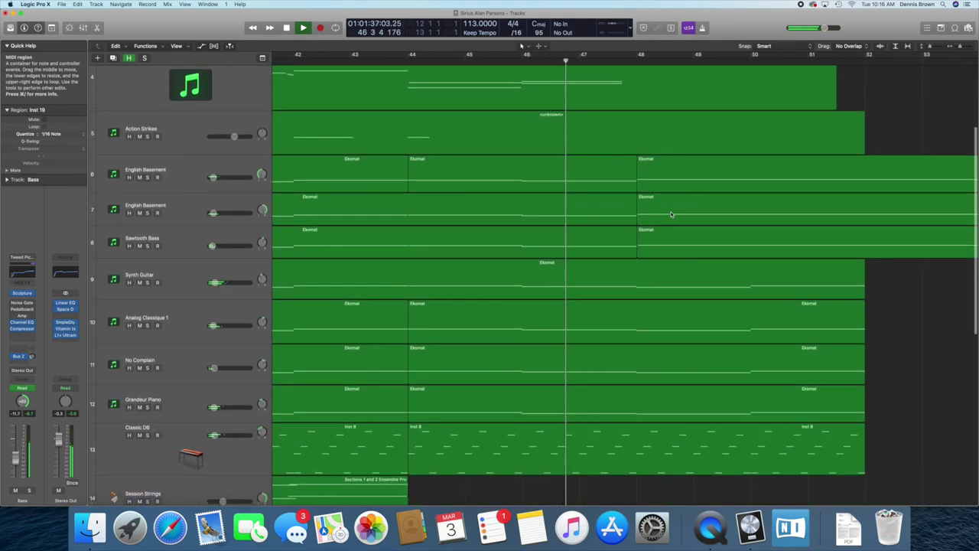
{"action": "scroll", "coordinate": [671, 214], "scroll_direction": "down", "scroll_amount": 1}
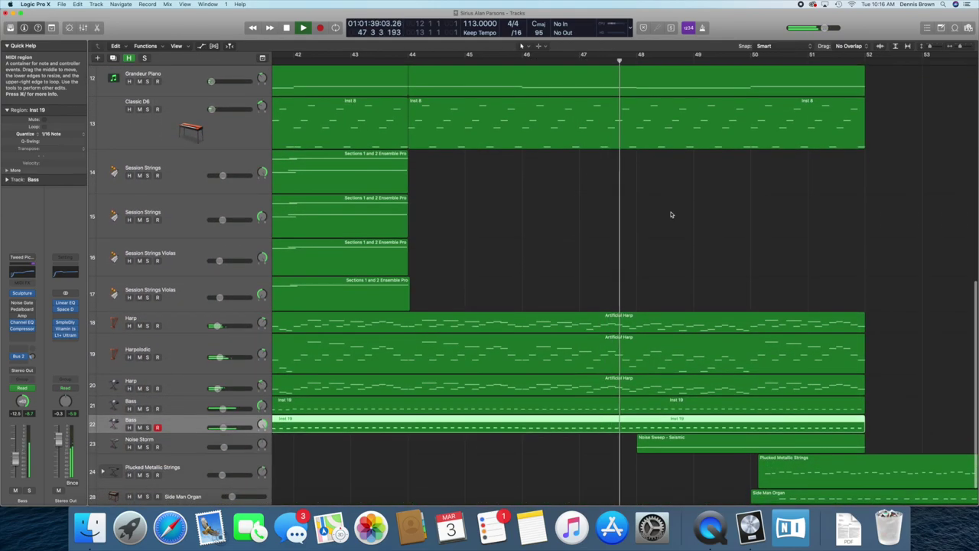
{"action": "scroll", "coordinate": [670, 214], "scroll_direction": "up", "scroll_amount": 3}
{"action": "scroll", "coordinate": [671, 215], "scroll_direction": "up", "scroll_amount": 10}
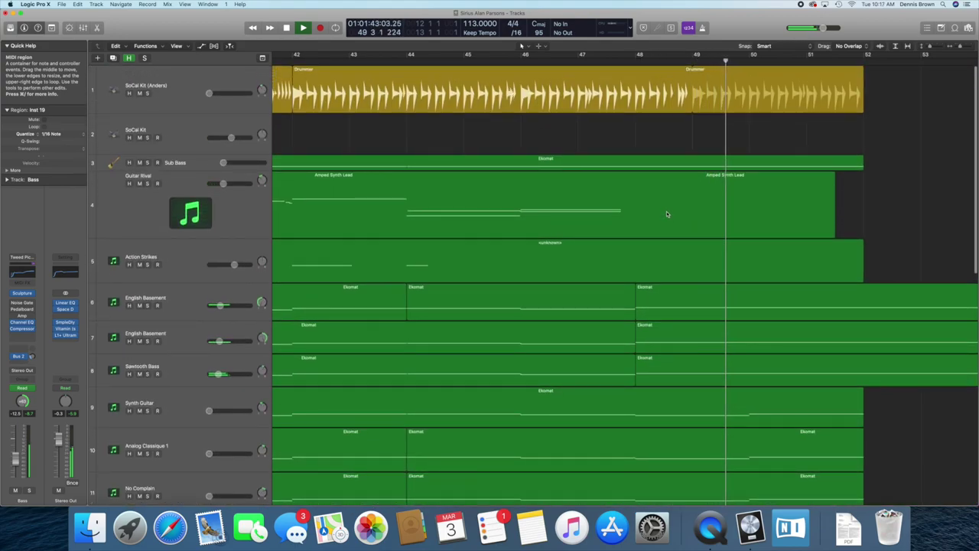
Follow the playback past the end of the drum and Guitar Rival regions to bar 52, and stop it.
{"action": "scroll", "coordinate": [667, 215], "scroll_direction": "right", "scroll_amount": 5}
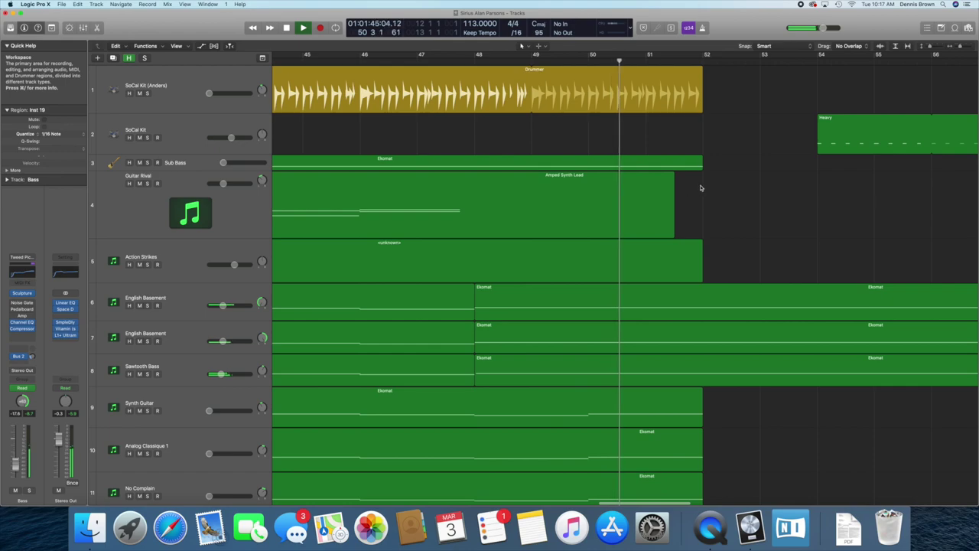
{"action": "scroll", "coordinate": [688, 199], "scroll_direction": "right", "scroll_amount": 2}
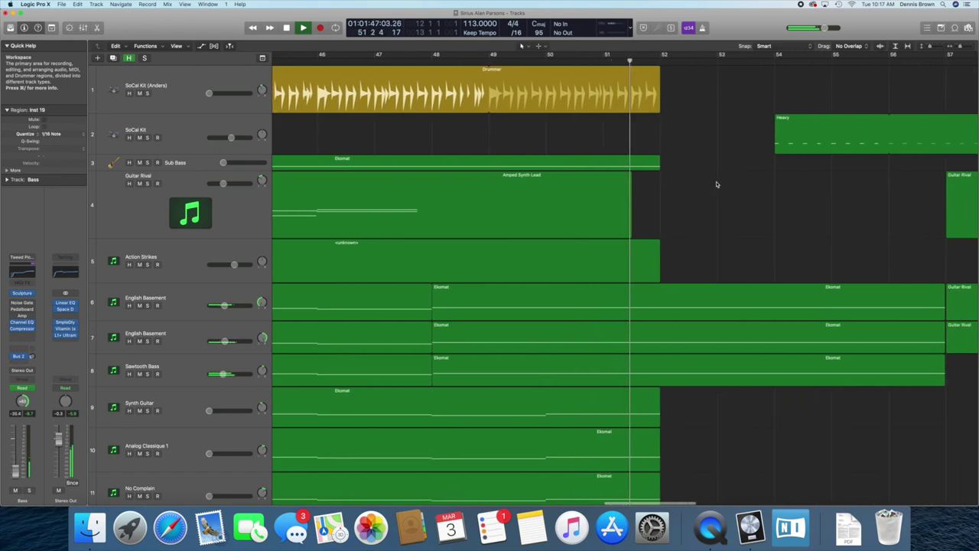
{"action": "scroll", "coordinate": [673, 169], "scroll_direction": "left", "scroll_amount": 5}
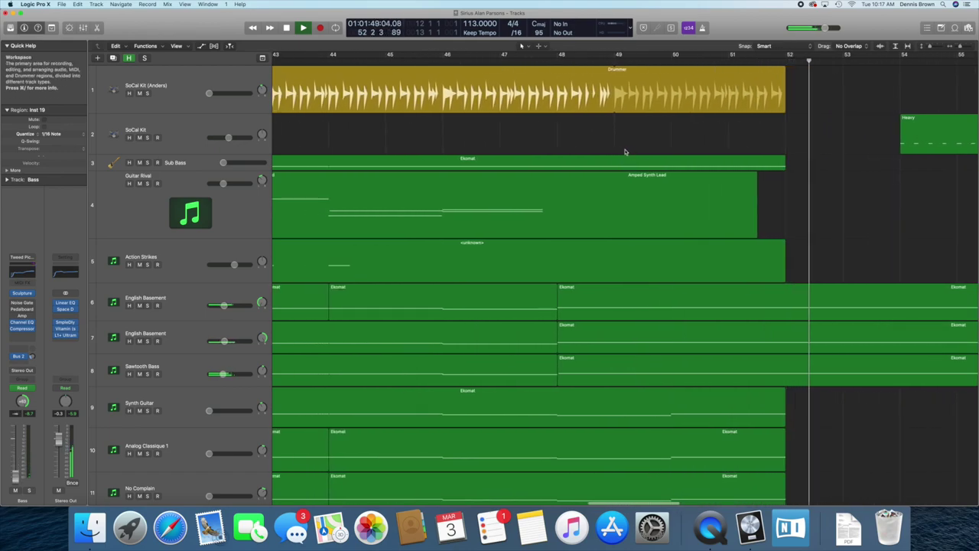
{"action": "key", "text": "space"}
Place the playhead at bar 48, select both English Basement tracks and the Sawtooth Bass track, and play to bar 49.
{"action": "left_click", "coordinate": [558, 61]}
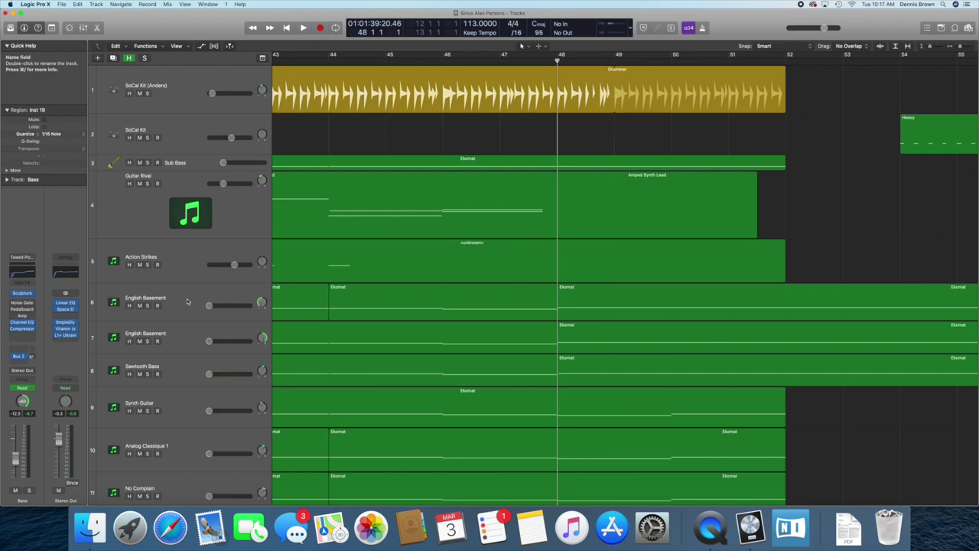
{"action": "left_click", "coordinate": [217, 314]}
{"action": "left_click", "coordinate": [176, 370], "text": "shift"}
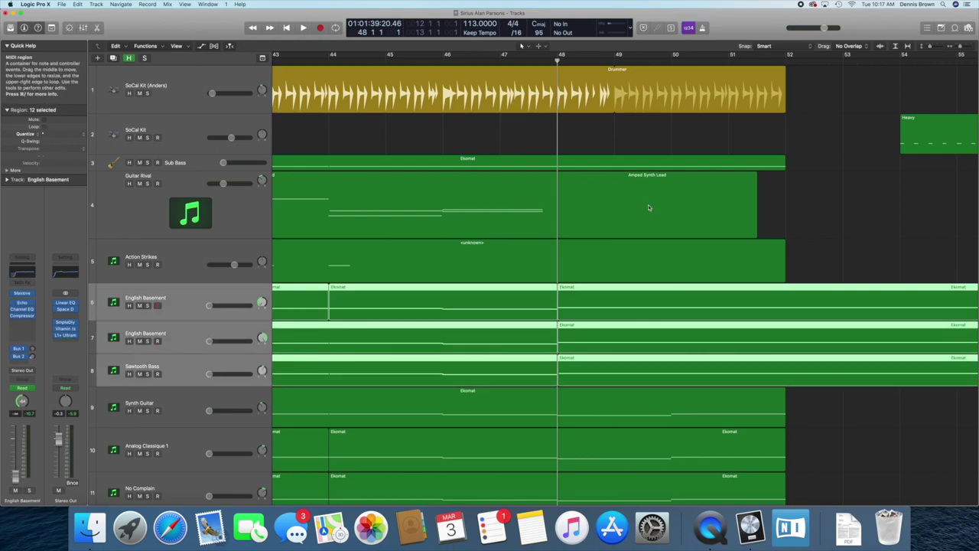
{"action": "key", "text": "space"}
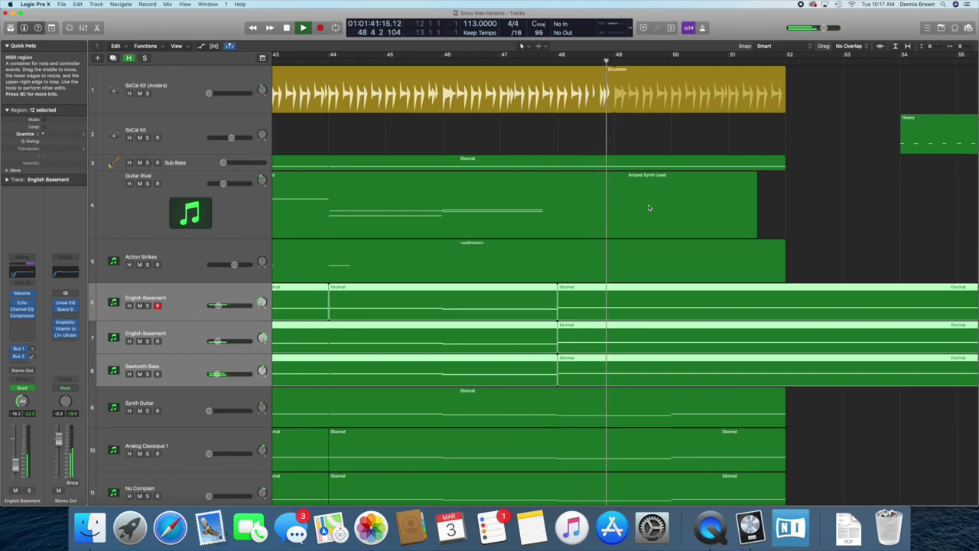
{"action": "key", "text": "space"}
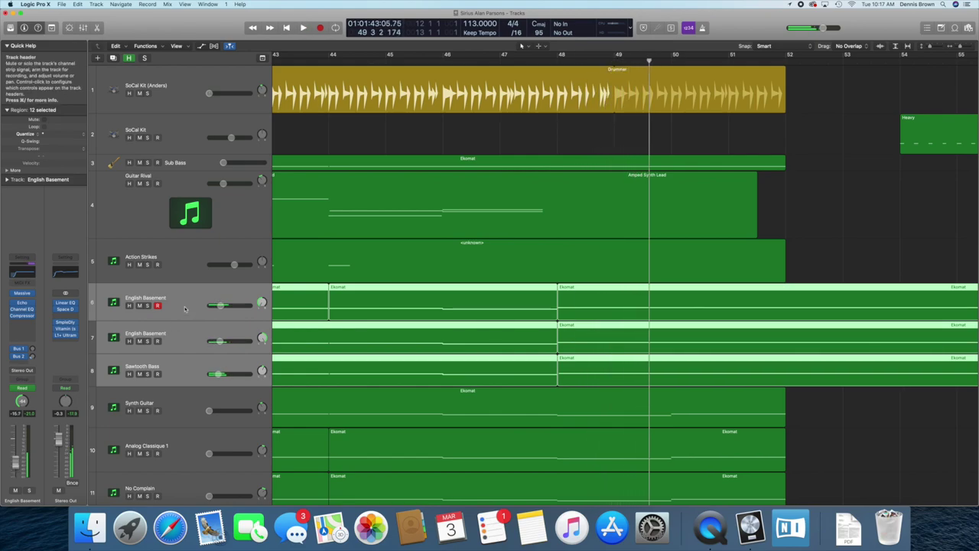
Select only the first English Basement track and play from about bar 48, following its sustained region toward the Heavy region.
{"action": "left_click", "coordinate": [184, 330]}
{"action": "left_click", "coordinate": [191, 307]}
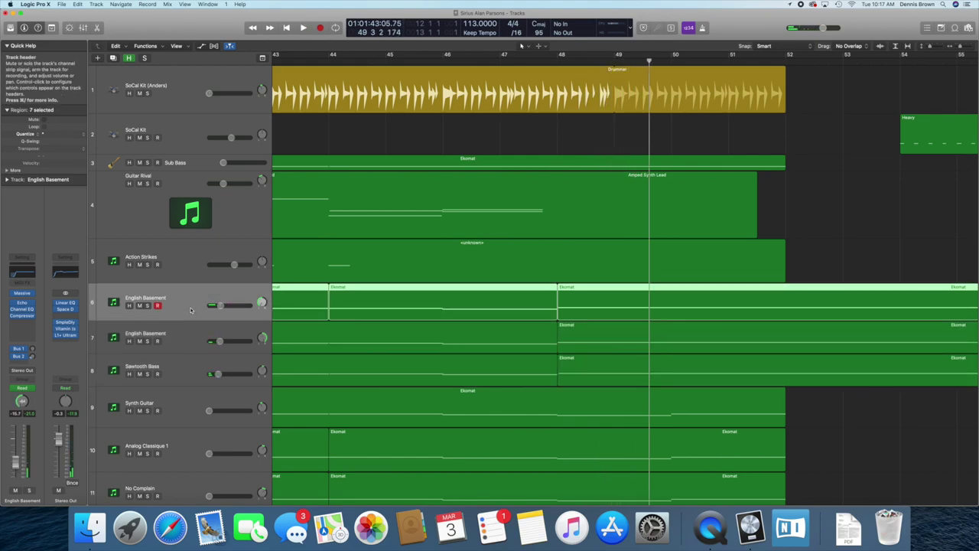
{"action": "scroll", "coordinate": [658, 222], "scroll_direction": "right", "scroll_amount": 1}
{"action": "key", "text": "space"}
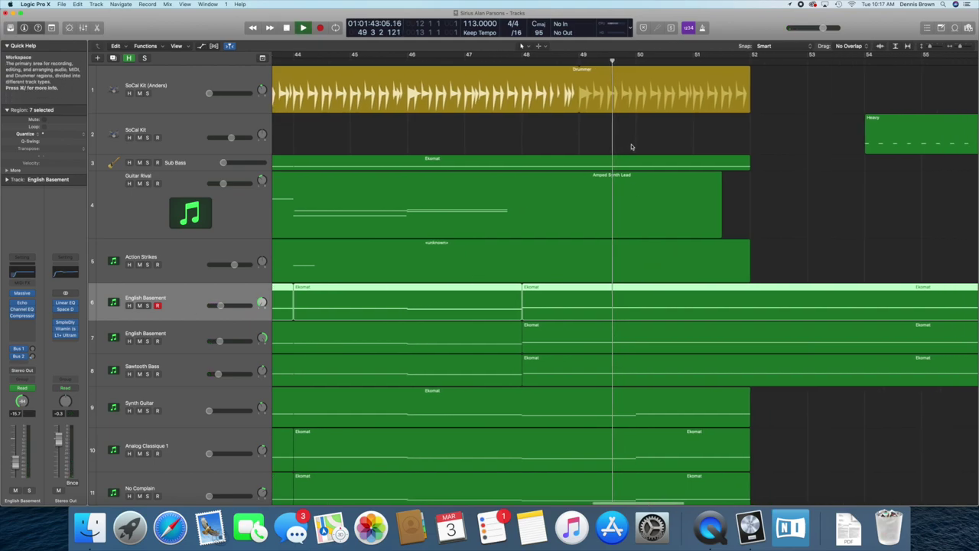
{"action": "left_click", "coordinate": [515, 60]}
{"action": "scroll", "coordinate": [624, 102], "scroll_direction": "right", "scroll_amount": 6}
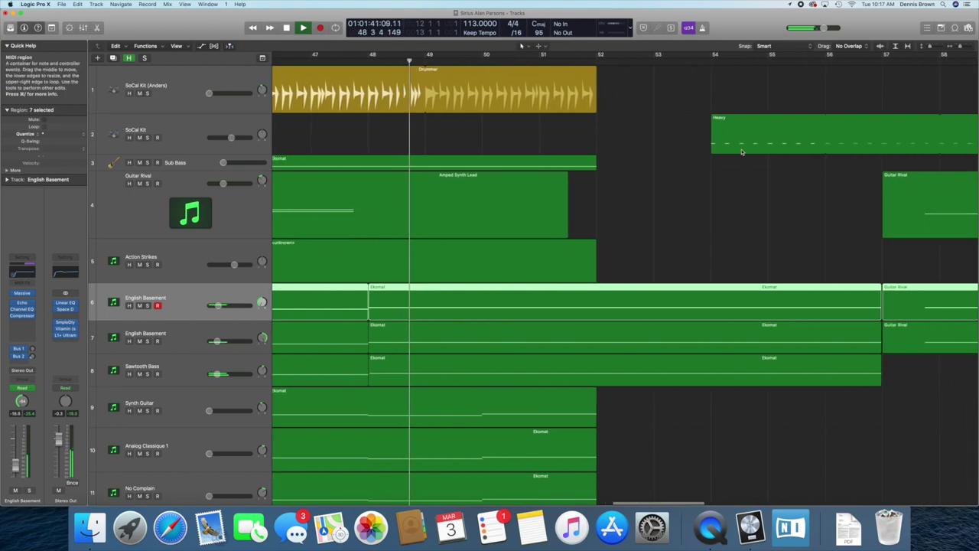
{"action": "scroll", "coordinate": [651, 153], "scroll_direction": "right", "scroll_amount": 1}
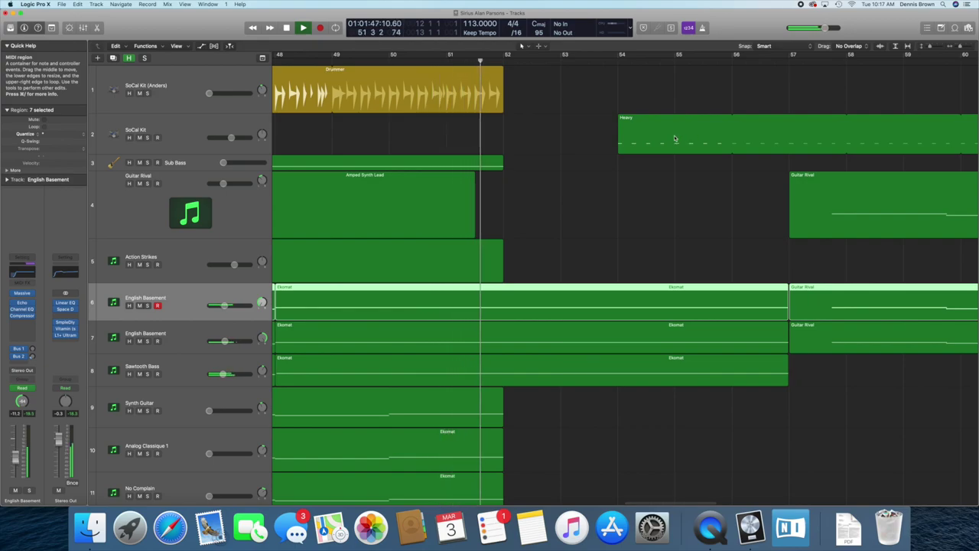
Show the Noise Storm, Plucked Metallic Strings and Side Man Organ tracks, stop playback, and place the playhead at bar 50.
{"action": "scroll", "coordinate": [631, 139], "scroll_direction": "down", "scroll_amount": 10}
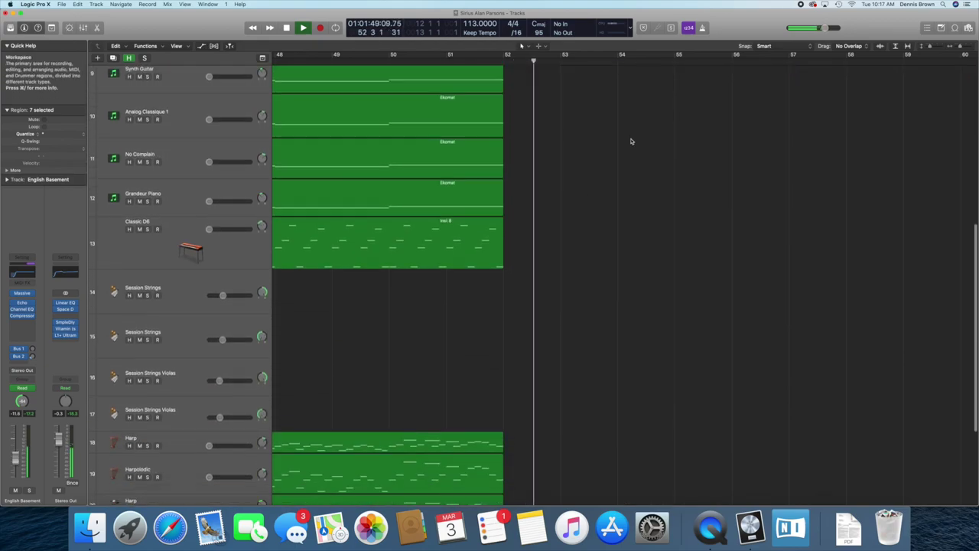
{"action": "key", "text": "space"}
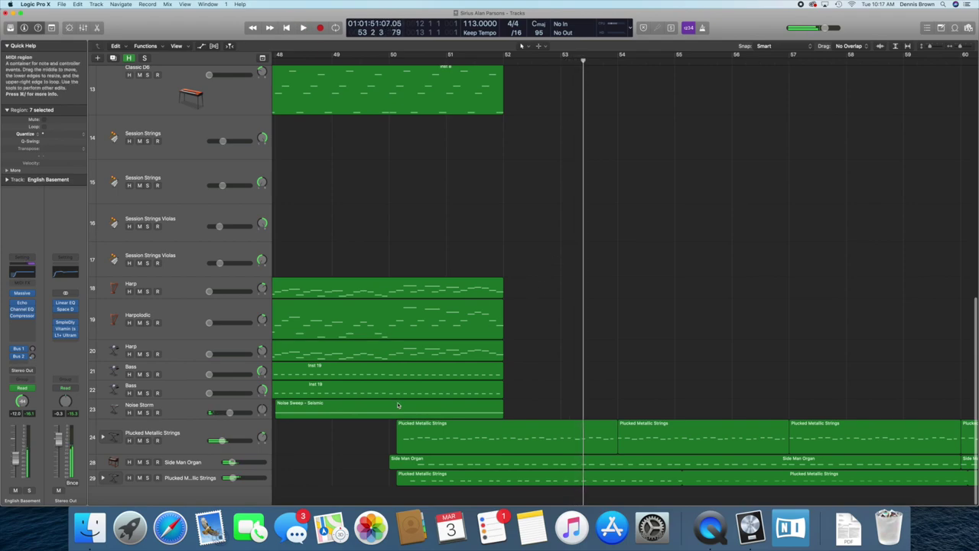
{"action": "left_click", "coordinate": [388, 60]}
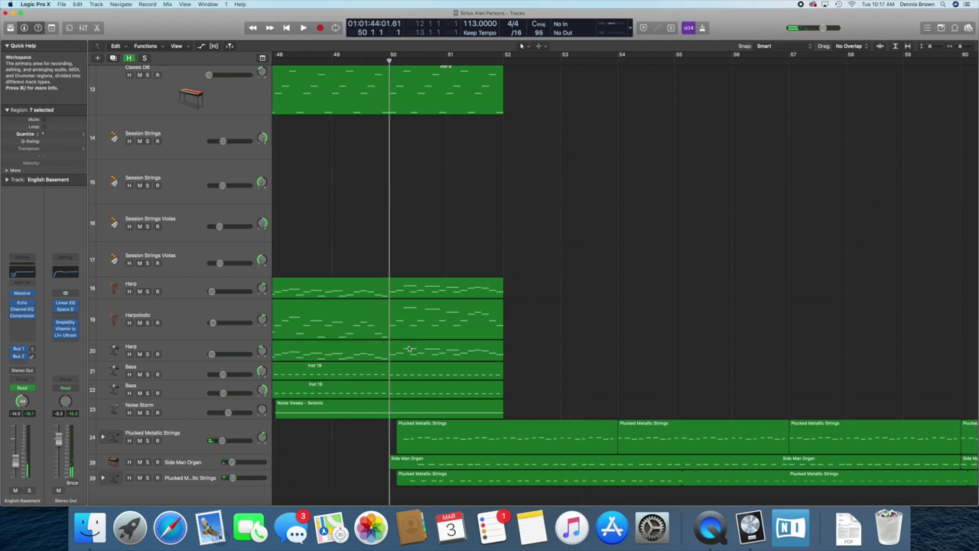
Solo both Plucked Metallic Strings tracks and the Side Man Organ track, and play them from bar 50 to about bar 52.
{"action": "left_click", "coordinate": [201, 432]}
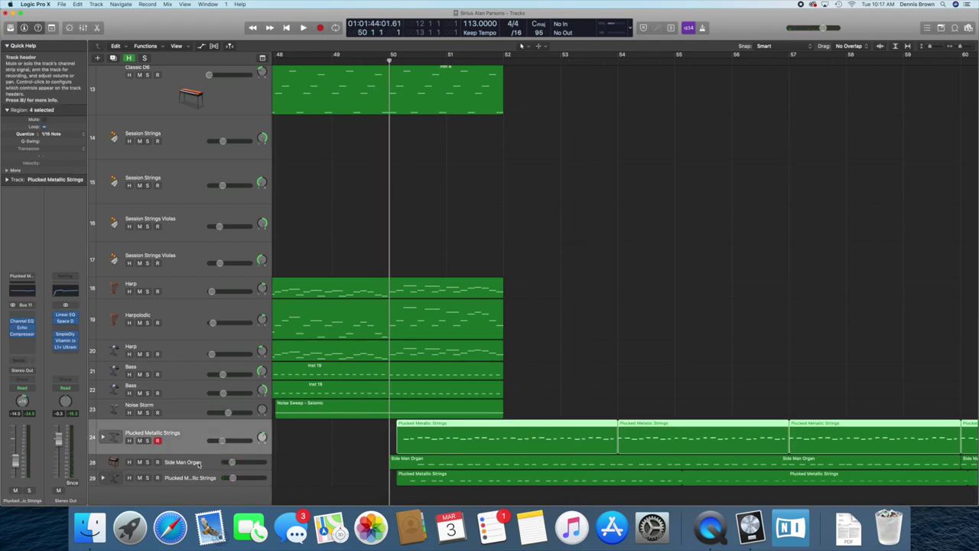
{"action": "left_click", "coordinate": [197, 479], "text": "shift"}
{"action": "left_click_drag", "start_coordinate": [148, 441], "coordinate": [147, 477]}
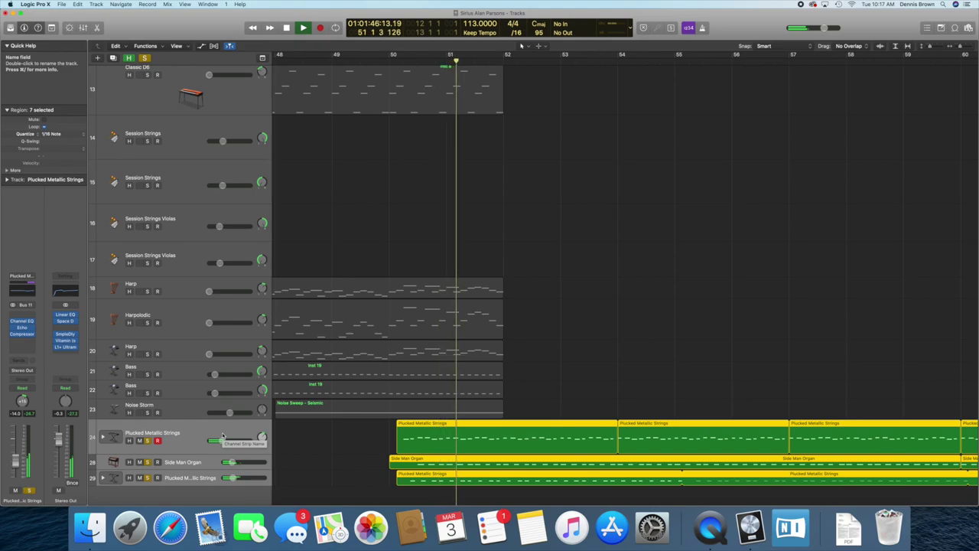
{"action": "key", "text": "space"}
Turn off solo on both Plucked Metallic Strings tracks and the Side Man Organ track.
{"action": "left_click", "coordinate": [147, 442]}
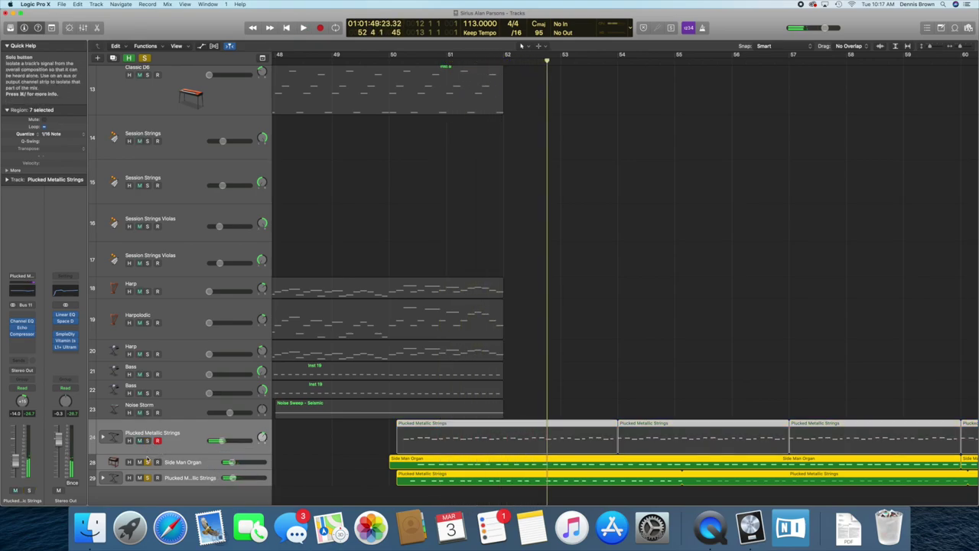
{"action": "left_click", "coordinate": [148, 462]}
{"action": "left_click", "coordinate": [147, 478]}
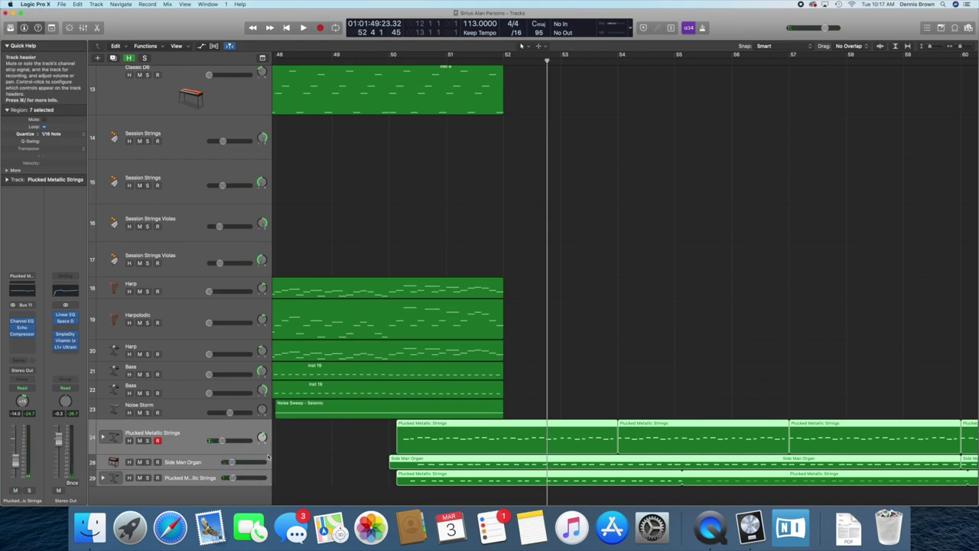
Look over the other tracks around bar 52 and start playing the full mix from about bar 50.
{"action": "scroll", "coordinate": [666, 316], "scroll_direction": "up", "scroll_amount": 1}
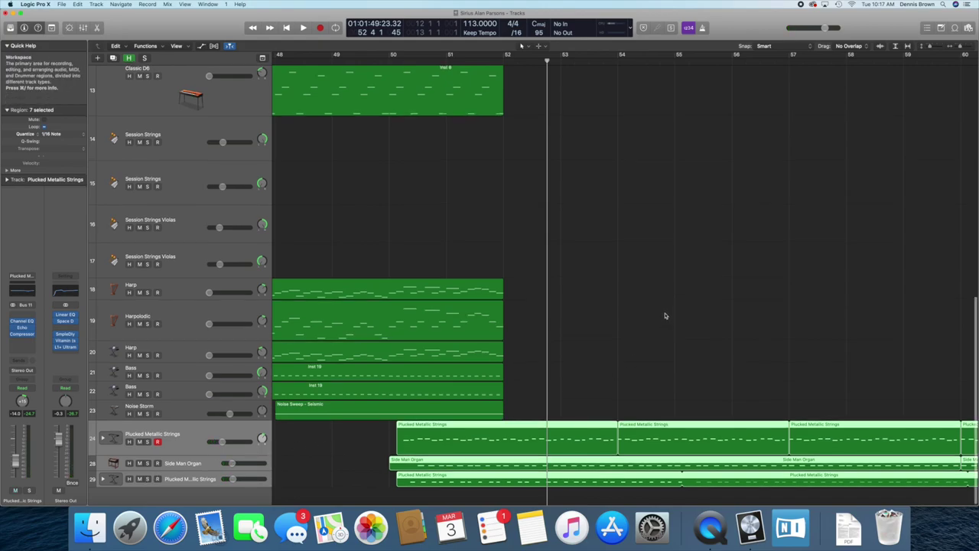
{"action": "scroll", "coordinate": [654, 306], "scroll_direction": "up", "scroll_amount": 10}
{"action": "scroll", "coordinate": [652, 306], "scroll_direction": "down", "scroll_amount": 9}
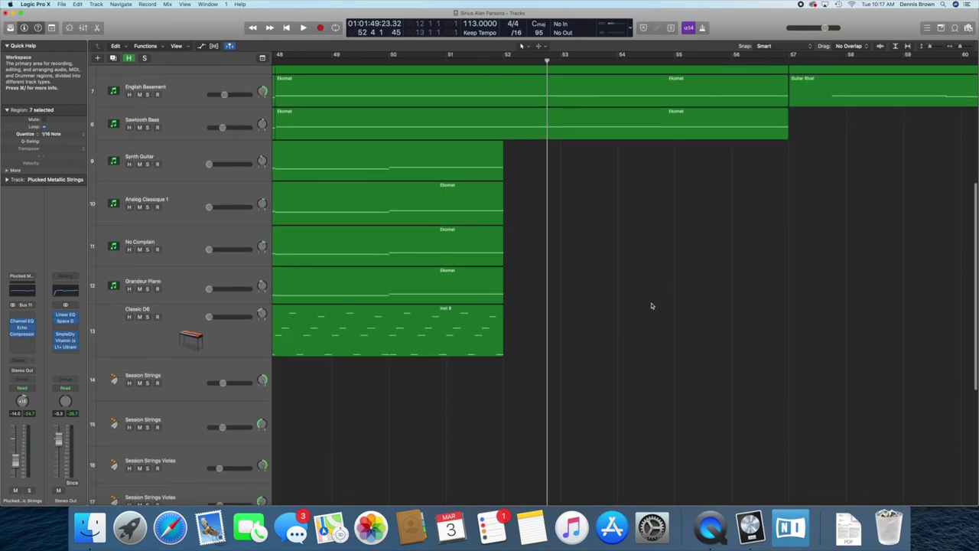
{"action": "scroll", "coordinate": [652, 306], "scroll_direction": "down", "scroll_amount": 2}
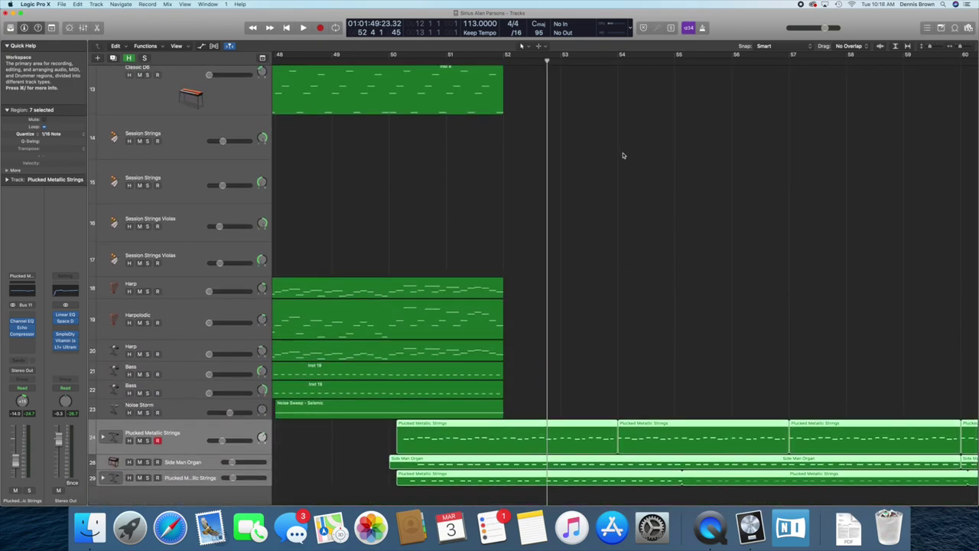
{"action": "scroll", "coordinate": [627, 132], "scroll_direction": "left", "scroll_amount": 6}
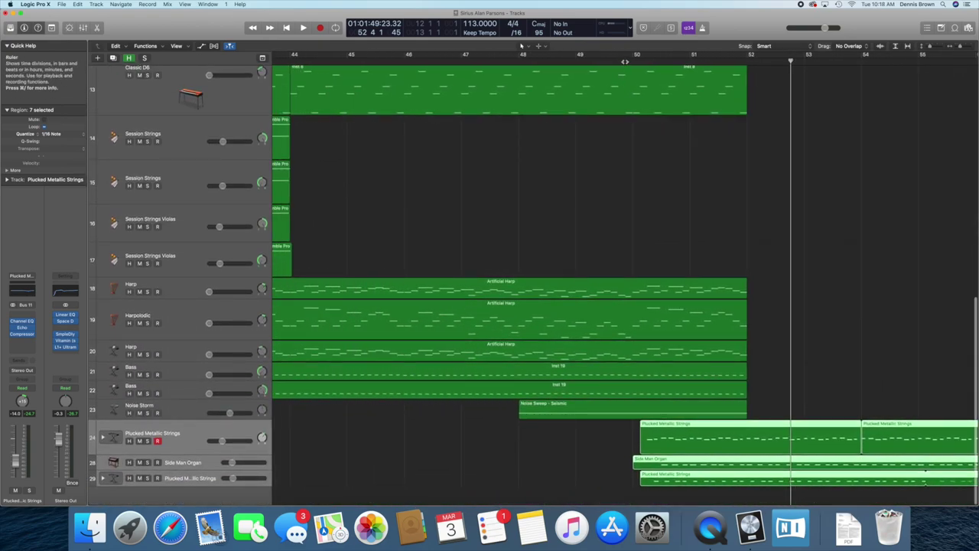
{"action": "key", "text": "space"}
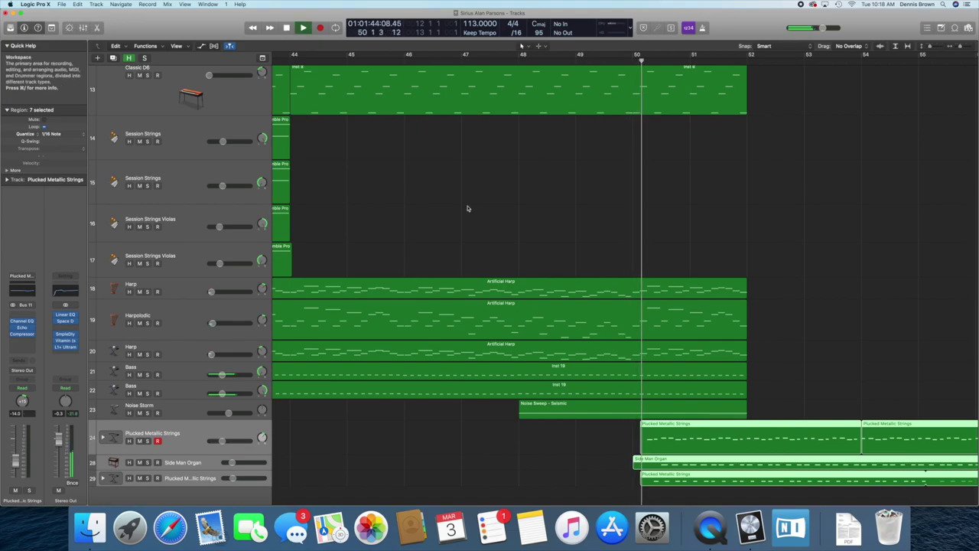
Follow the playback across the Heavy region starting at bar 54 and the Guitar Rival regions starting at bar 57.
{"action": "scroll", "coordinate": [303, 273], "scroll_direction": "up", "scroll_amount": 10}
{"action": "scroll", "coordinate": [303, 273], "scroll_direction": "up", "scroll_amount": 5}
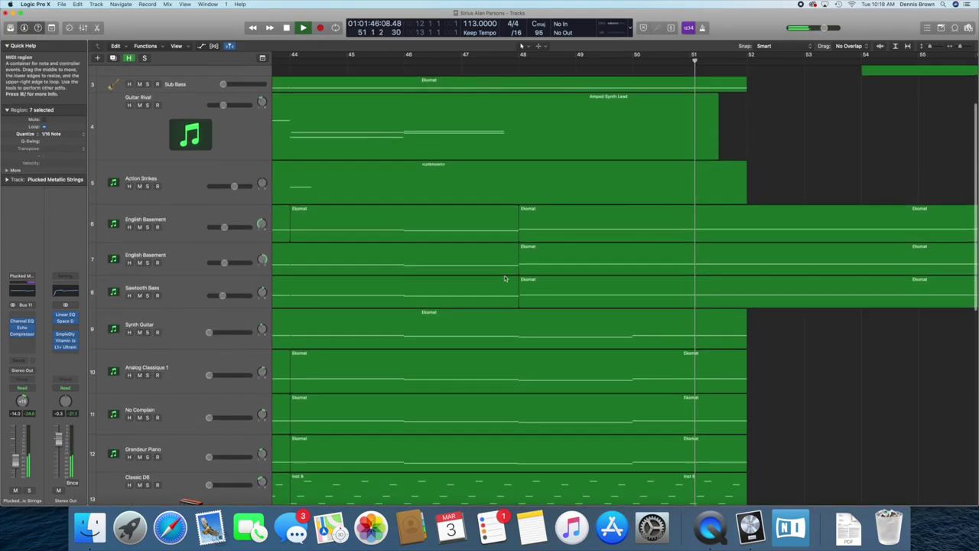
{"action": "scroll", "coordinate": [497, 268], "scroll_direction": "right", "scroll_amount": 10}
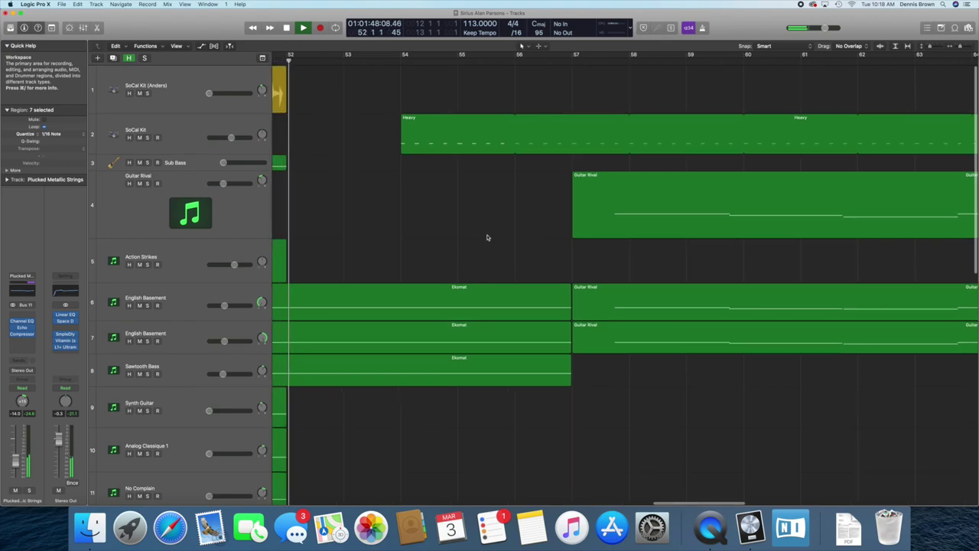
{"action": "scroll", "coordinate": [500, 234], "scroll_direction": "left", "scroll_amount": 5}
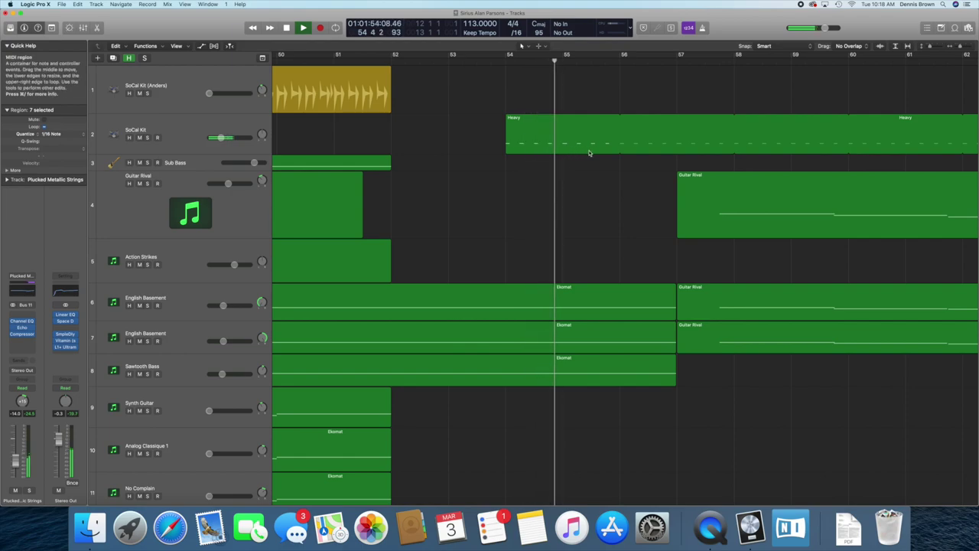
{"action": "scroll", "coordinate": [520, 214], "scroll_direction": "right", "scroll_amount": 5}
{"action": "scroll", "coordinate": [551, 226], "scroll_direction": "down", "scroll_amount": 6}
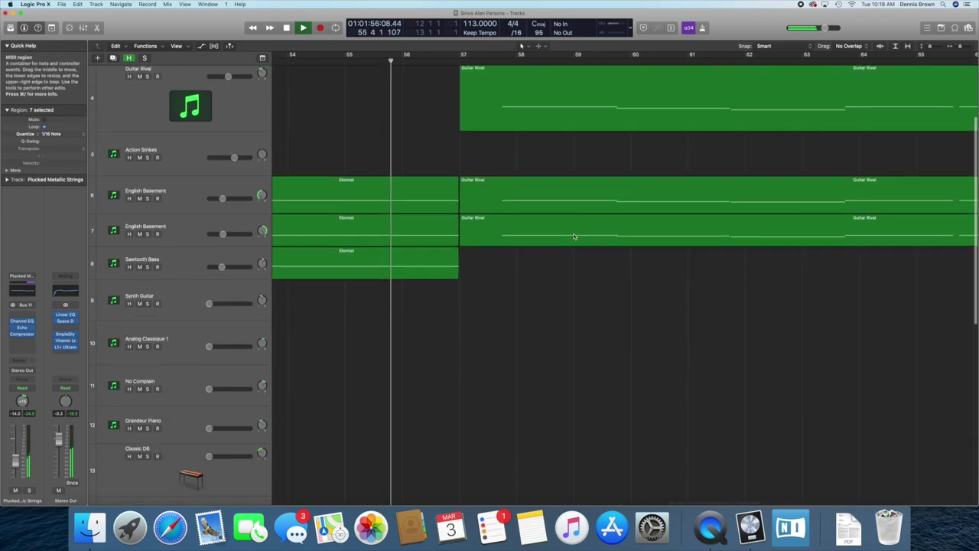
{"action": "scroll", "coordinate": [574, 236], "scroll_direction": "up", "scroll_amount": 6}
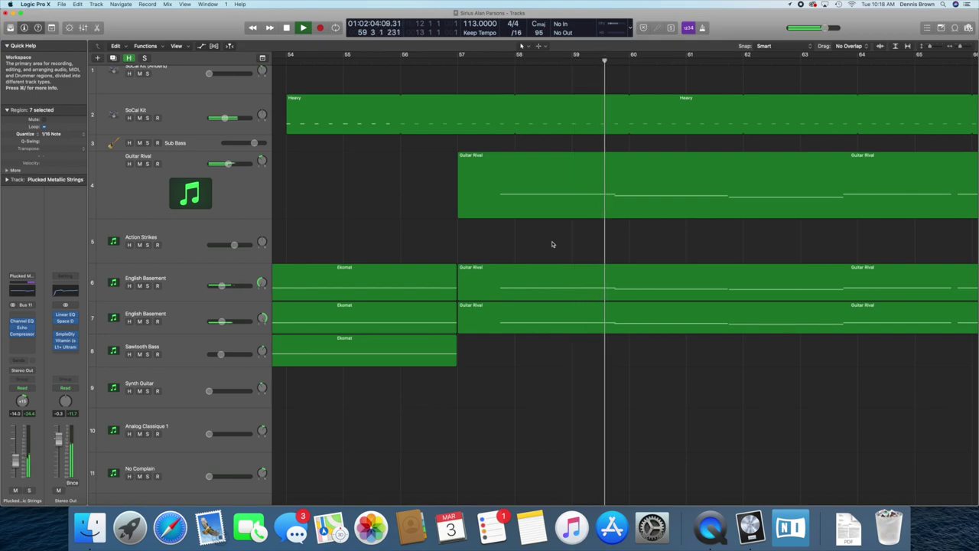
Follow the repeating Heavy and Guitar Rival regions during playback to bar 67, and stop it.
{"action": "scroll", "coordinate": [552, 244], "scroll_direction": "right", "scroll_amount": 5}
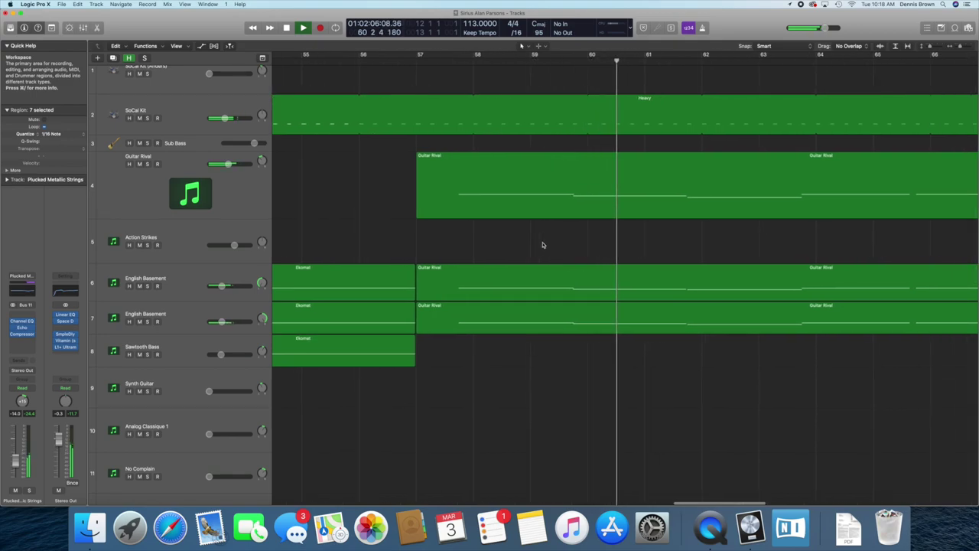
{"action": "scroll", "coordinate": [543, 245], "scroll_direction": "right", "scroll_amount": 5}
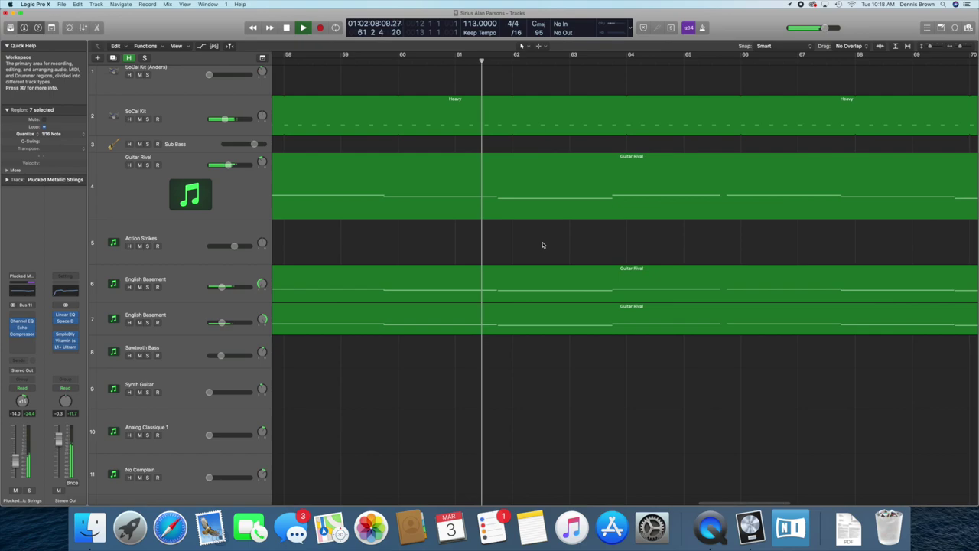
{"action": "scroll", "coordinate": [543, 244], "scroll_direction": "right", "scroll_amount": 5}
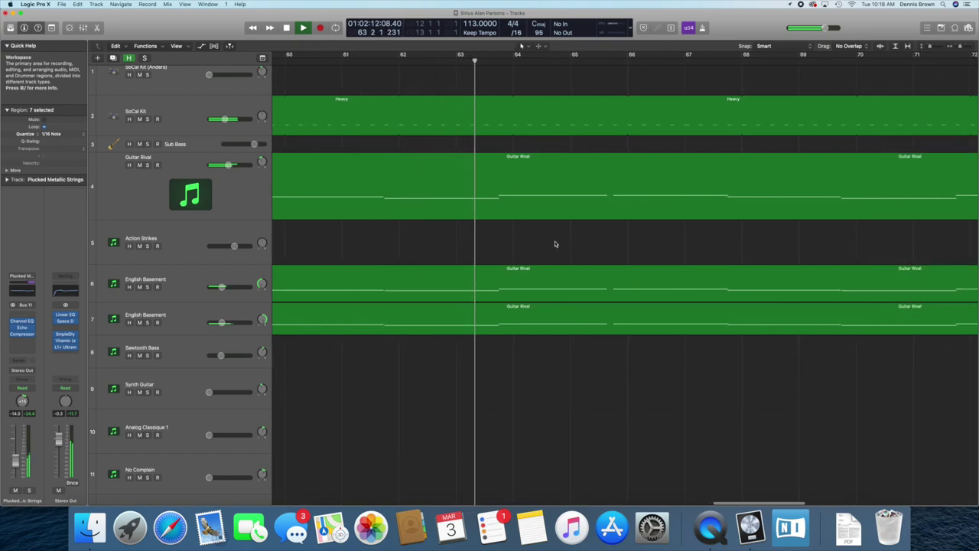
{"action": "scroll", "coordinate": [555, 244], "scroll_direction": "up", "scroll_amount": 1}
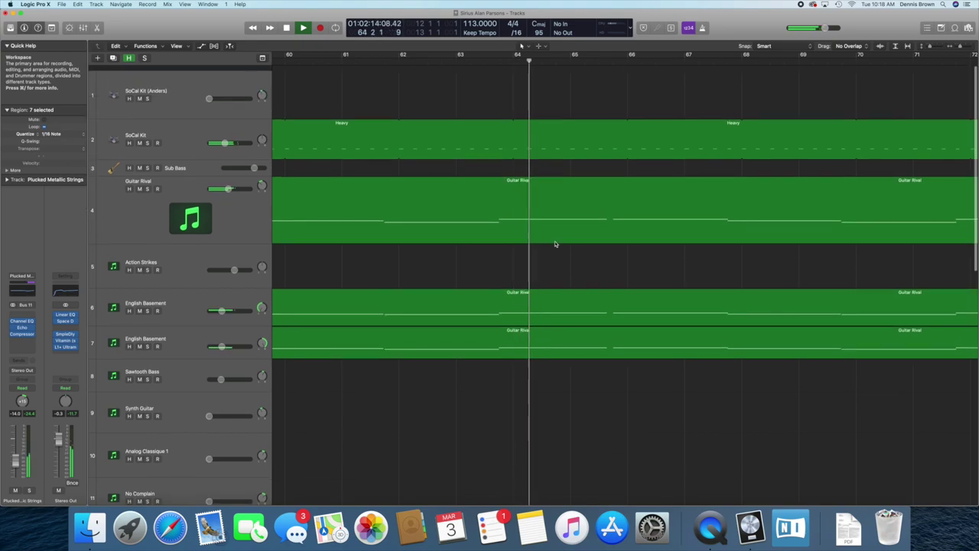
{"action": "scroll", "coordinate": [618, 253], "scroll_direction": "right", "scroll_amount": 10}
{"action": "scroll", "coordinate": [620, 253], "scroll_direction": "down", "scroll_amount": 10}
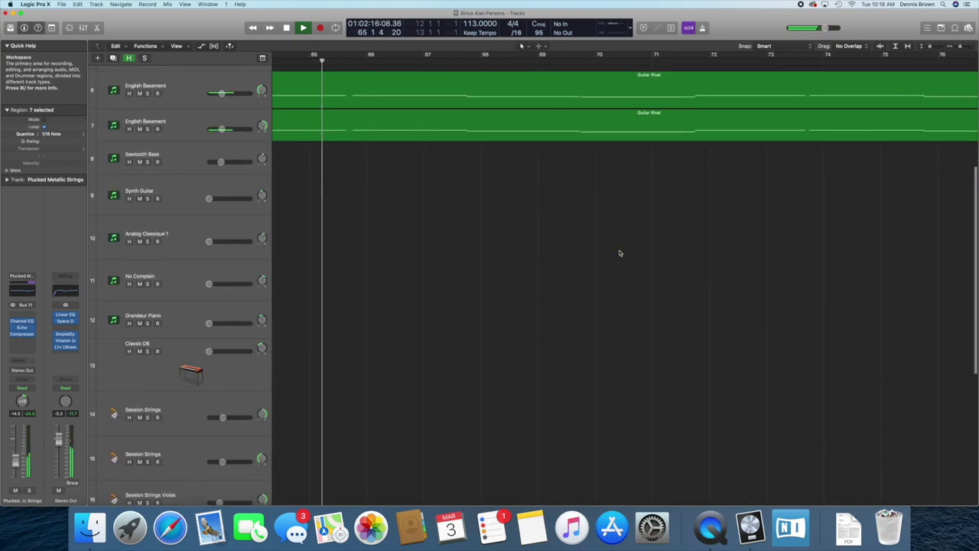
{"action": "scroll", "coordinate": [619, 253], "scroll_direction": "up", "scroll_amount": 10}
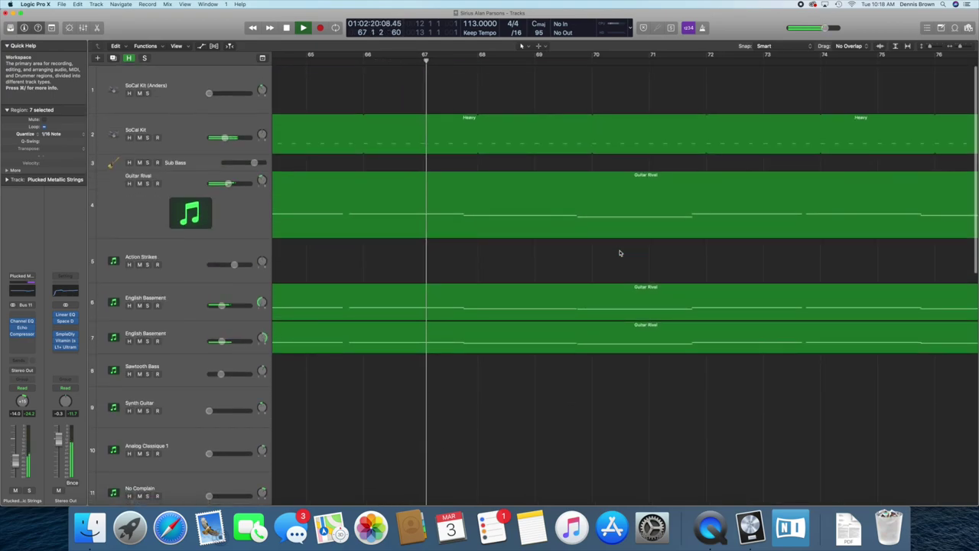
{"action": "scroll", "coordinate": [581, 90], "scroll_direction": "left", "scroll_amount": 10}
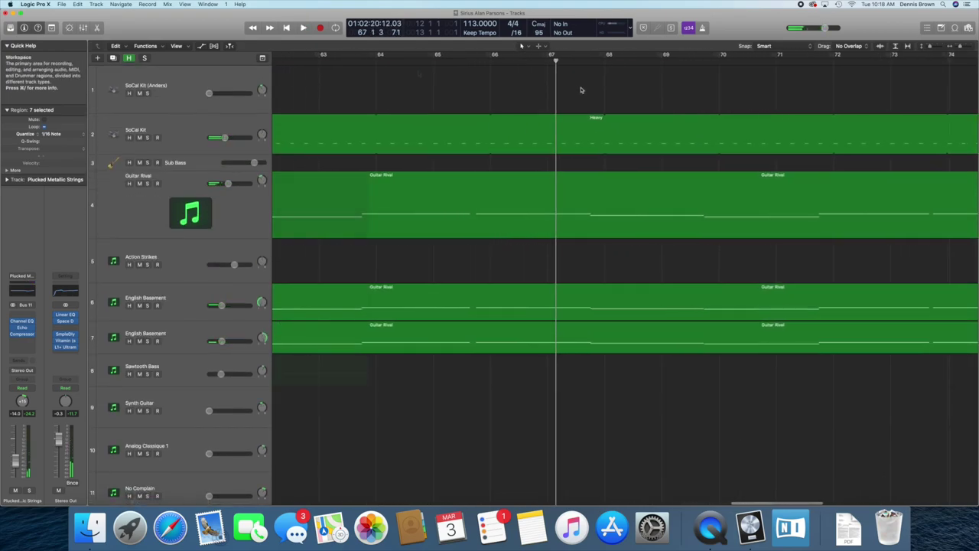
Place the playhead at bar 57 where the Guitar Rival regions begin, and move it to bar 54 where the Heavy region begins.
{"action": "left_click", "coordinate": [370, 61]}
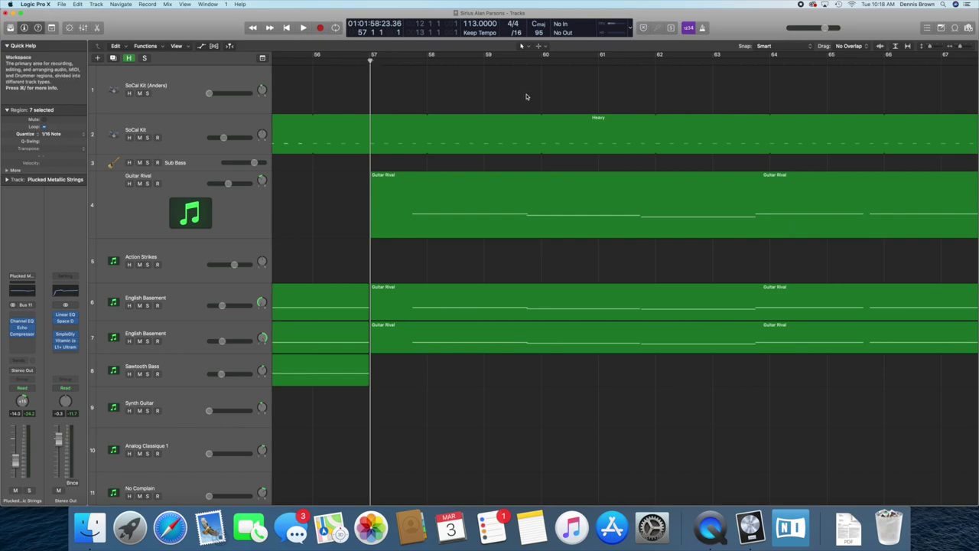
{"action": "scroll", "coordinate": [536, 95], "scroll_direction": "left", "scroll_amount": 2}
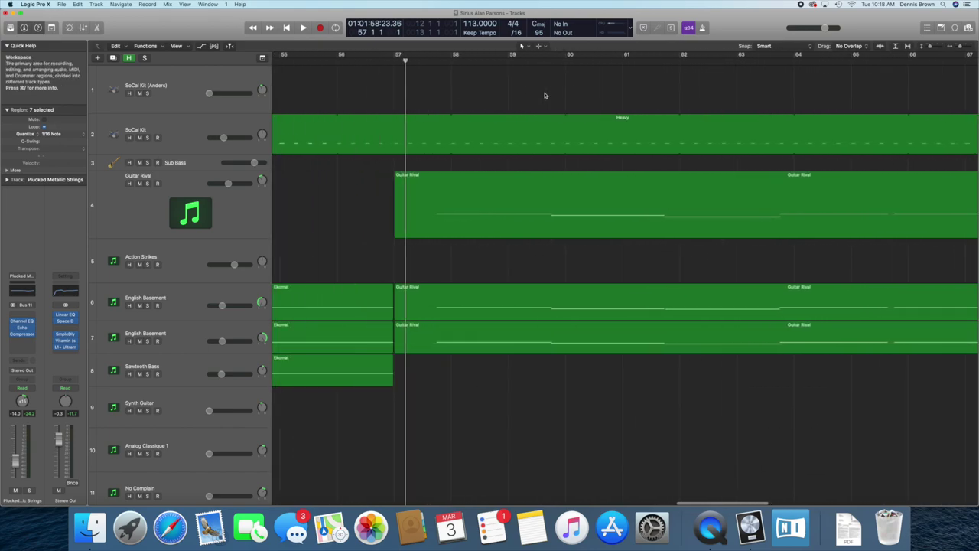
{"action": "scroll", "coordinate": [545, 96], "scroll_direction": "left", "scroll_amount": 5}
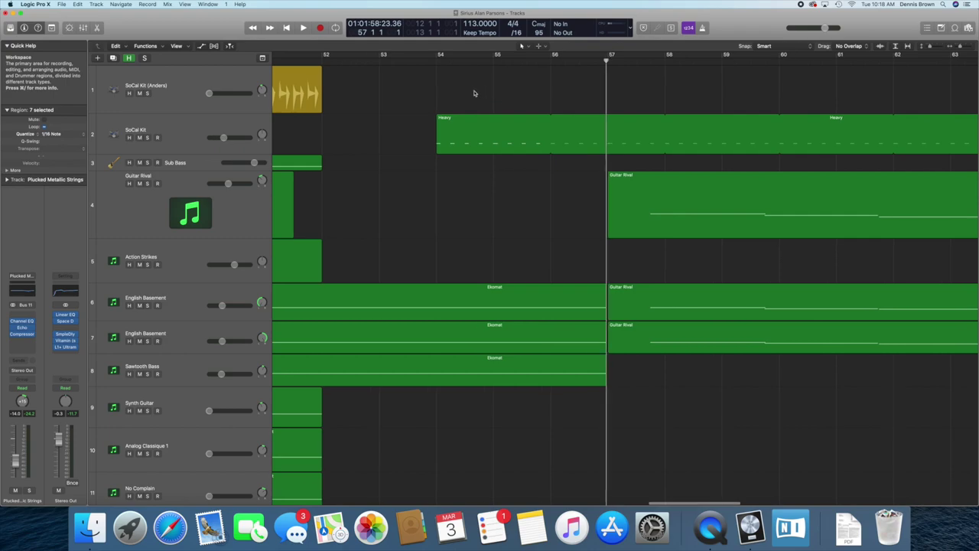
{"action": "scroll", "coordinate": [475, 93], "scroll_direction": "right", "scroll_amount": 1}
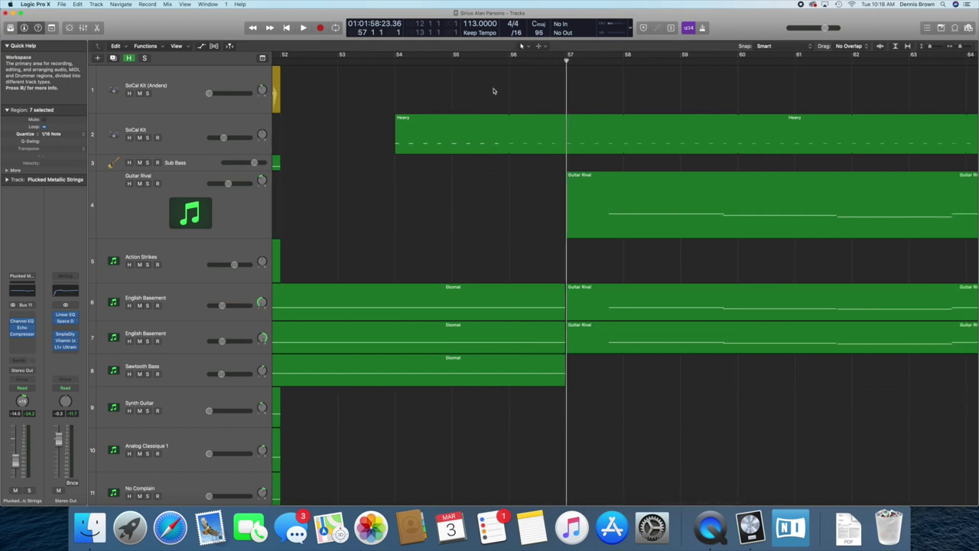
{"action": "left_click", "coordinate": [394, 63]}
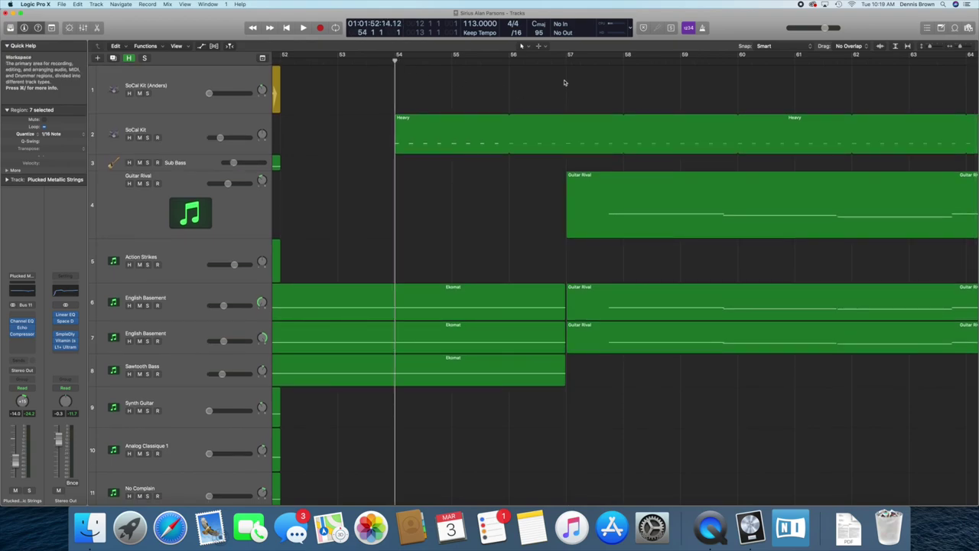
Examine the outro's Heavy, Guitar Rival and English Basement regions from bar 54 to where they end near bar 90.
{"action": "scroll", "coordinate": [567, 79], "scroll_direction": "right", "scroll_amount": 5}
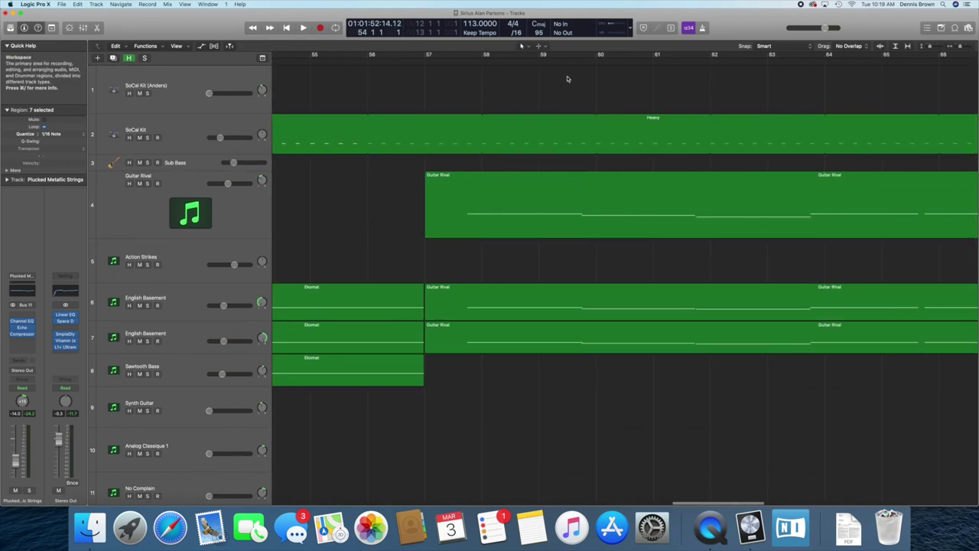
{"action": "scroll", "coordinate": [567, 79], "scroll_direction": "right", "scroll_amount": 2}
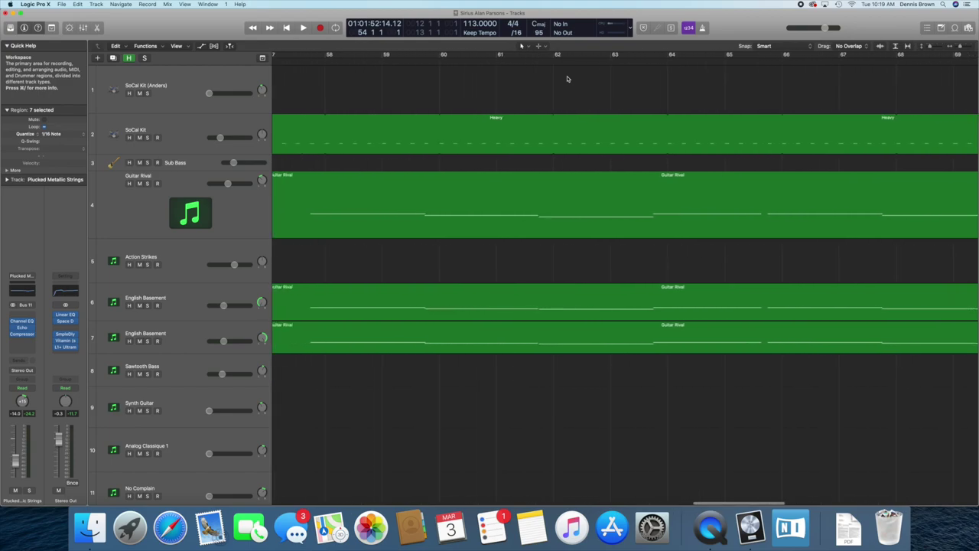
{"action": "scroll", "coordinate": [568, 79], "scroll_direction": "left", "scroll_amount": 3}
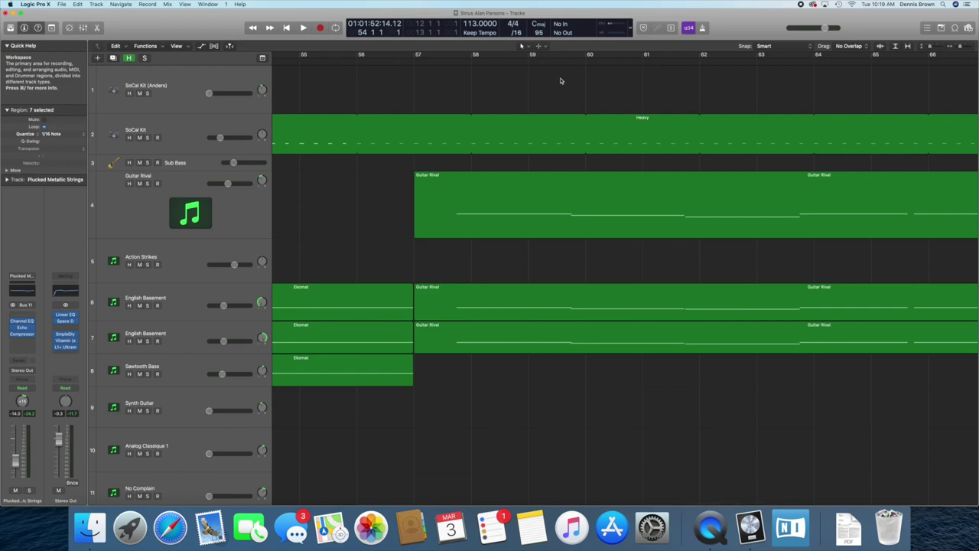
{"action": "scroll", "coordinate": [506, 96], "scroll_direction": "right", "scroll_amount": 20}
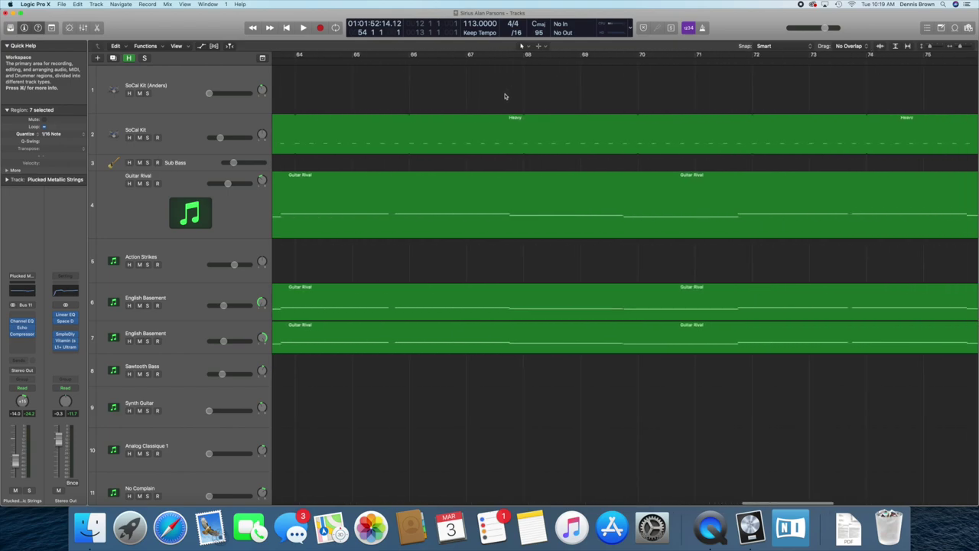
{"action": "scroll", "coordinate": [640, 89], "scroll_direction": "left", "scroll_amount": 5}
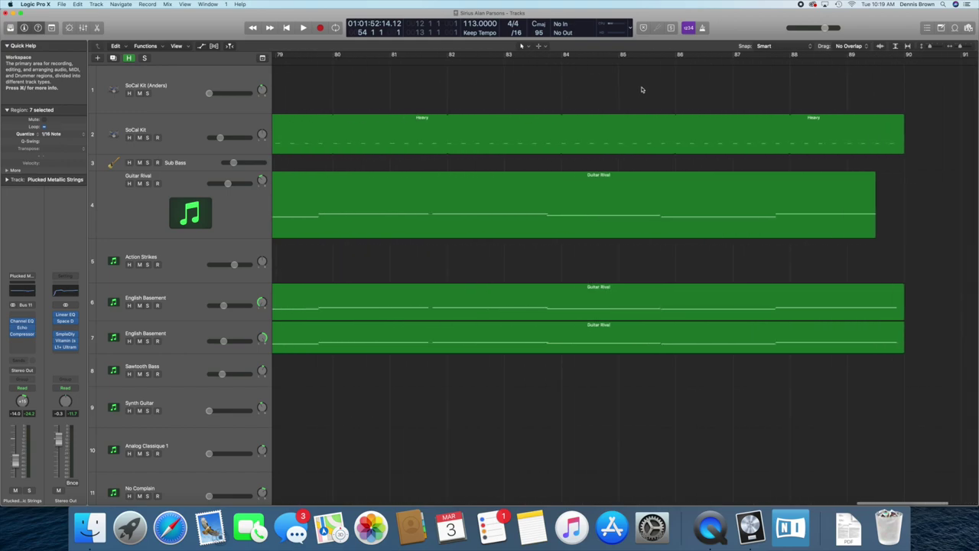
{"action": "scroll", "coordinate": [639, 90], "scroll_direction": "right", "scroll_amount": 2}
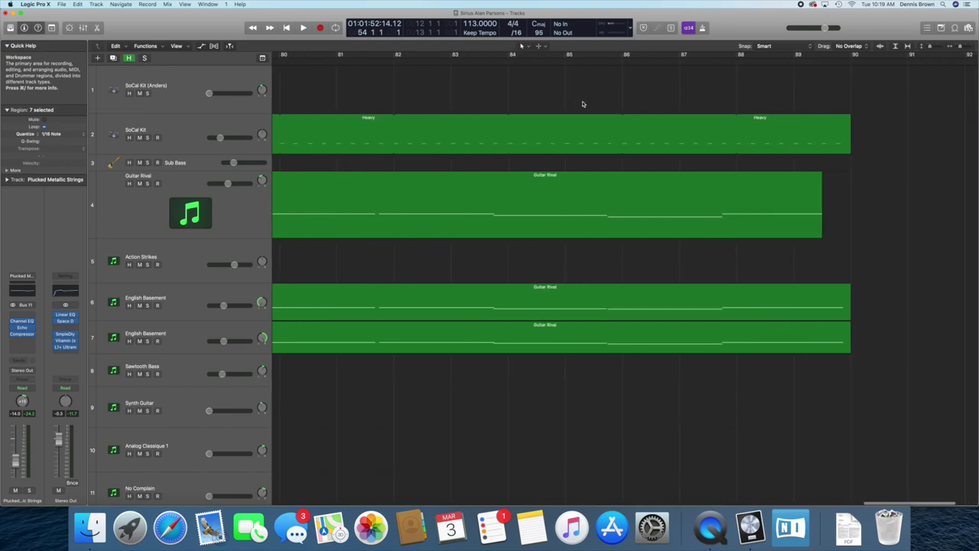
Return the playhead to the beginning of the project and look over the track list down to Plucked Metallic Strings.
{"action": "key", "text": "Return"}
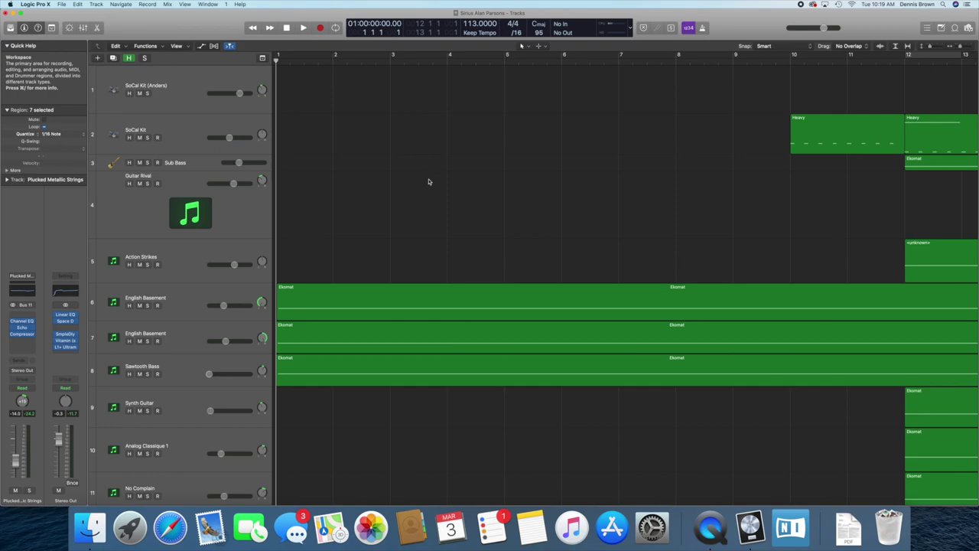
{"action": "scroll", "coordinate": [413, 179], "scroll_direction": "down", "scroll_amount": 10}
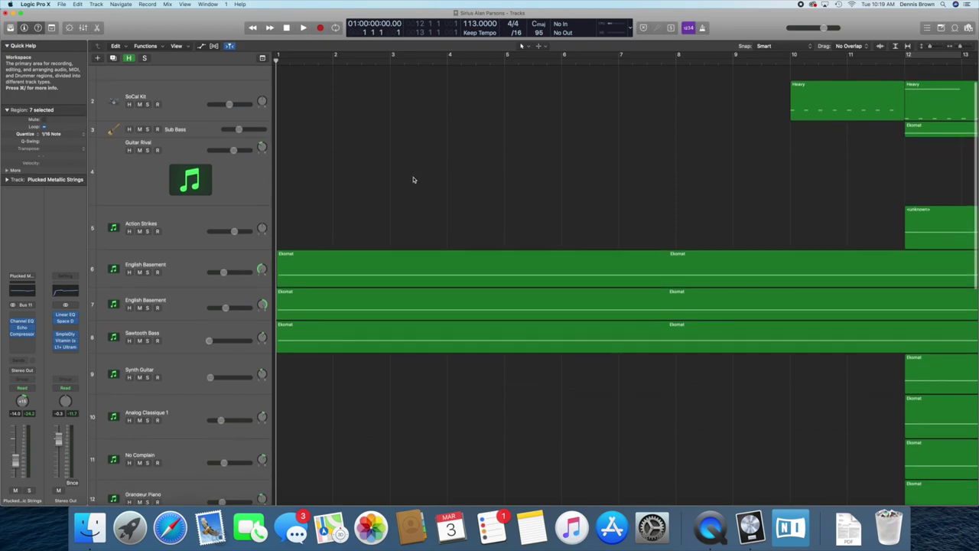
{"action": "scroll", "coordinate": [367, 209], "scroll_direction": "down", "scroll_amount": 5}
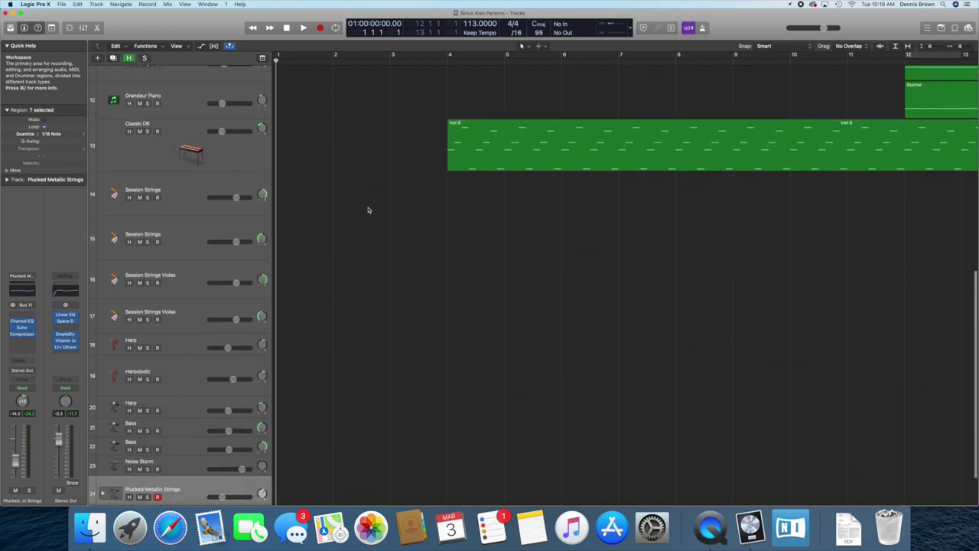
{"action": "scroll", "coordinate": [368, 210], "scroll_direction": "up", "scroll_amount": 6}
{"action": "scroll", "coordinate": [368, 210], "scroll_direction": "up", "scroll_amount": 8}
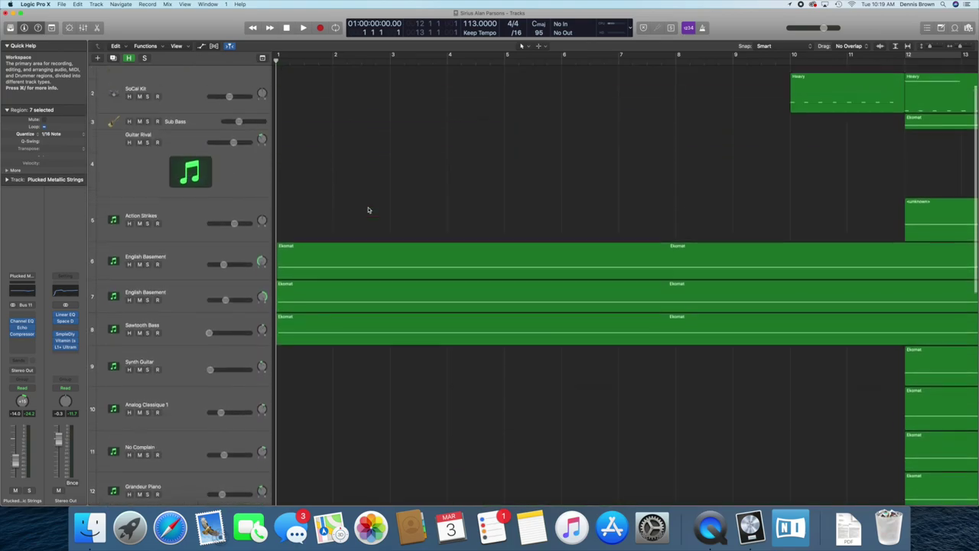